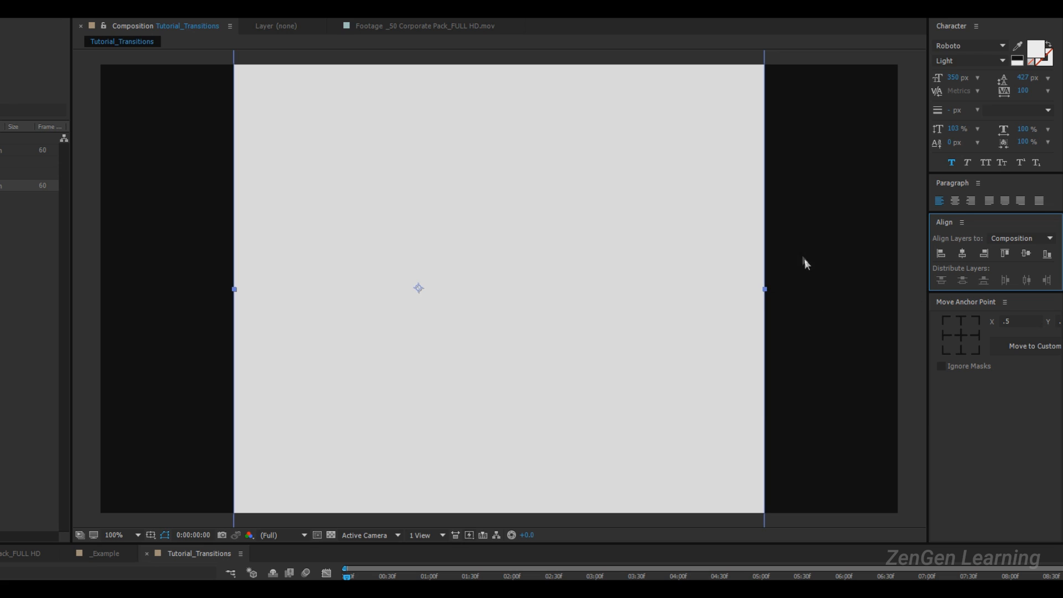
- Centre the shape layer's anchor point on the rectangle
left_click(990, 427)
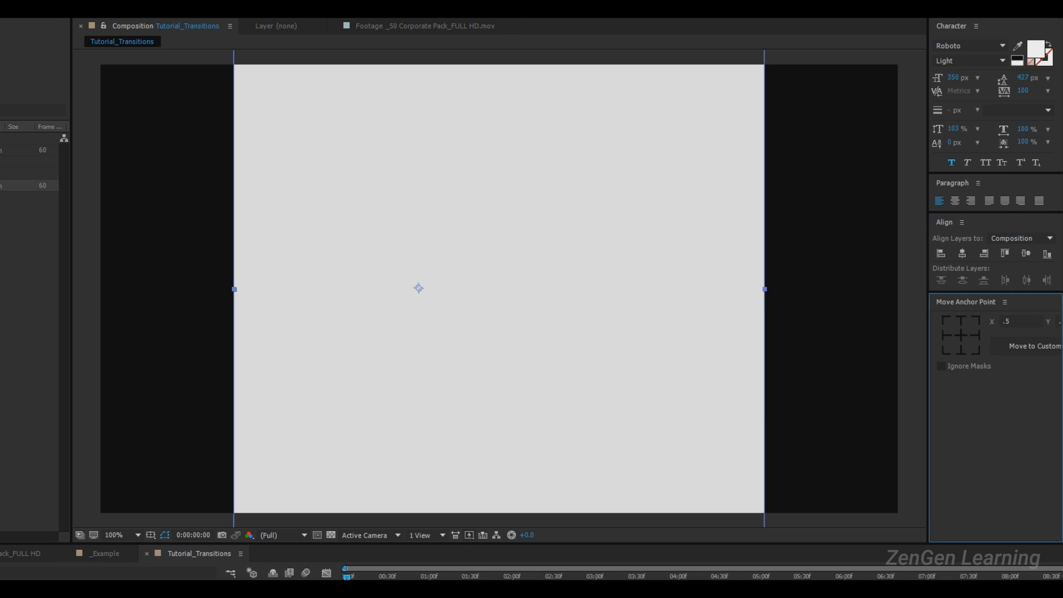
left_click(965, 334)
left_click(216, 535)
- Rename the shape layer as Slide_01_White and collapse its properties
right_click(15, 569)
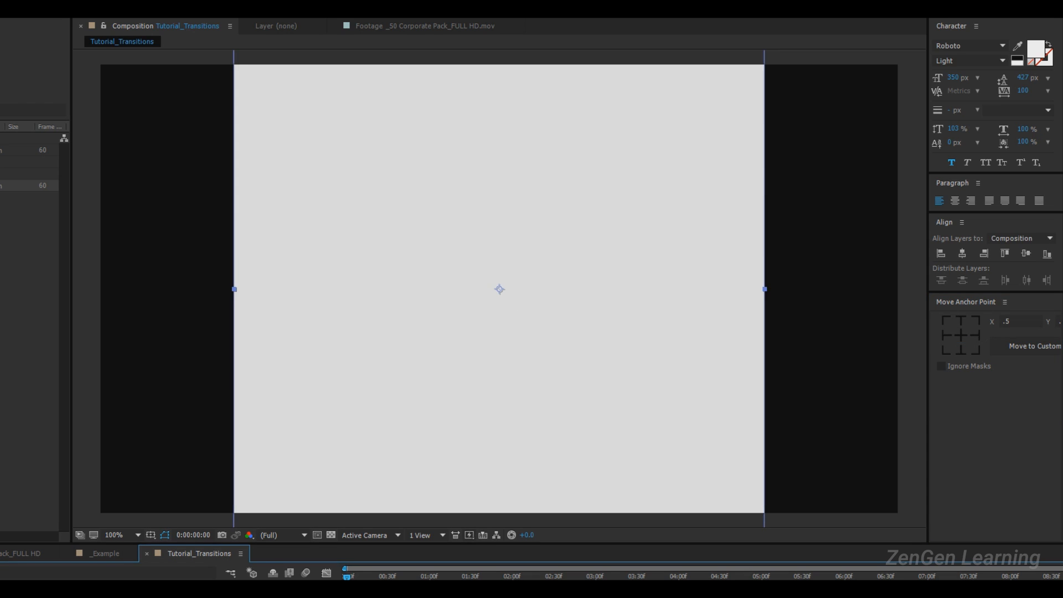
left_click(28, 561)
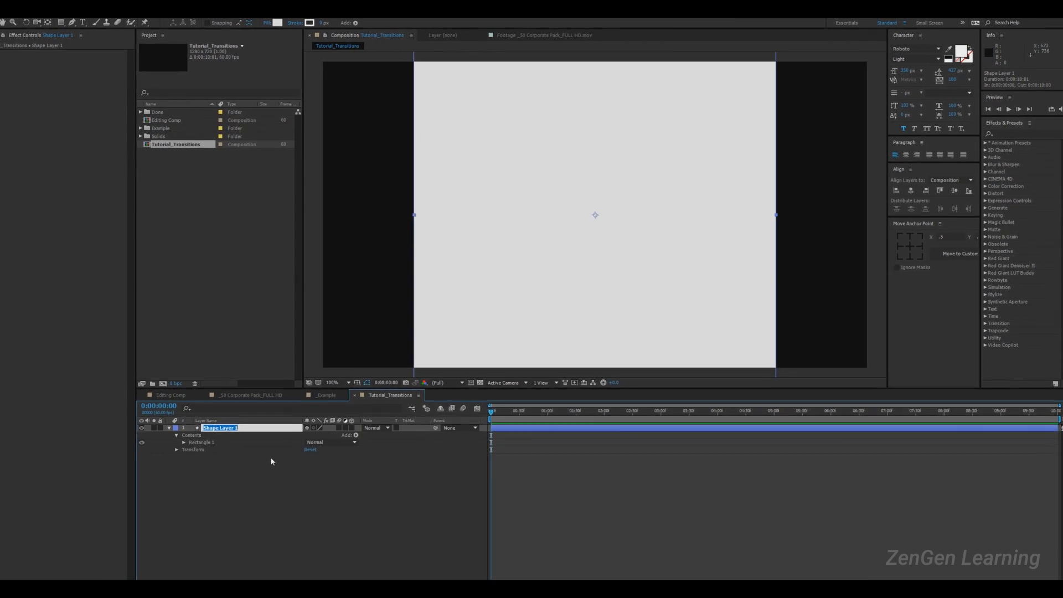
type("Slide_01")
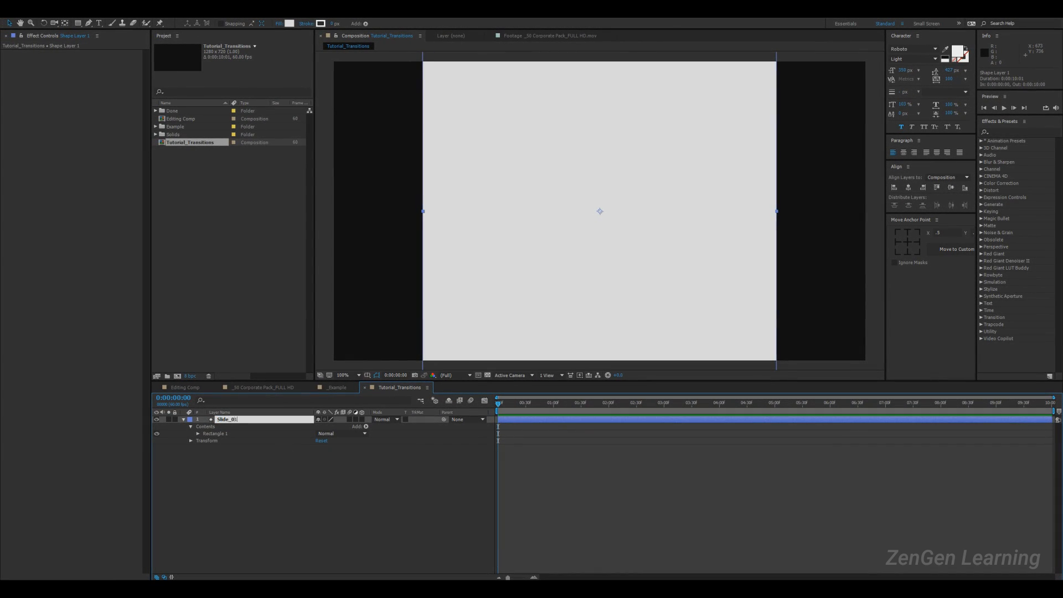
type("_White")
key("Return")
key("u")
left_click(282, 448)
left_click(266, 420)
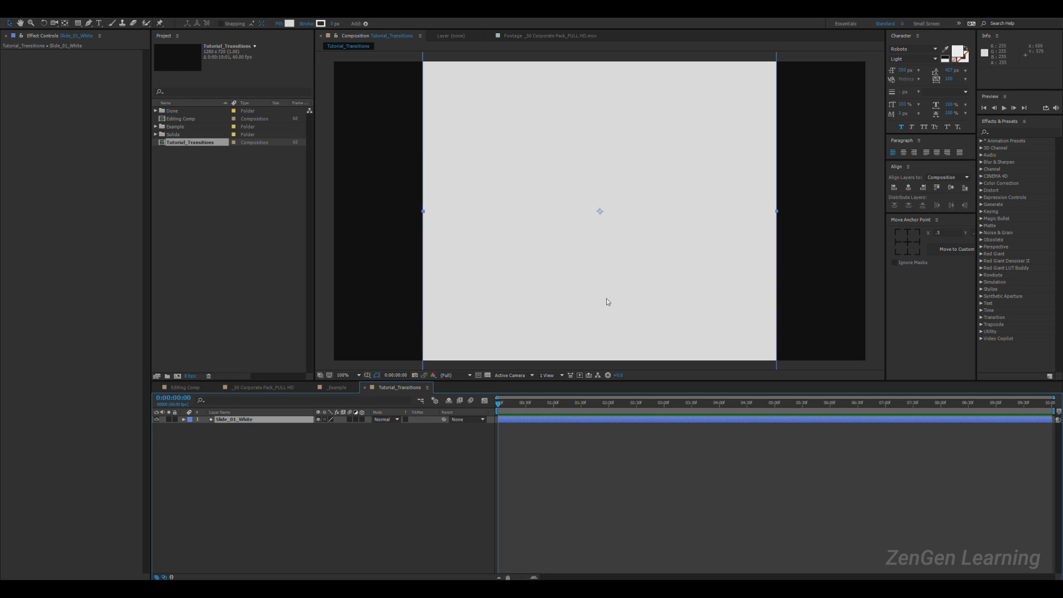
- Set the Skew of Rectangle 1 in Slide_01_White to -10 in its shape transform properties
left_click(184, 420)
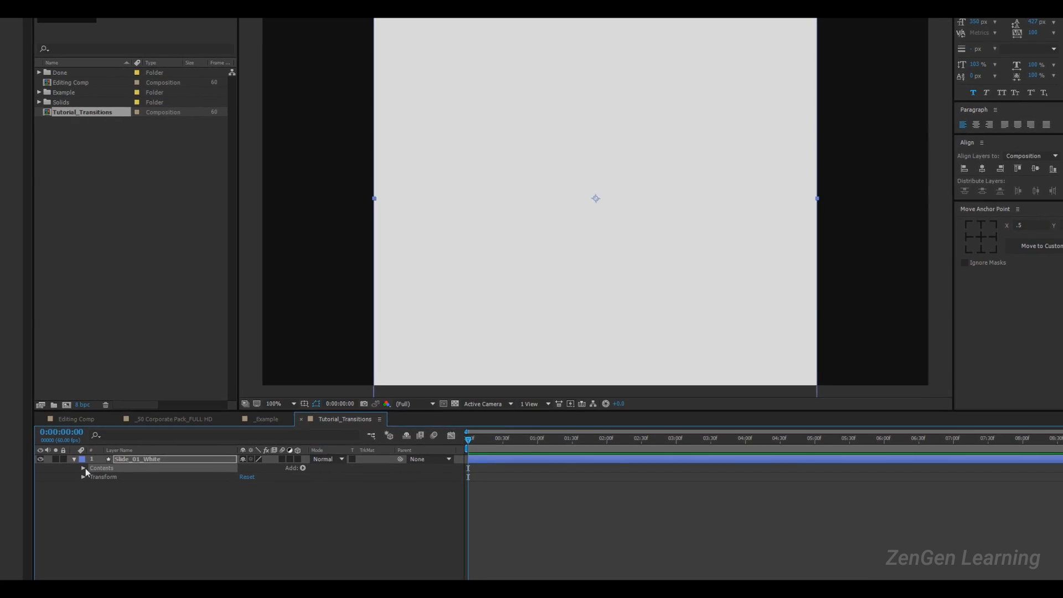
left_click(84, 468)
left_click(93, 477)
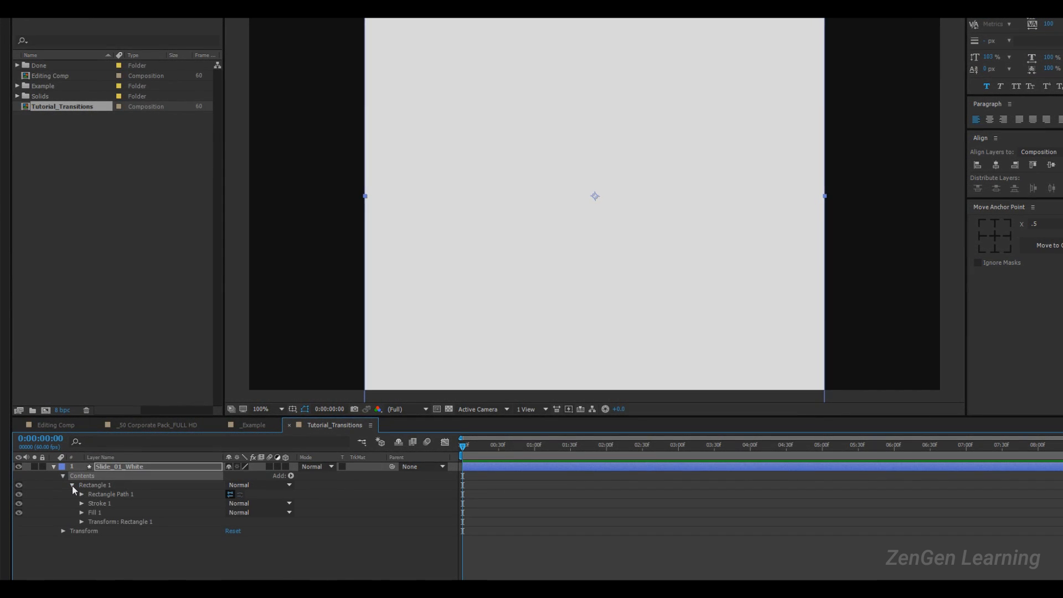
left_click(100, 522)
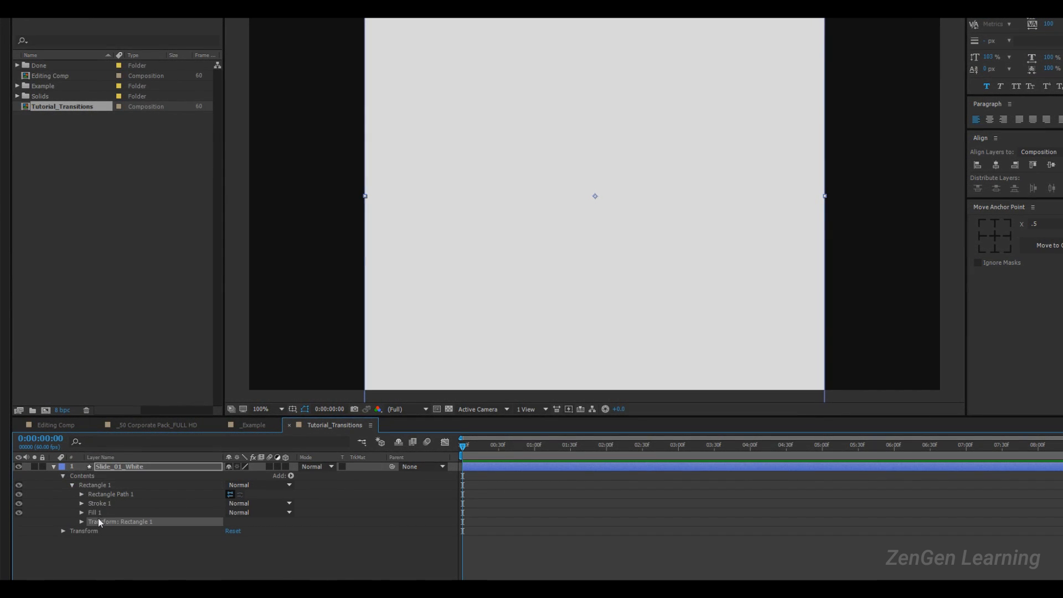
left_click(82, 522)
left_click(114, 558)
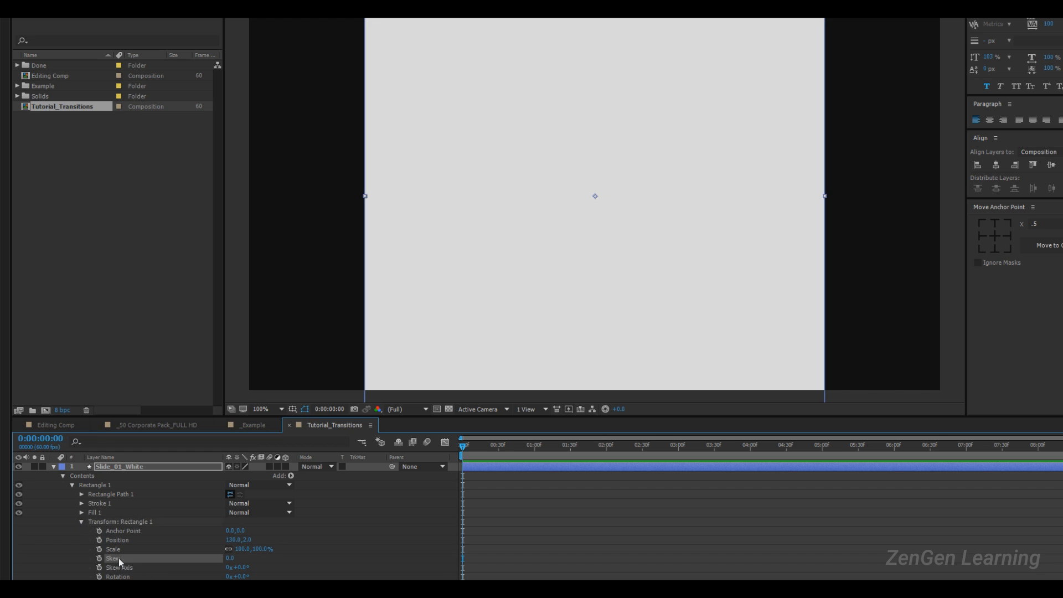
mouse_move(230, 559)
left_mouse_down()
mouse_move(240, 558)
mouse_move(234, 564)
left_mouse_up()
left_click(234, 564)
key("Down")
key("Down")
key("Down")
key("Down")
key("Down")
key("Down")
key("Down")
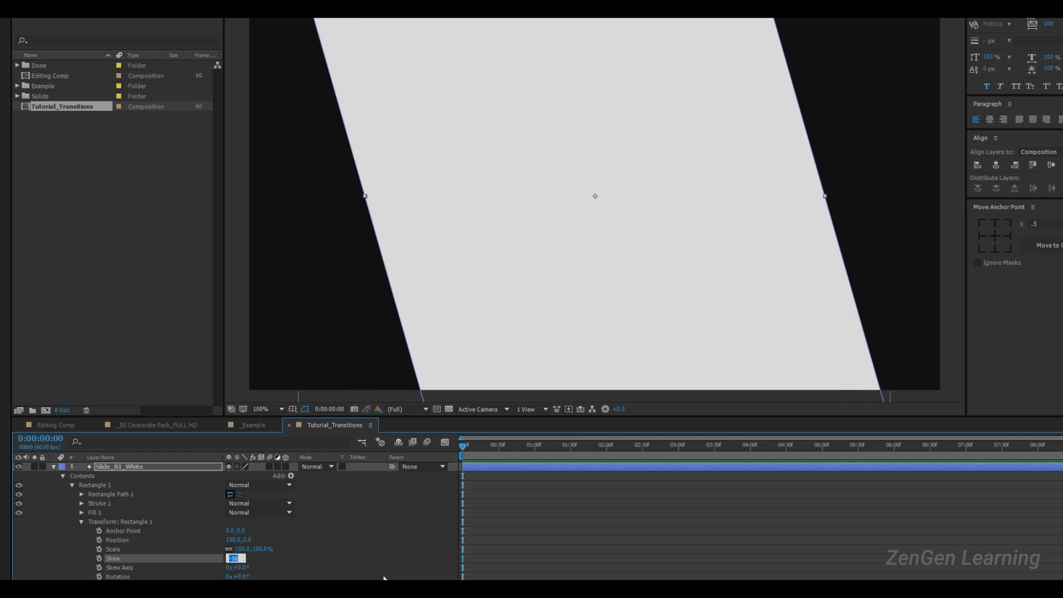
key("Return")
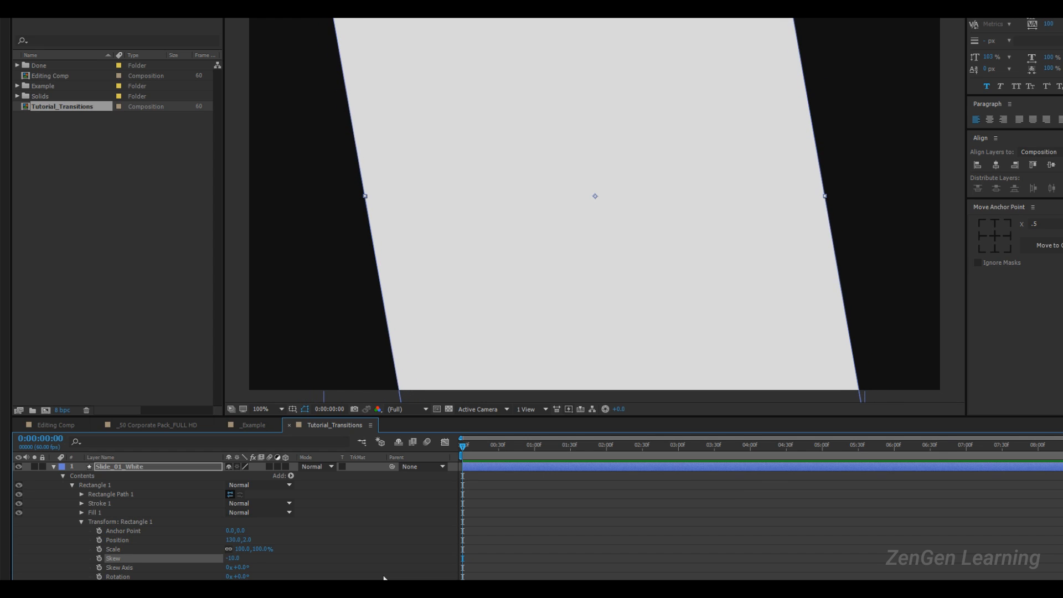
left_click_drag(233, 558, 204, 560)
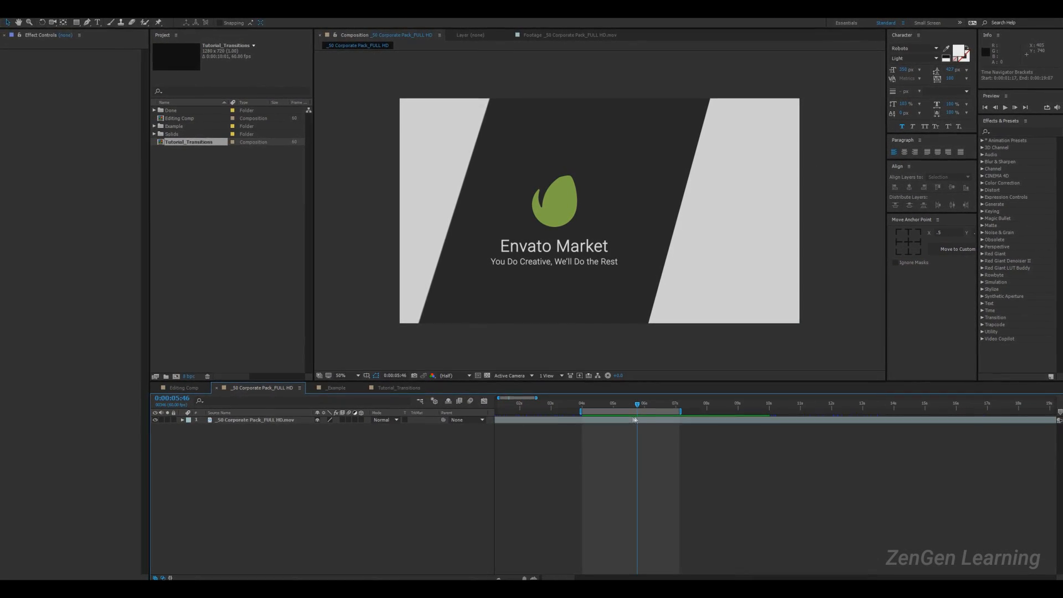
- Examine the slanted slide transitions in the _50 Corporate Pack_FULL HD composition and the template's preview images on the Videohive page
mouse_move(602, 406)
left_mouse_down()
mouse_move(588, 406)
mouse_move(614, 409)
left_mouse_up()
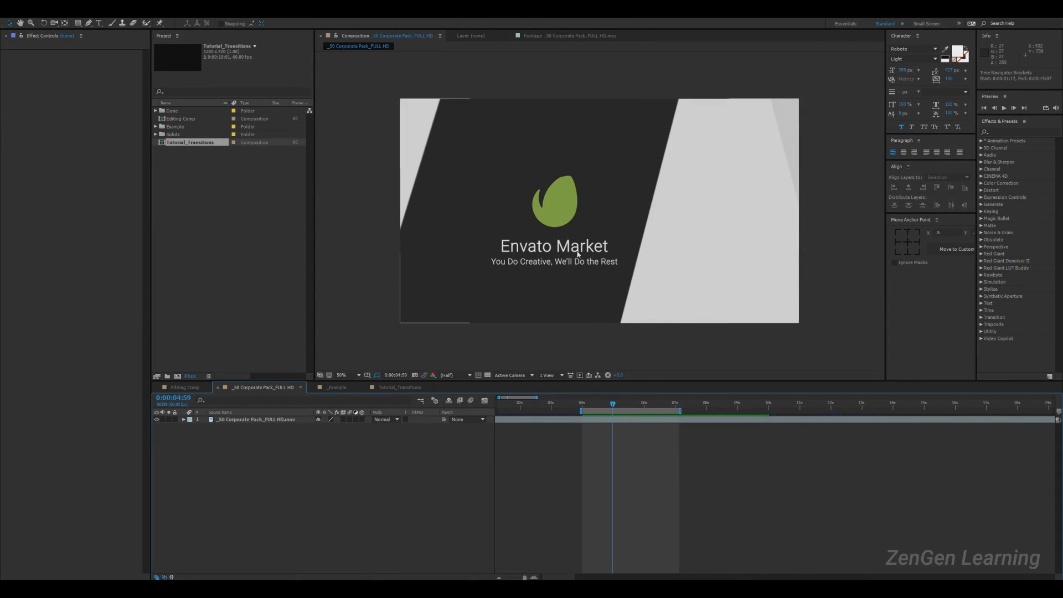
key("space")
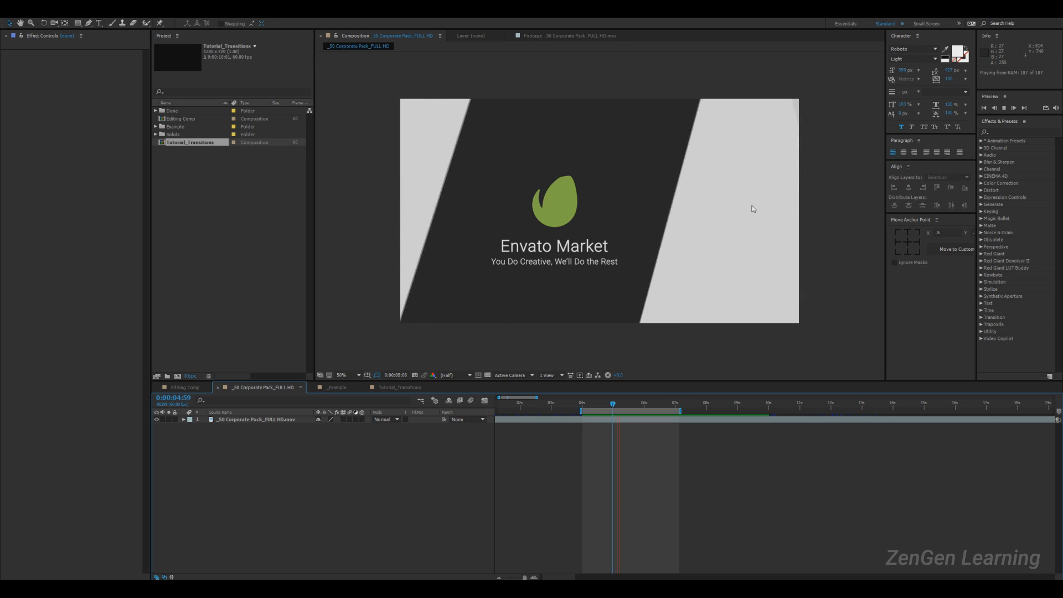
key("space")
scroll(629, 300, "up", 1)
scroll(657, 292, "down", 1)
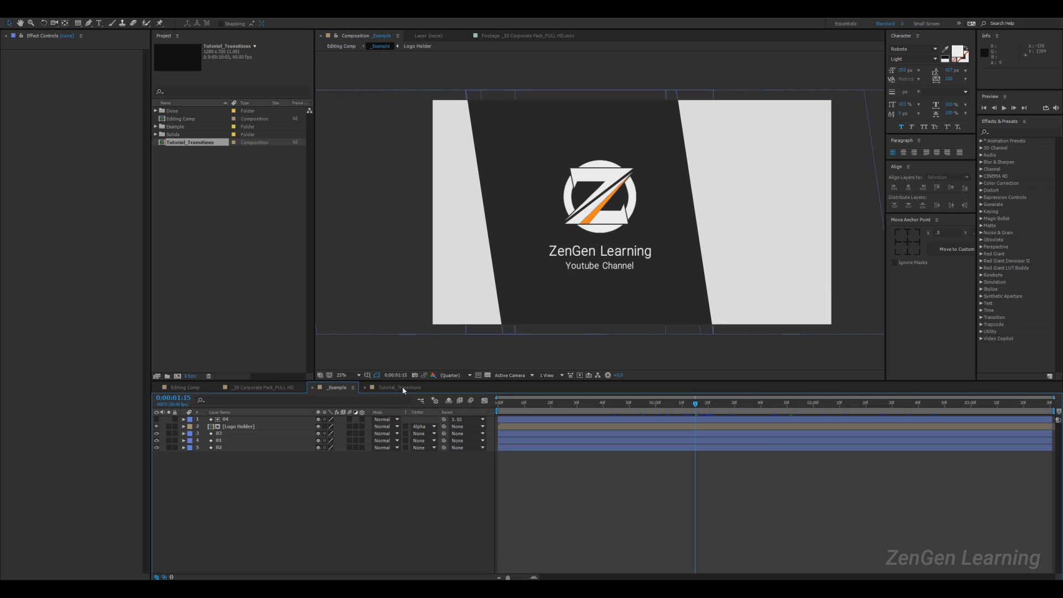
left_click(402, 388)
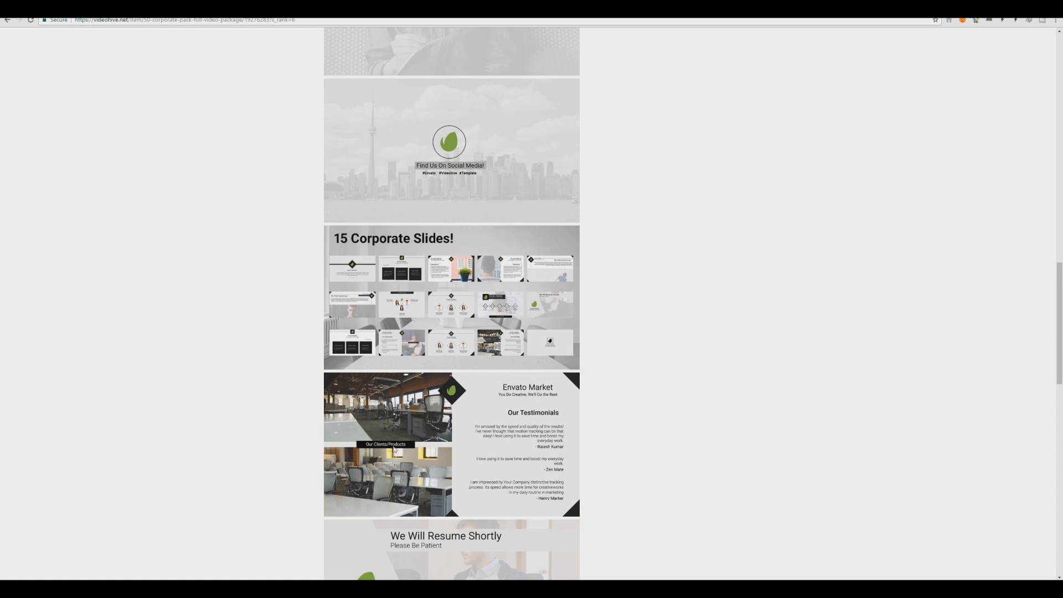
scroll(381, 434, "up", 6)
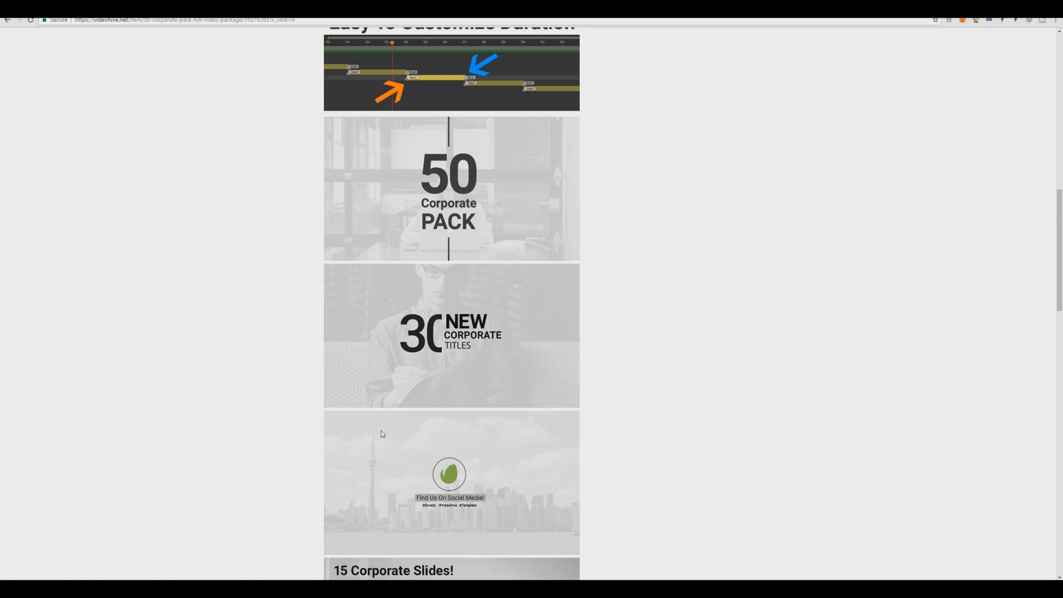
scroll(381, 434, "up", 12)
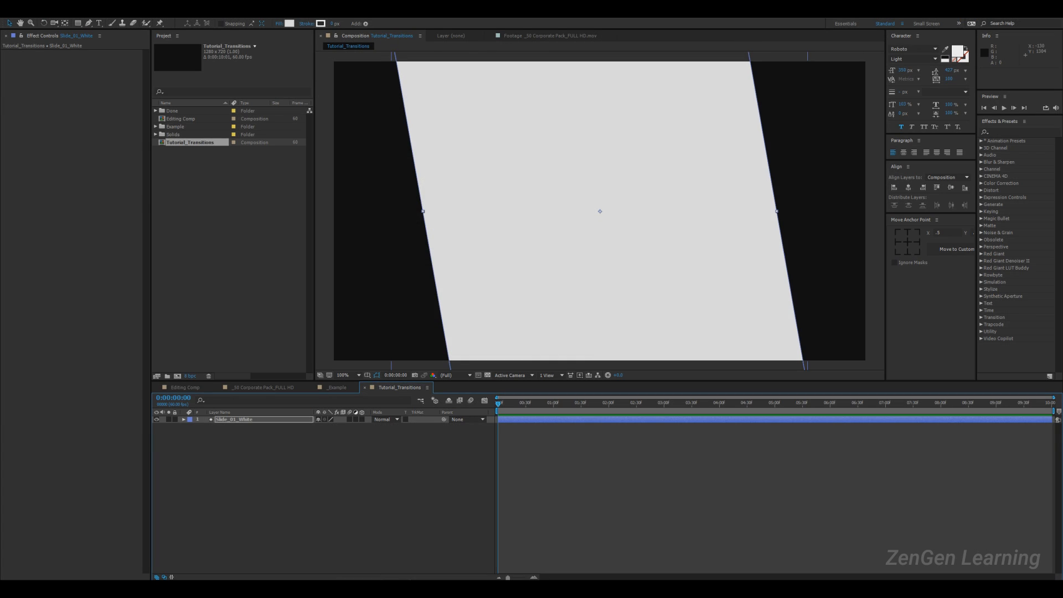
- Reopen the transform properties of Rectangle 1 in Slide_01_White and review the slanted slide in the frame
left_click(433, 470)
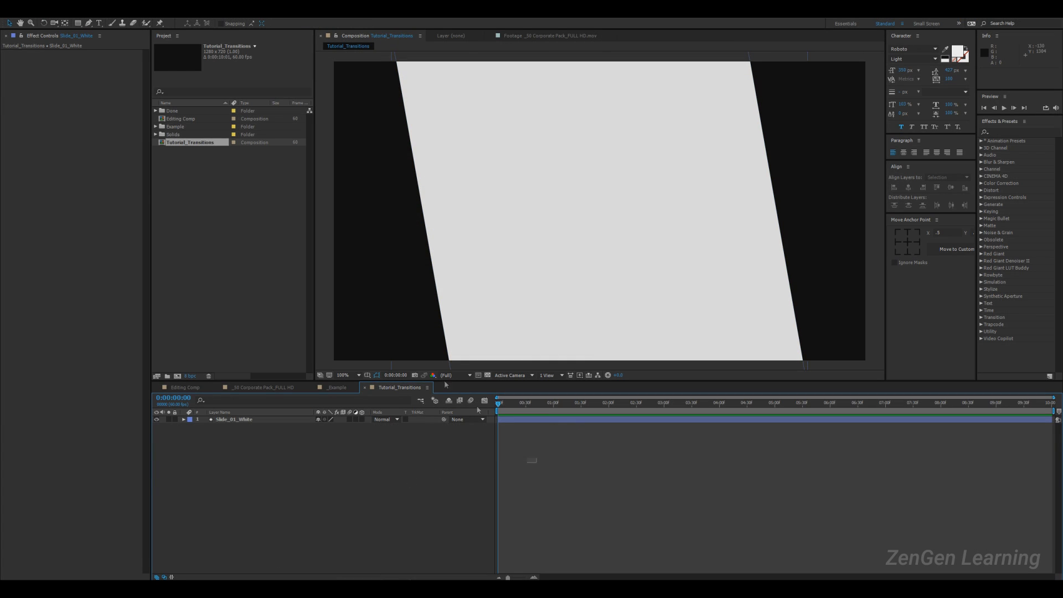
left_click(243, 420)
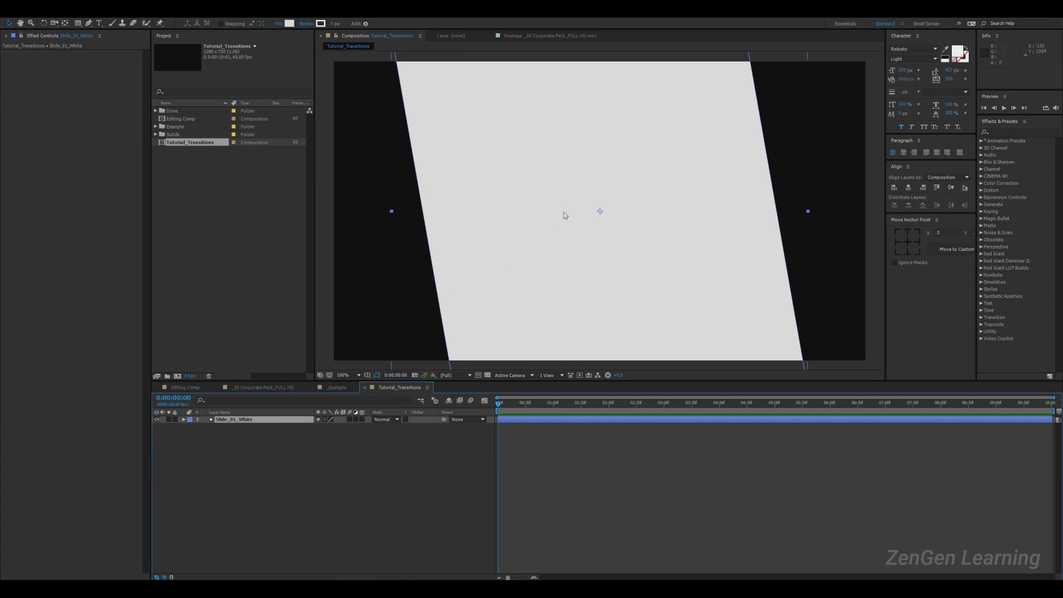
left_click(184, 419)
left_click(190, 427)
left_click(198, 434)
left_click(205, 463)
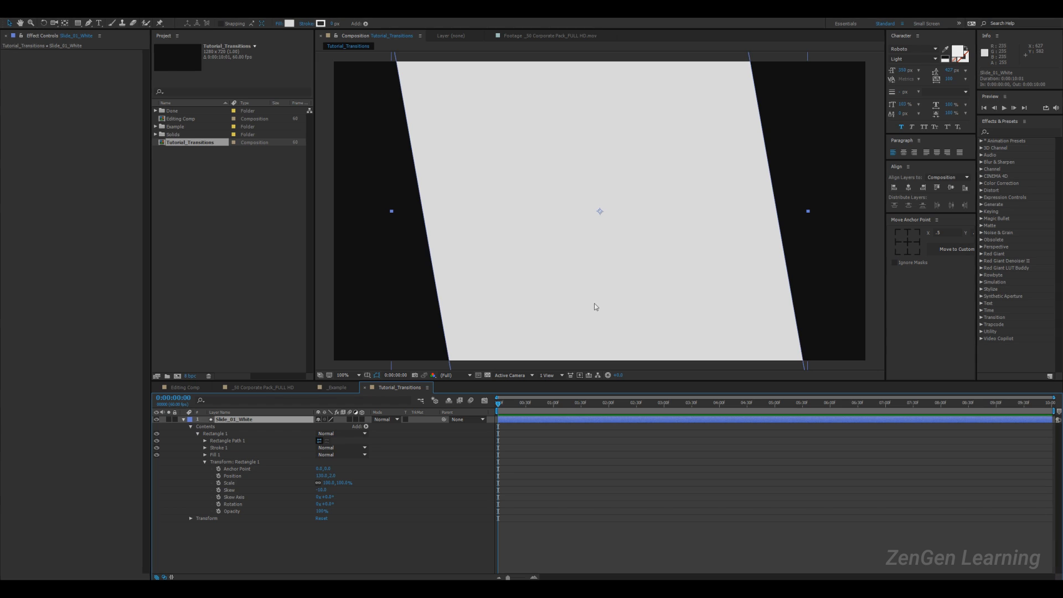
scroll(679, 275, "down", 1)
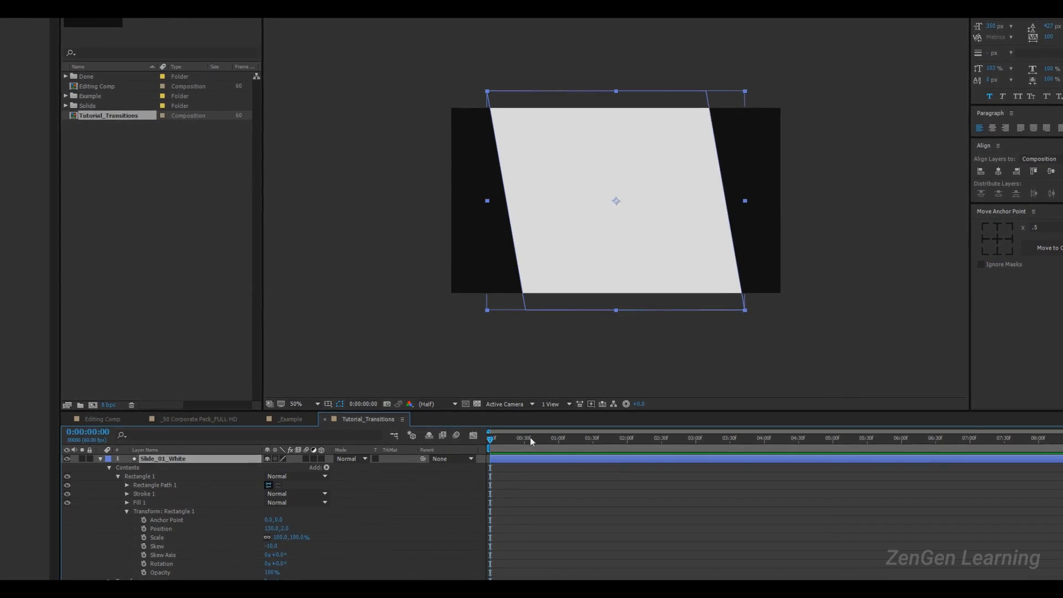
scroll(586, 268, "up", 1)
- At 0:00:03:00, unlink the scale proportions of Slide_01_White and set its horizontal scale to 80%
left_click_drag(623, 441, 699, 445)
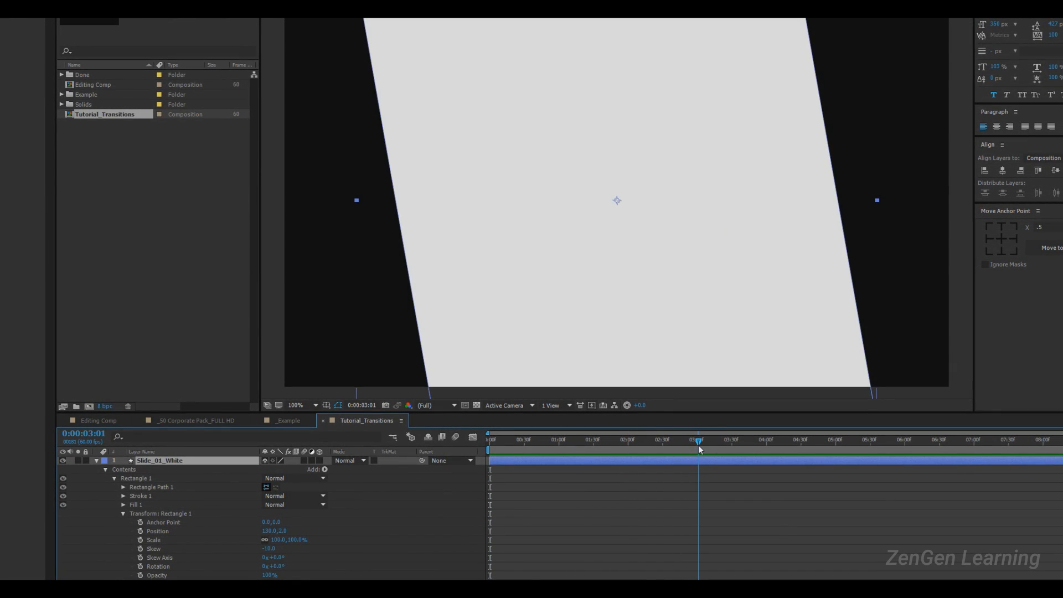
left_click_drag(565, 244, 640, 250)
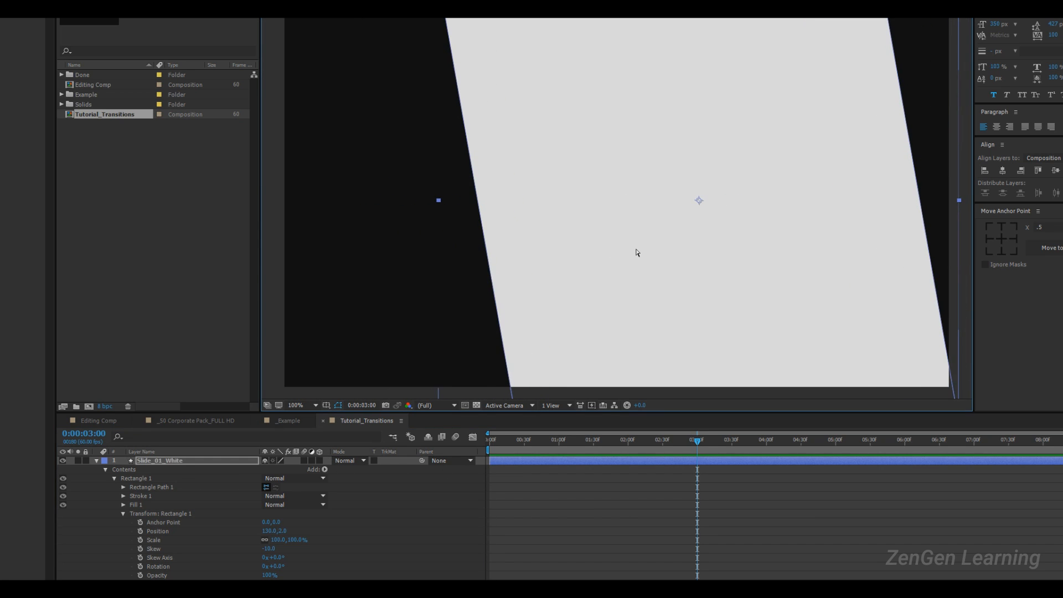
key("ctrl+z")
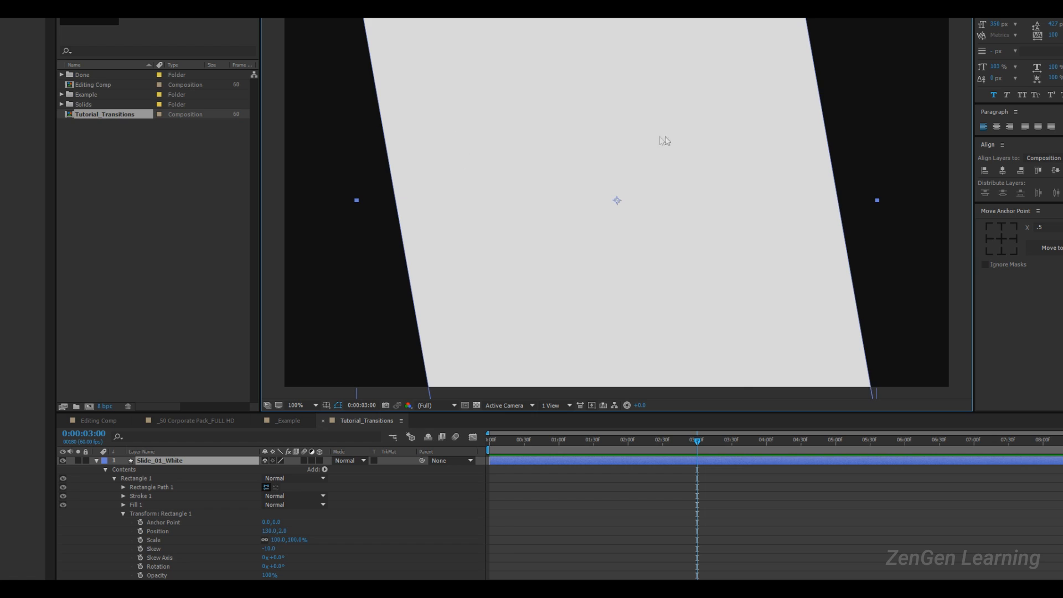
key("s")
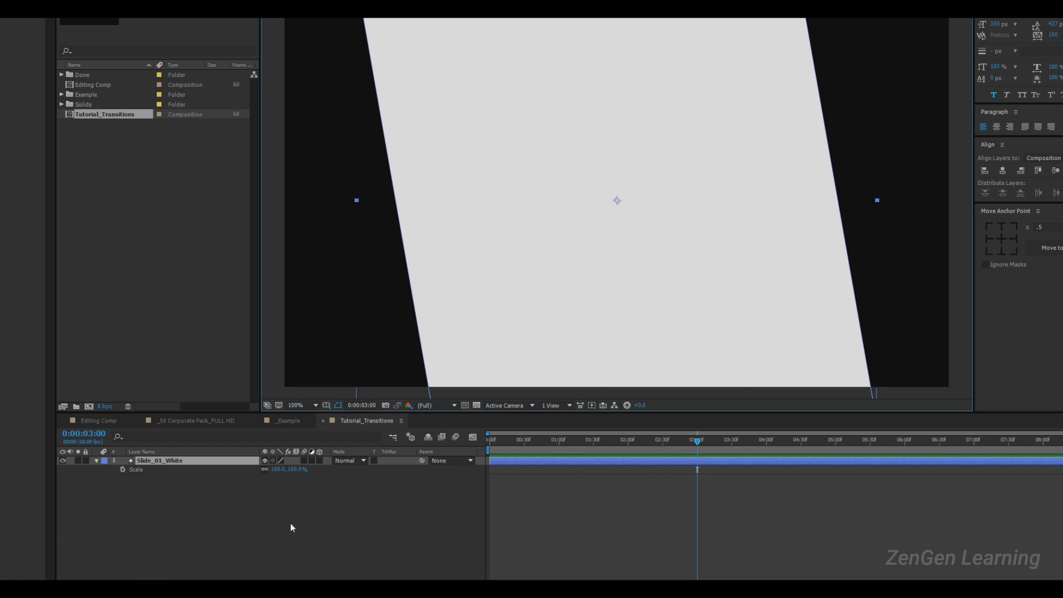
left_click(265, 469)
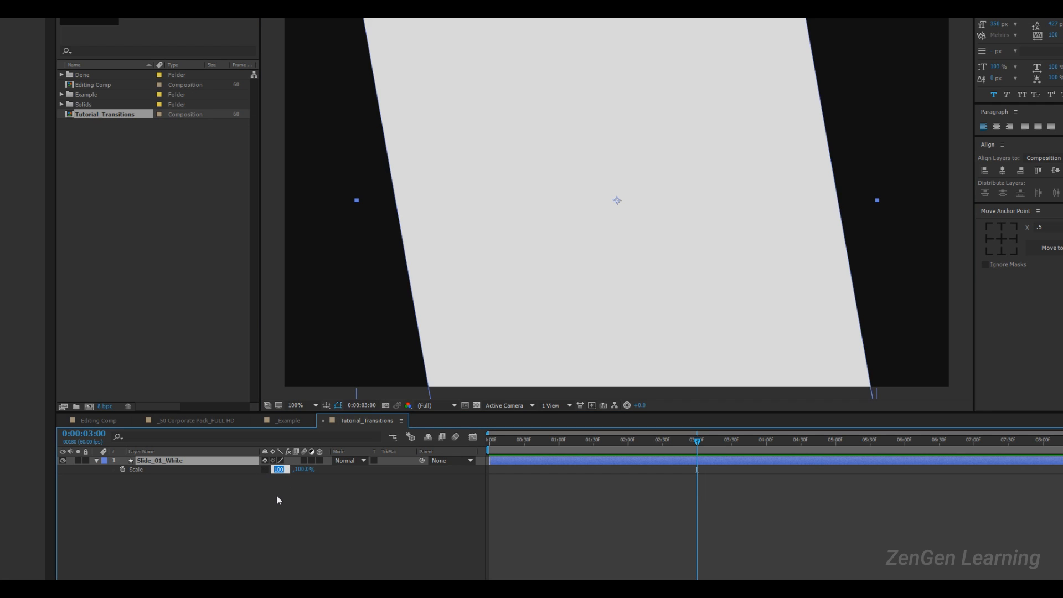
type("80")
key("Return")
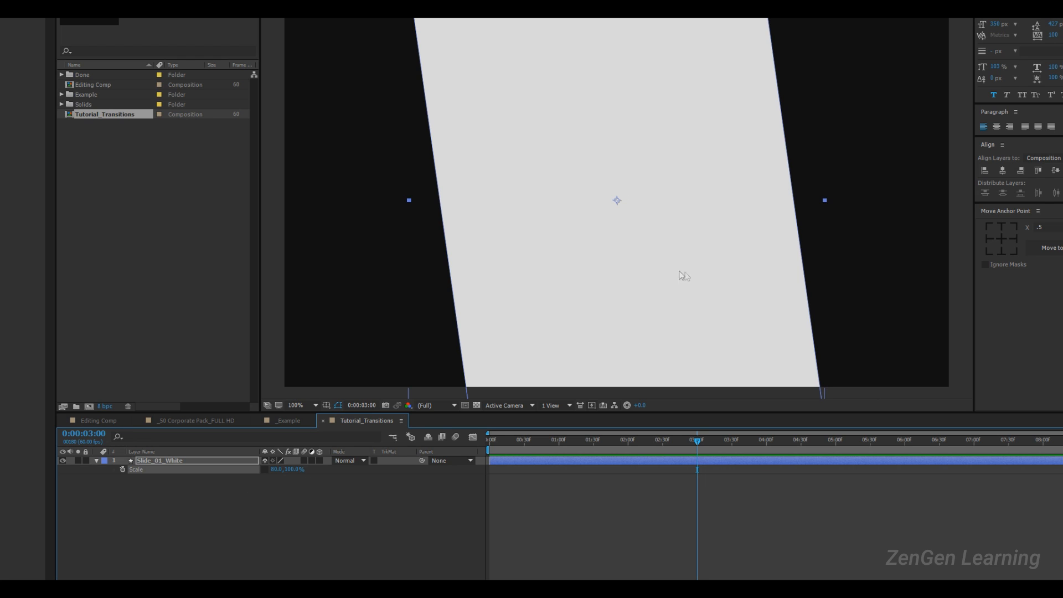
- Shift Slide_01_White horizontally to about X 1108 and set Scale and Position keyframes at 0:00:03:00
left_click_drag(641, 268, 880, 271)
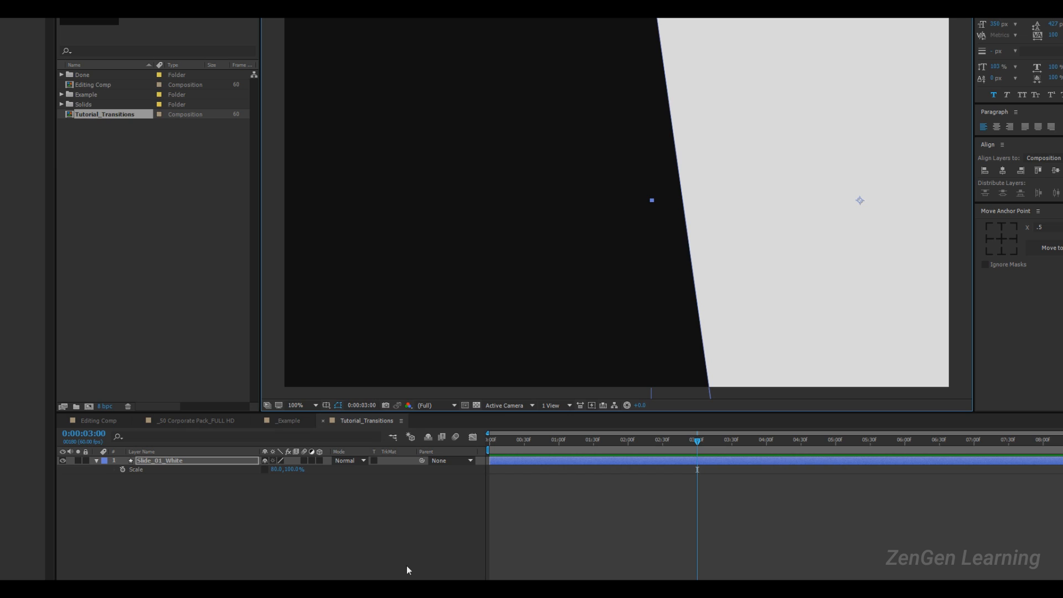
left_click(123, 470)
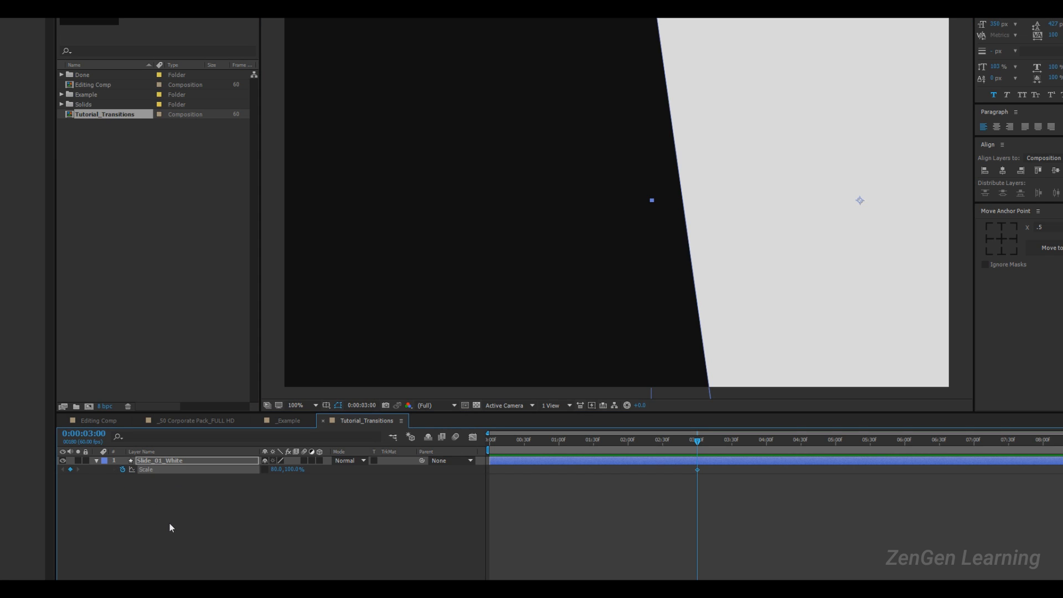
key("shift+p")
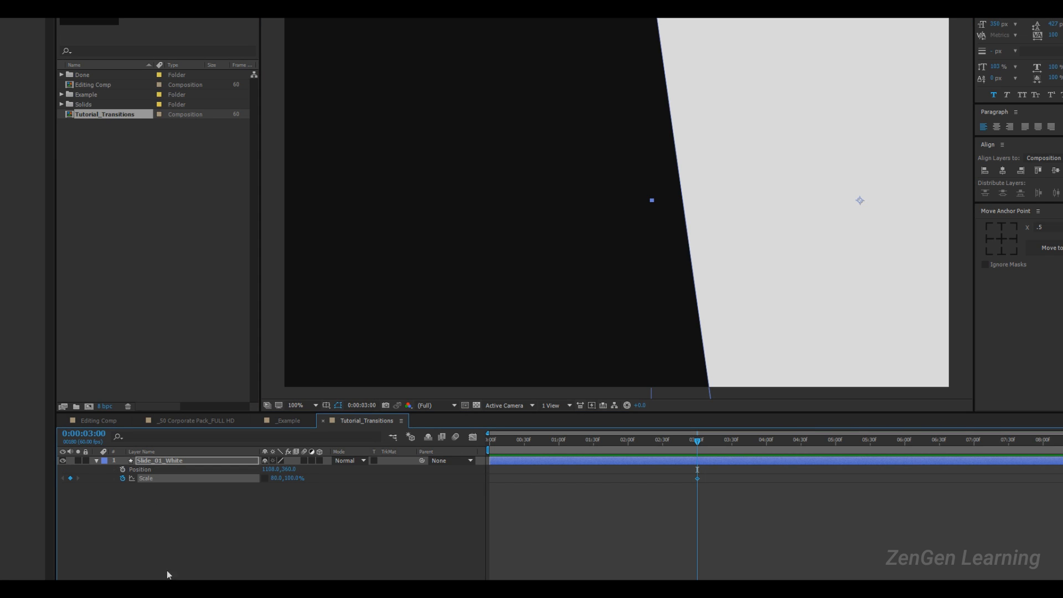
left_click(123, 469)
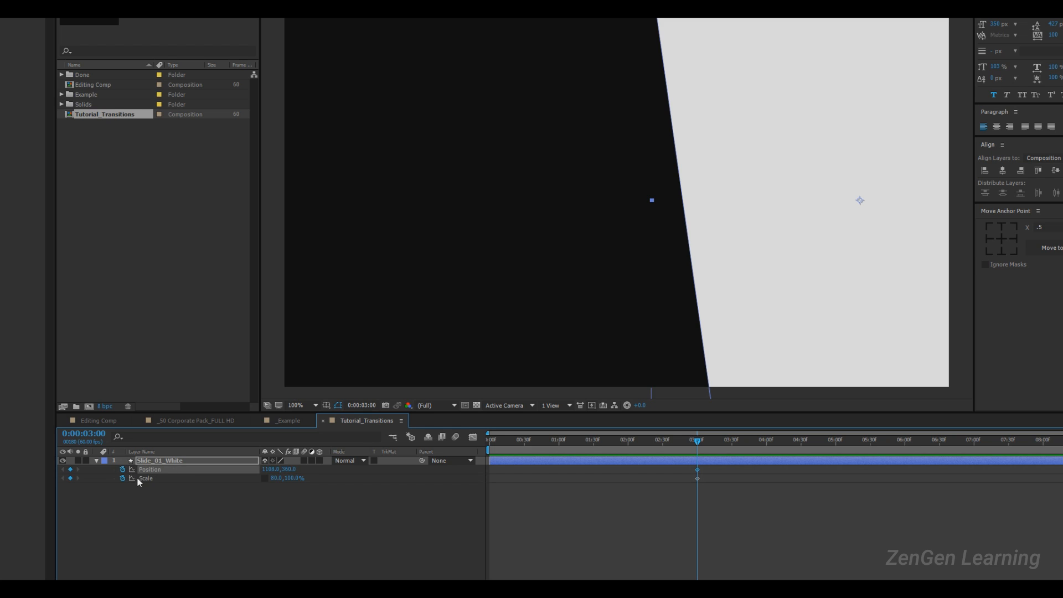
- At 0:00:00:00, keyframe Slide_01_White off-screen at about X -1490 and scrub through its entrance movement
key("Home")
key("comma")
left_click_drag(769, 256, 371, 250)
left_click_drag(587, 253, 835, 247)
left_click_drag(526, 279, 308, 273)
scroll(698, 291, "down", 2)
left_click_drag(740, 285, 636, 287)
scroll(667, 284, "up", 2)
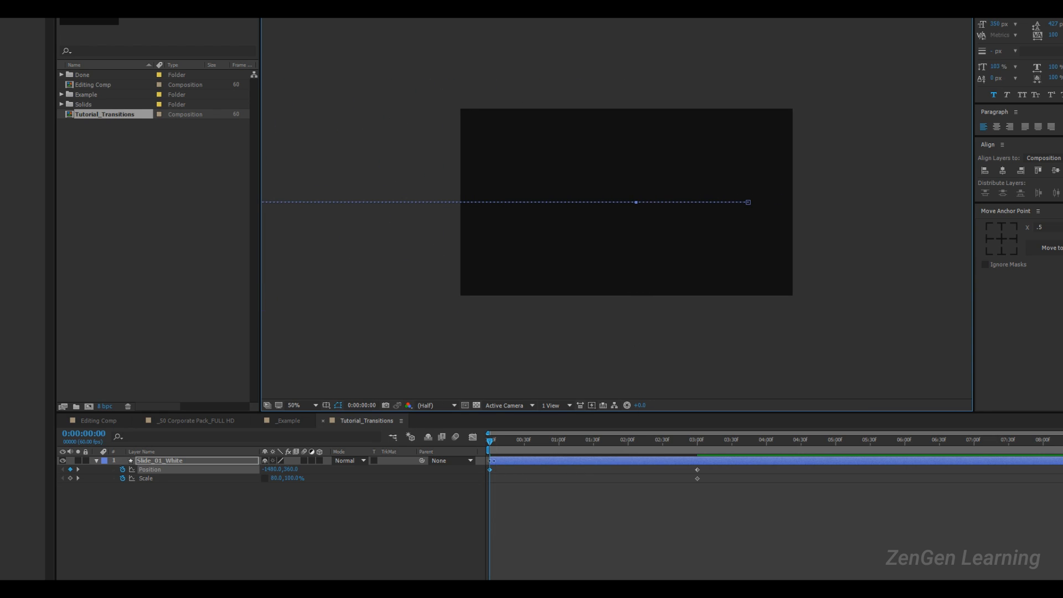
scroll(556, 259, "down", 2)
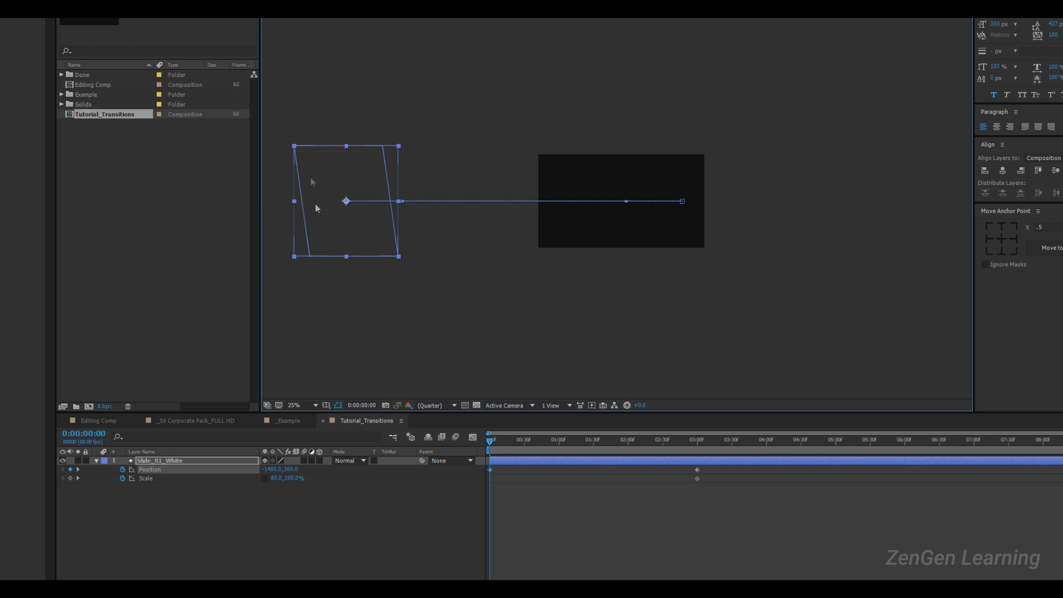
left_click_drag(496, 447, 690, 444)
key("Home")
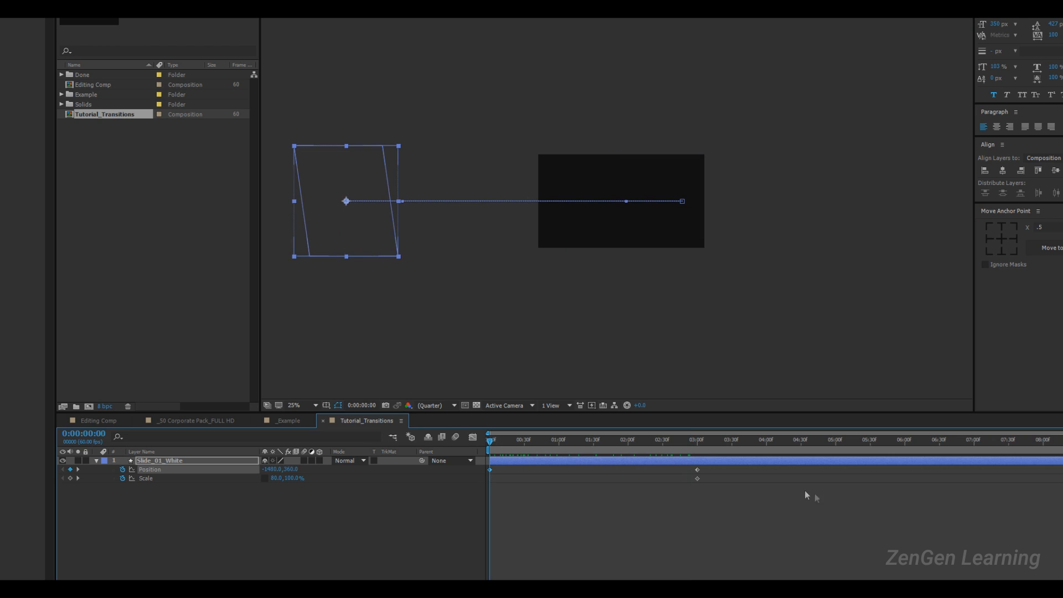
- At 0:00:00:00, set the horizontal scale of Slide_01_White to 250%
scroll(643, 265, "up", 2)
scroll(659, 265, "up", 1)
scroll(659, 265, "down", 2)
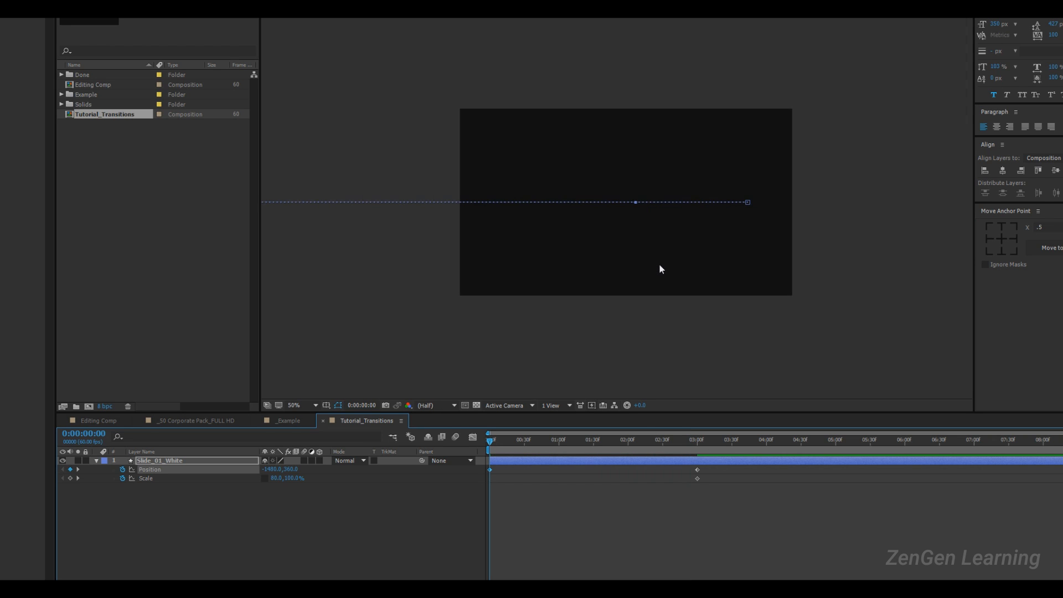
mouse_move(693, 258)
left_mouse_down()
mouse_move(681, 255)
mouse_move(725, 250)
left_mouse_up()
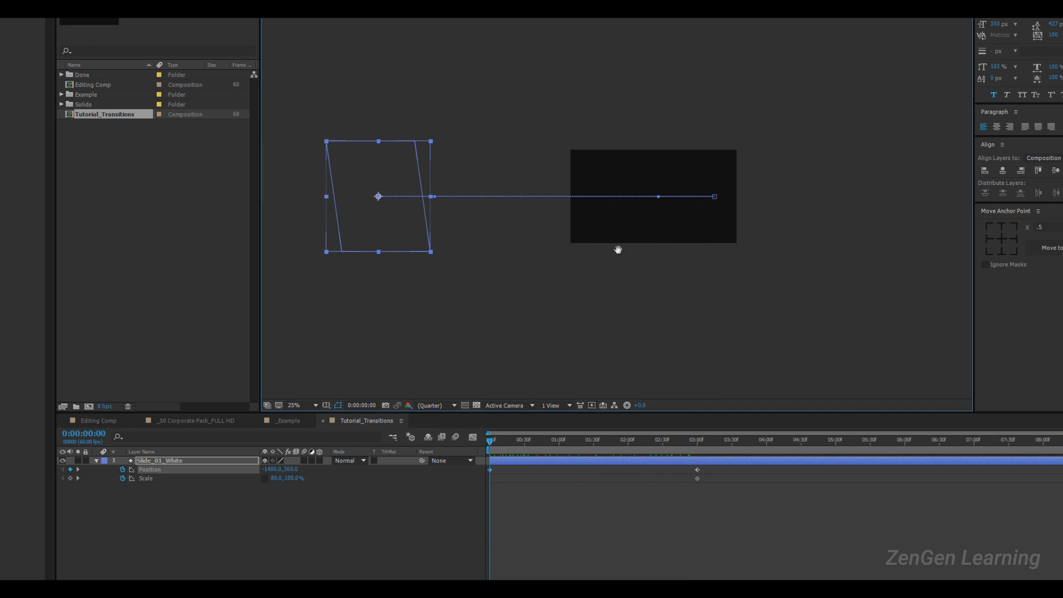
left_click_drag(612, 249, 711, 235)
left_click(513, 532)
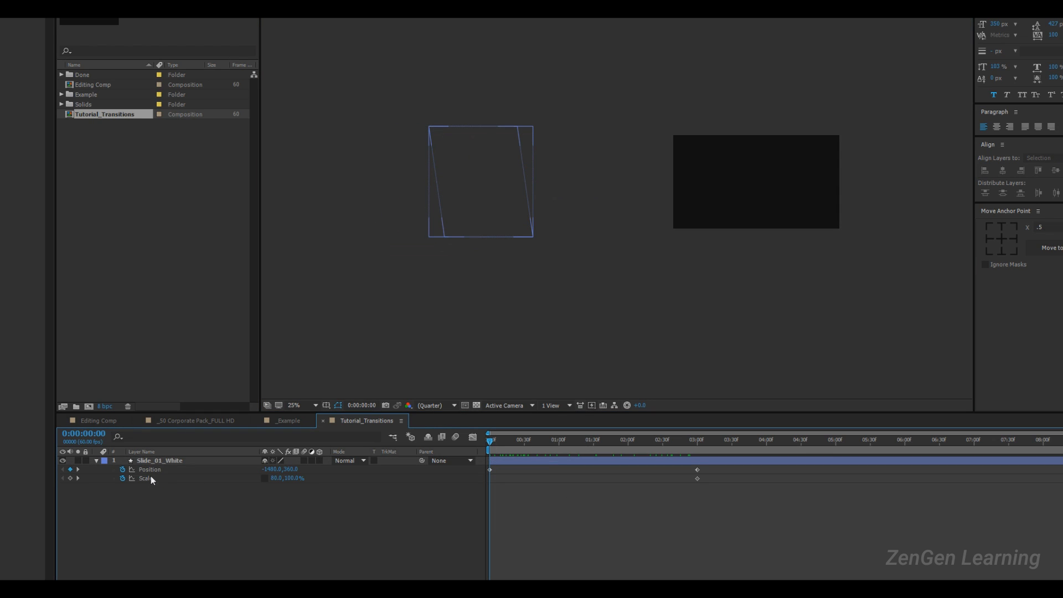
left_click_drag(274, 480, 350, 478)
left_click(279, 478)
type("250")
key("Return")
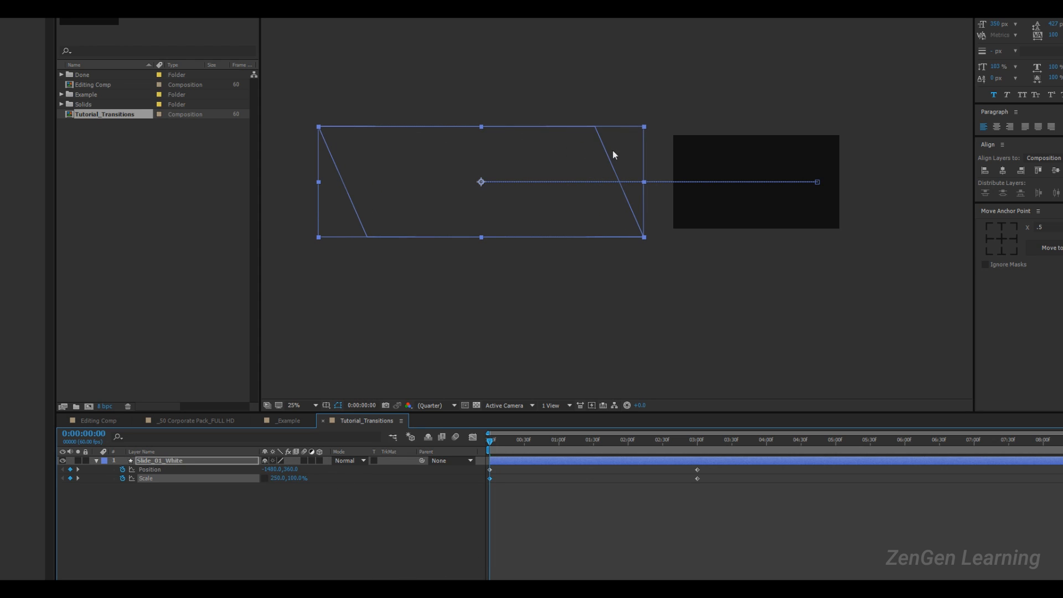
- At 0:00:00:00, move the stretched Slide_01_White farther off-screen horizontally to about X -2940
left_click(345, 543)
left_click(460, 211)
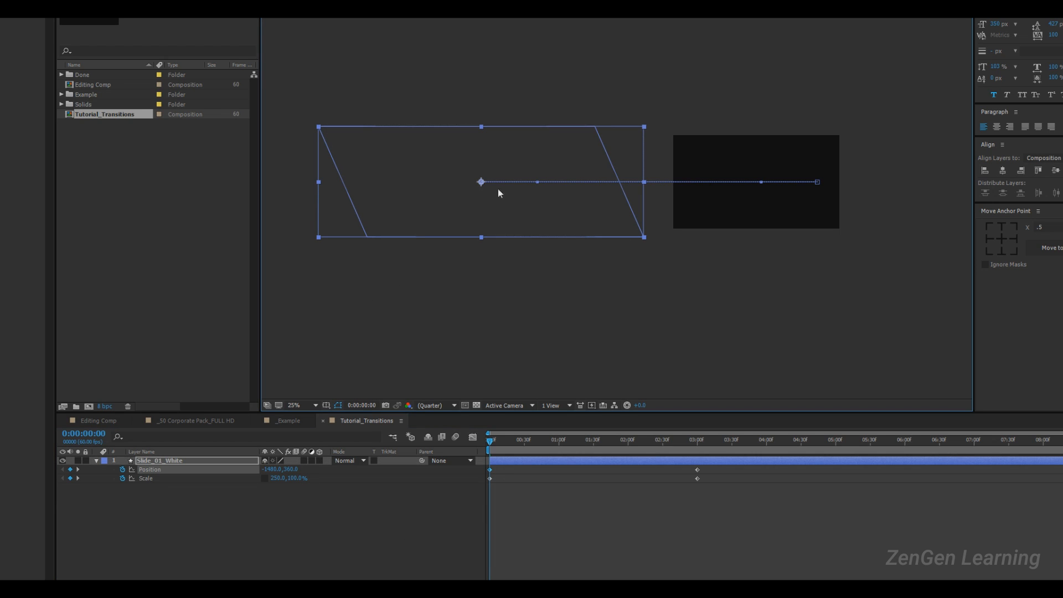
left_click_drag(599, 217, 411, 212)
scroll(585, 250, "up", 2)
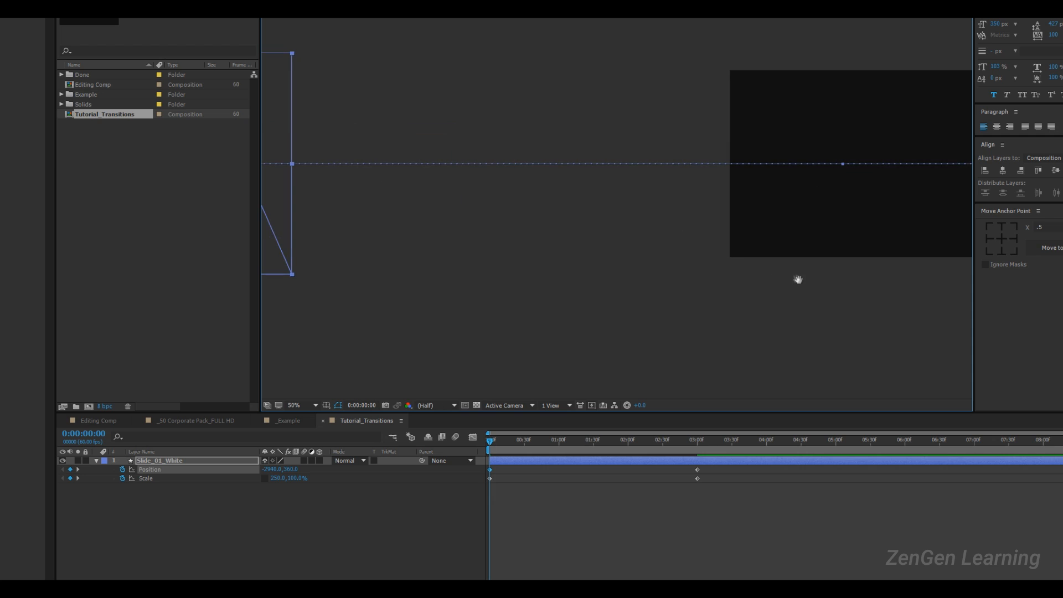
left_click_drag(800, 280, 545, 300)
scroll(630, 297, "down", 2)
left_click_drag(629, 296, 740, 297)
left_click_drag(584, 264, 643, 251)
- Scrub the Slide_01_White entrance from the start to 0:00:03:00 and inspect its final slanted edge up close
left_click(499, 440)
key("space")
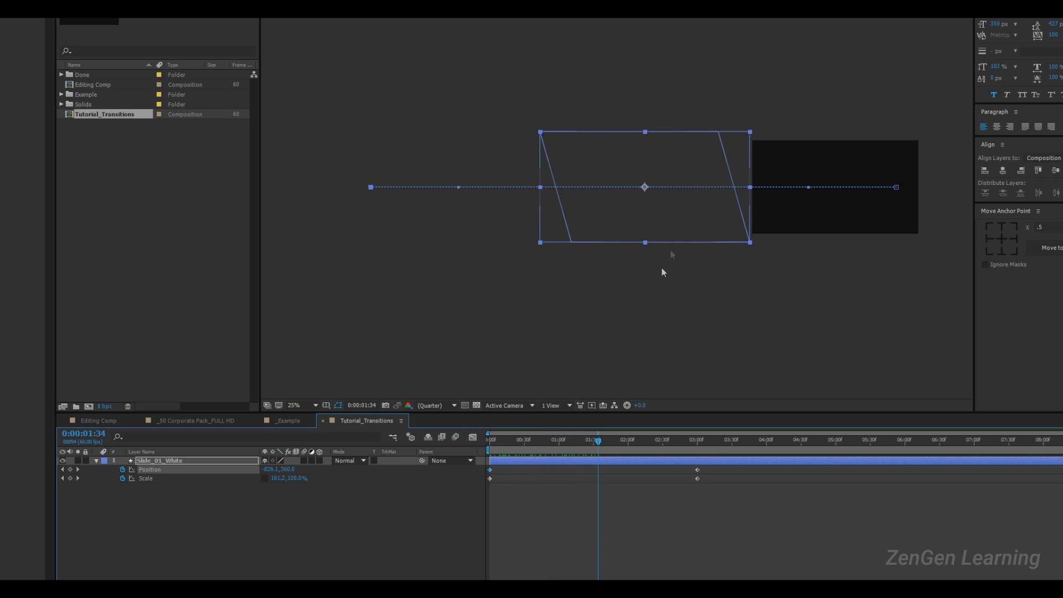
left_click_drag(601, 444, 697, 442)
scroll(914, 226, "up", 2)
left_click_drag(912, 227, 489, 244)
scroll(668, 274, "up", 1)
left_click_drag(652, 303, 647, 310)
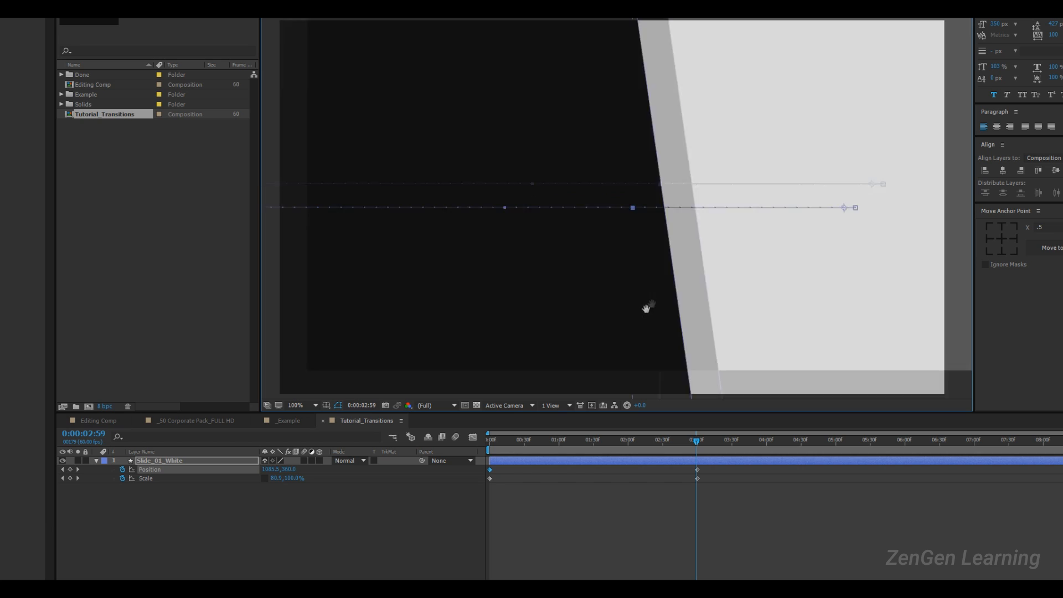
mouse_move(697, 442)
left_mouse_down()
mouse_move(632, 441)
mouse_move(666, 432)
mouse_move(686, 440)
mouse_move(660, 441)
mouse_move(697, 442)
left_mouse_up()
- Apply Easy Ease to all Position and Scale keyframes of Slide_01_White and reshape the speed graph to peak early with a long ease-out
left_click_drag(740, 501, 436, 471)
key("F9")
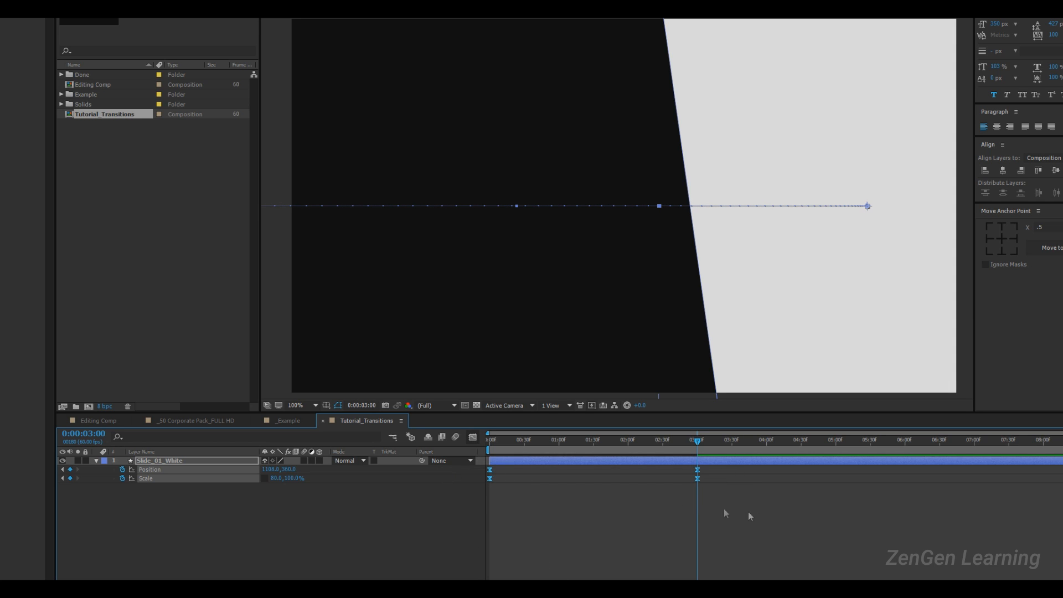
left_click(472, 438)
left_click_drag(731, 591, 490, 597)
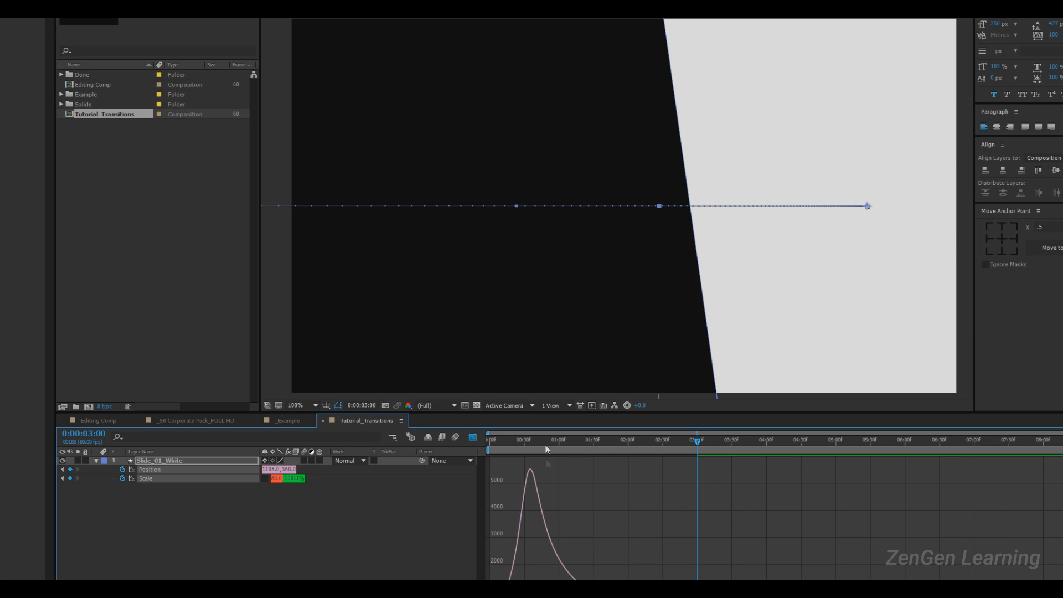
key("space")
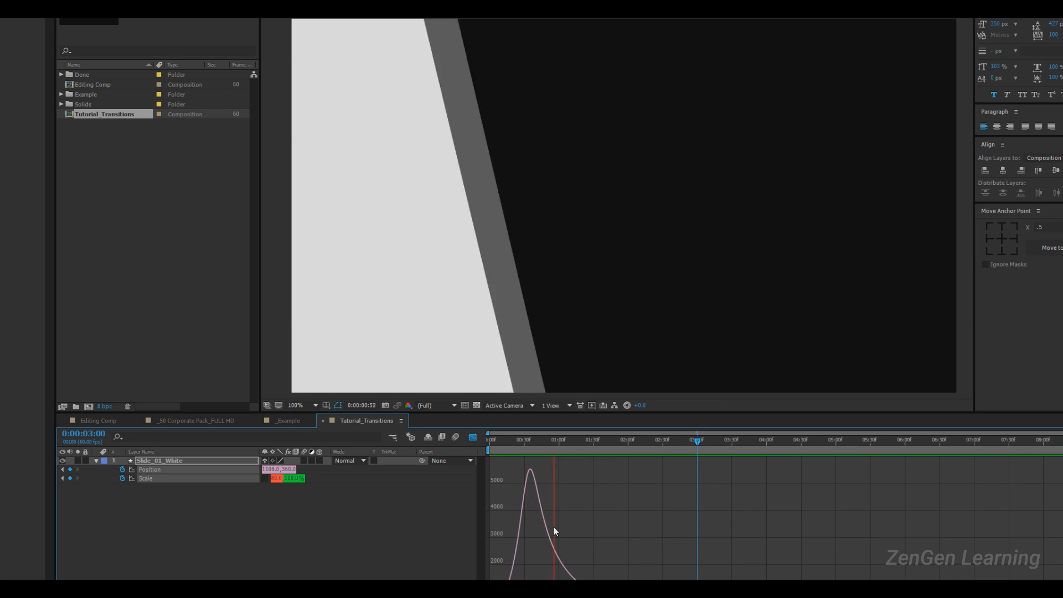
key("space")
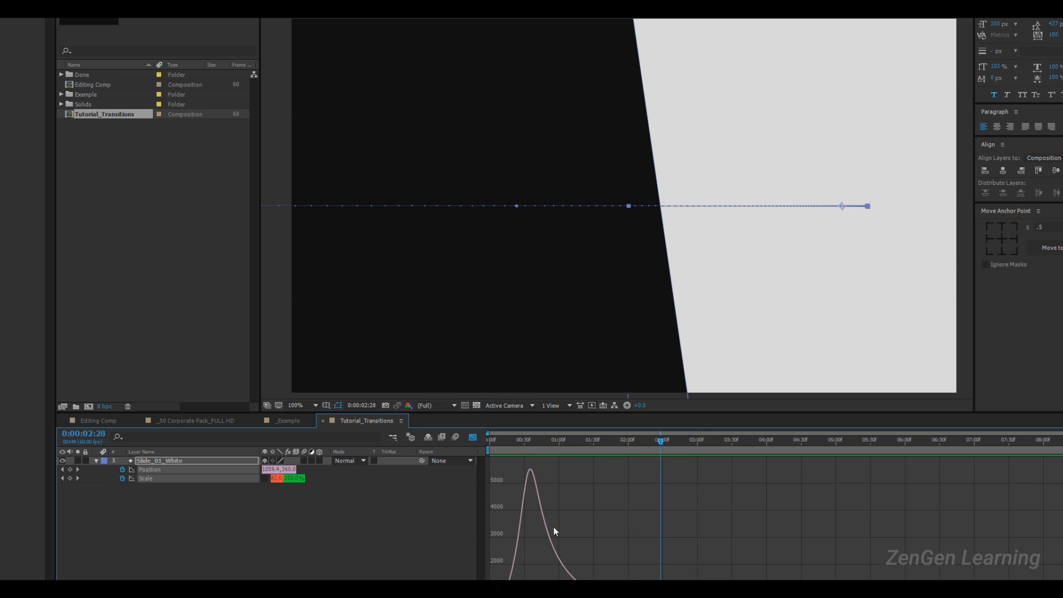
- Move the ending Position and Scale keyframes of Slide_01_White from 0:00:03:00 to 0:00:02:00 and preview the faster entrance
left_click(456, 441)
left_click_drag(661, 441, 628, 445)
left_click_drag(710, 466, 636, 472)
key("space")
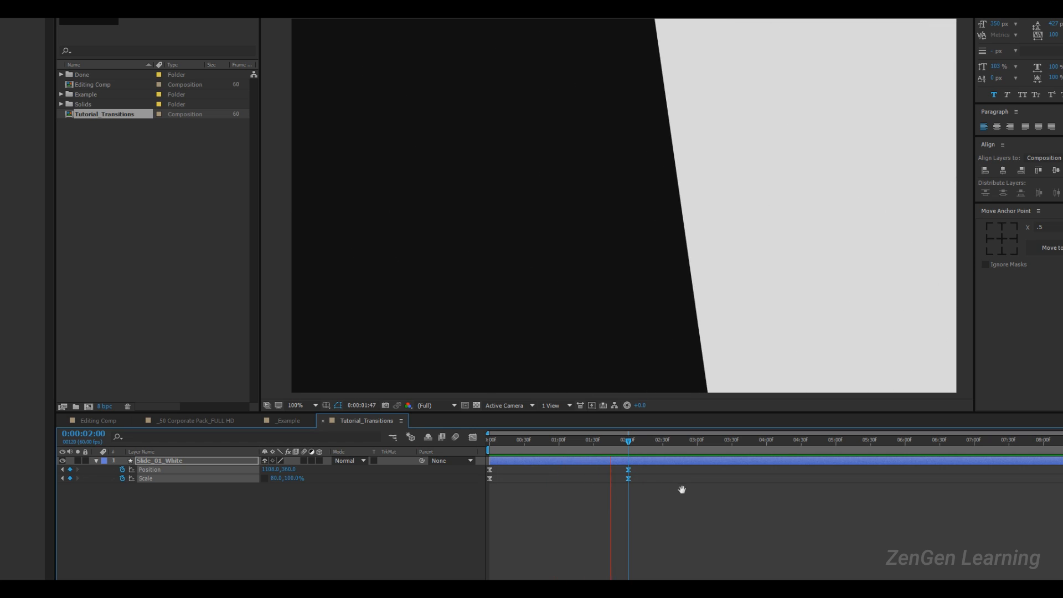
key("space")
left_click(695, 502)
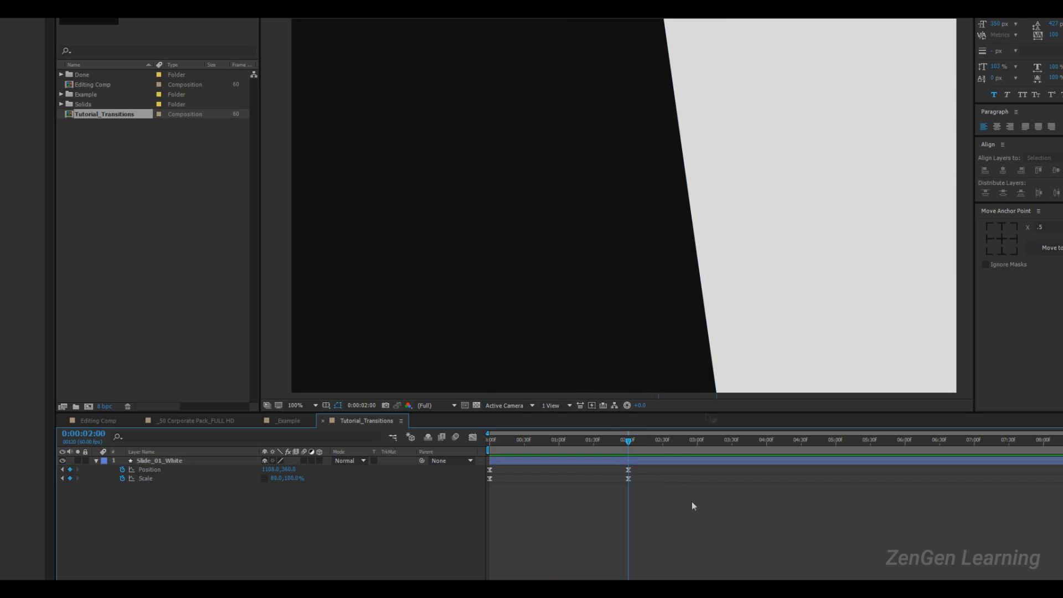
key("comma")
key("u")
left_click(165, 460)
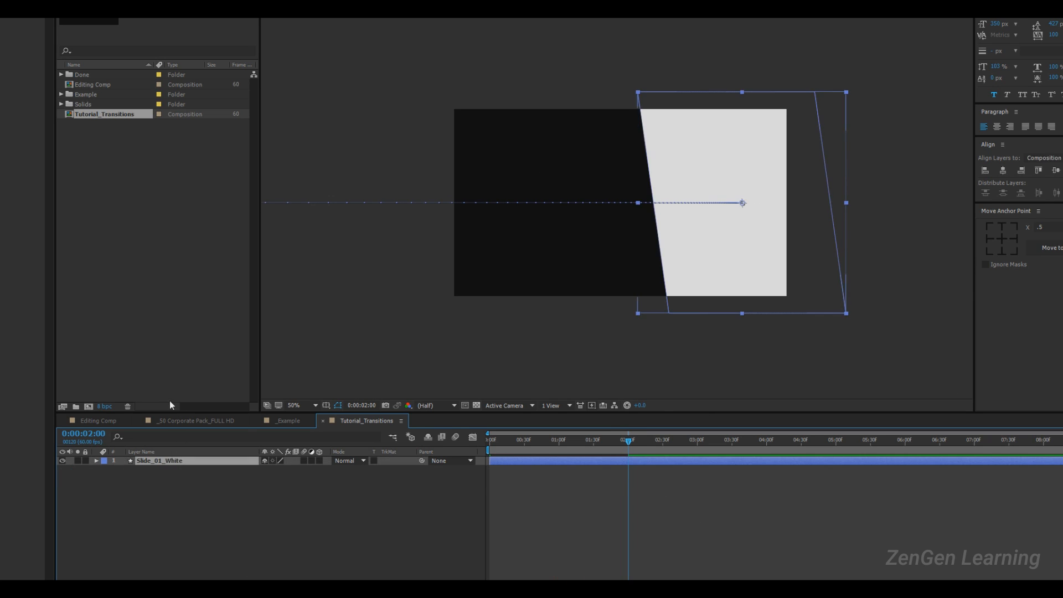
scroll(600, 222, "up", 1)
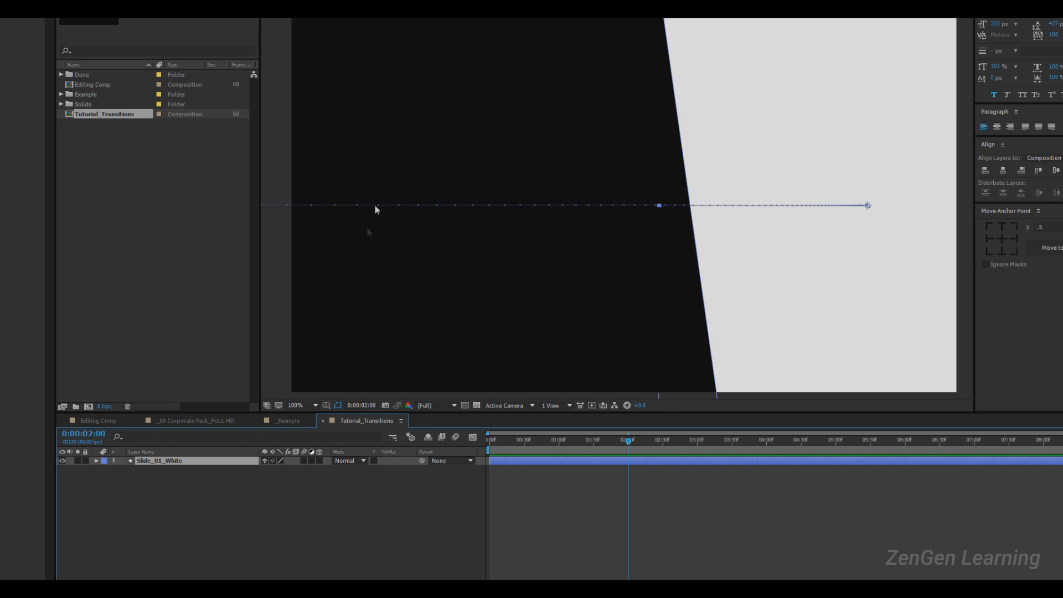
- Review the finished slanted transition in Editing Comp and _Example, and return to the Tutorial_Transitions composition
left_click(99, 422)
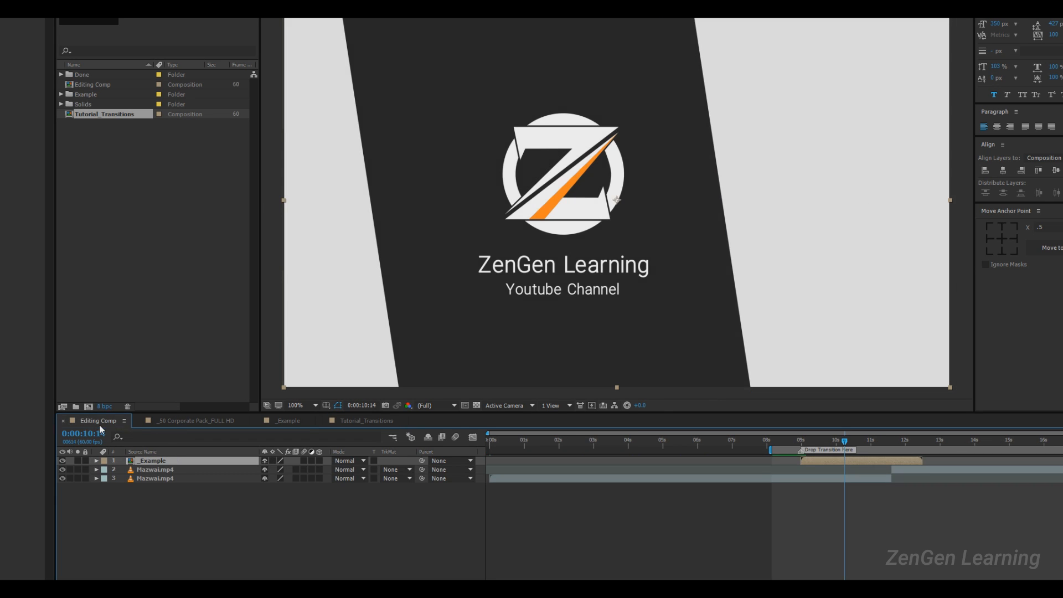
left_click(535, 517)
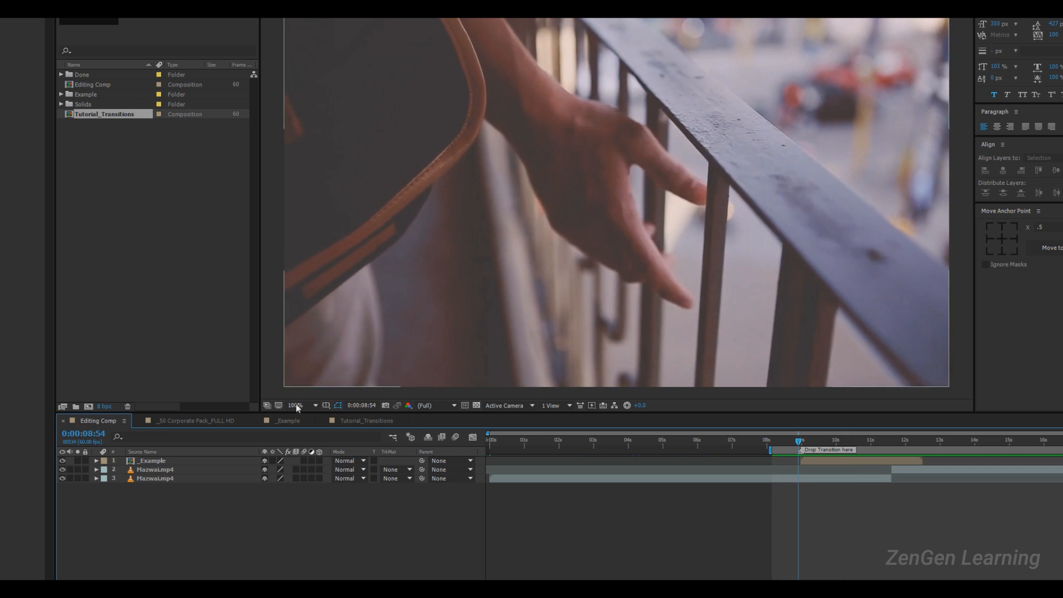
left_click(287, 421)
key("space")
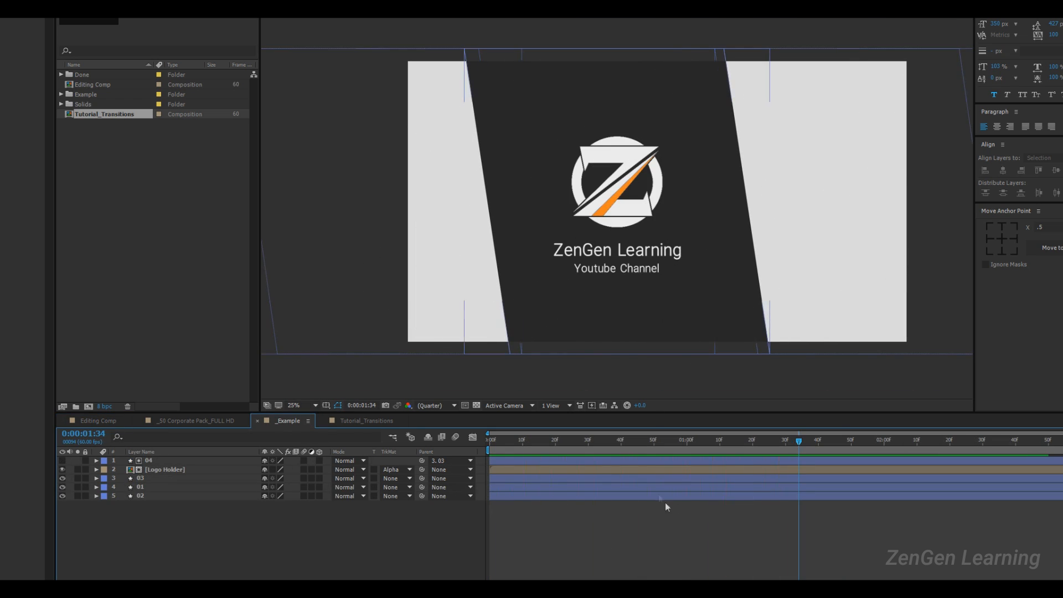
scroll(421, 199, "down", 1)
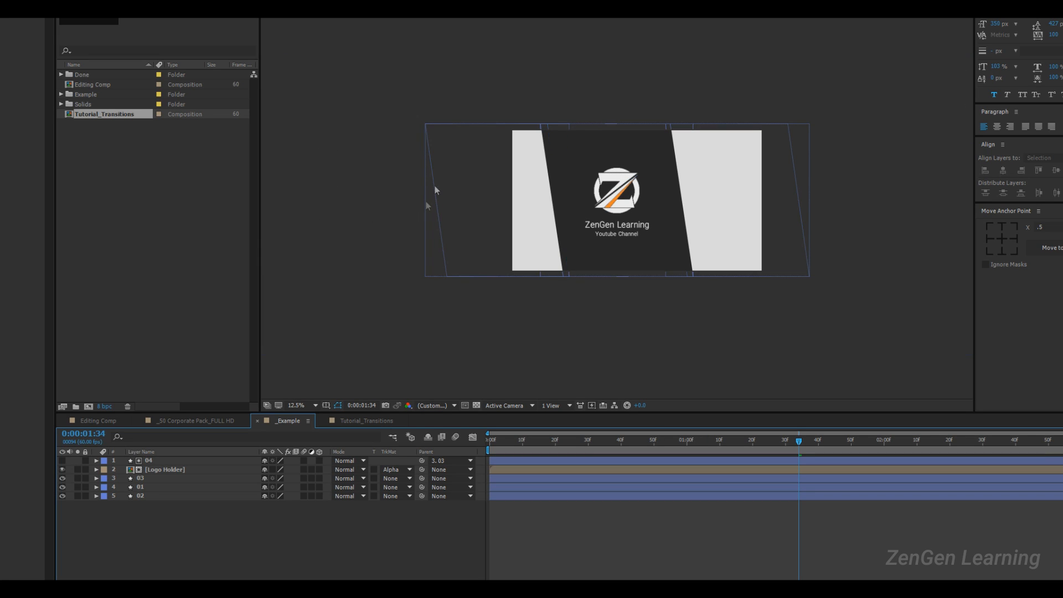
scroll(483, 194, "up", 1)
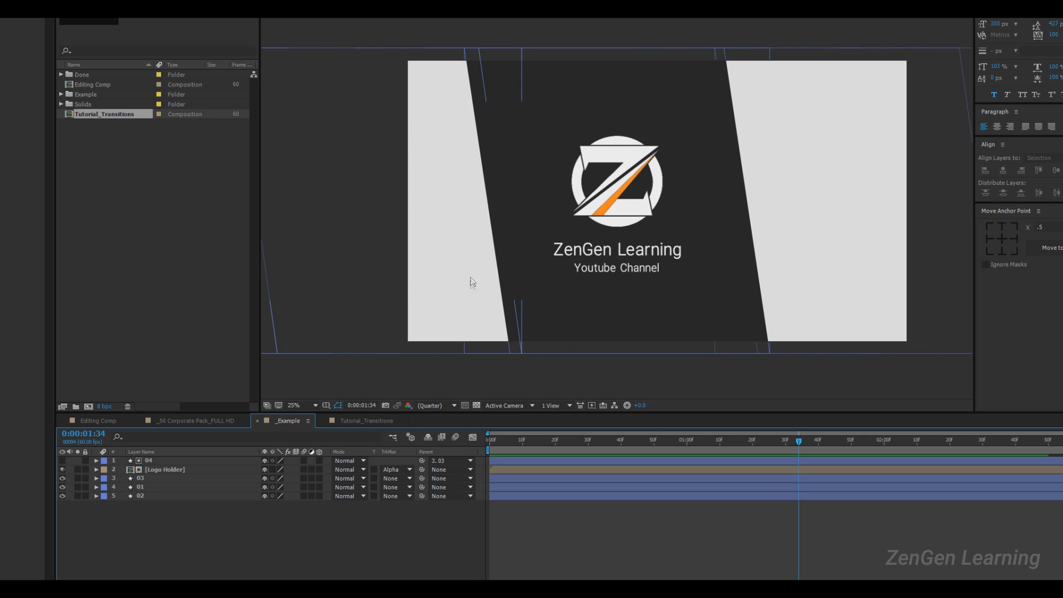
left_click(361, 421)
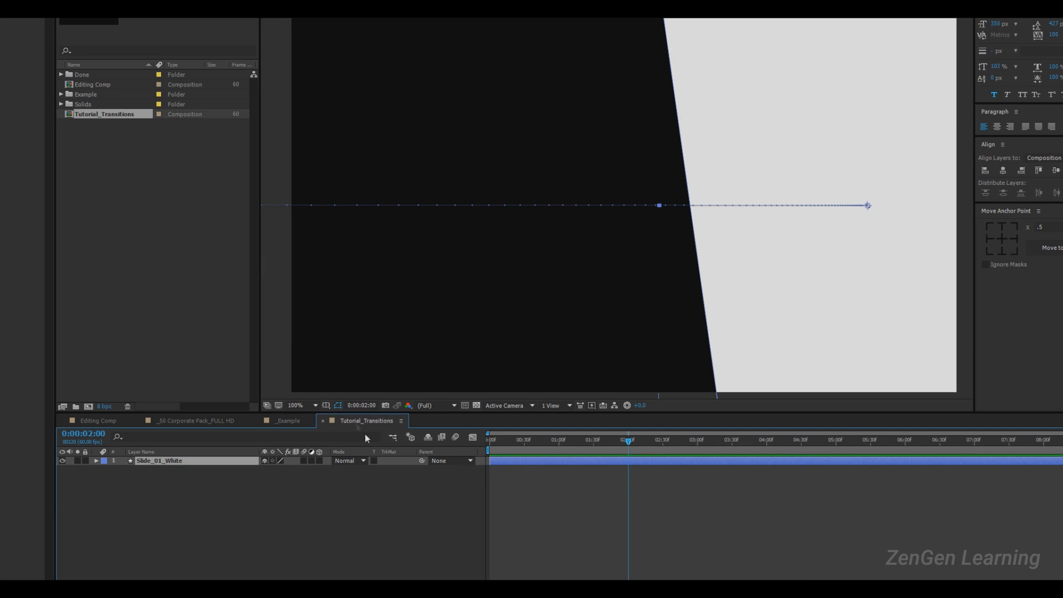
- Duplicate Slide_01_White and rename the copy Slide_02_White
key("ctrl+d")
right_click(178, 461)
left_click(195, 453)
left_click(160, 460)
type("2")
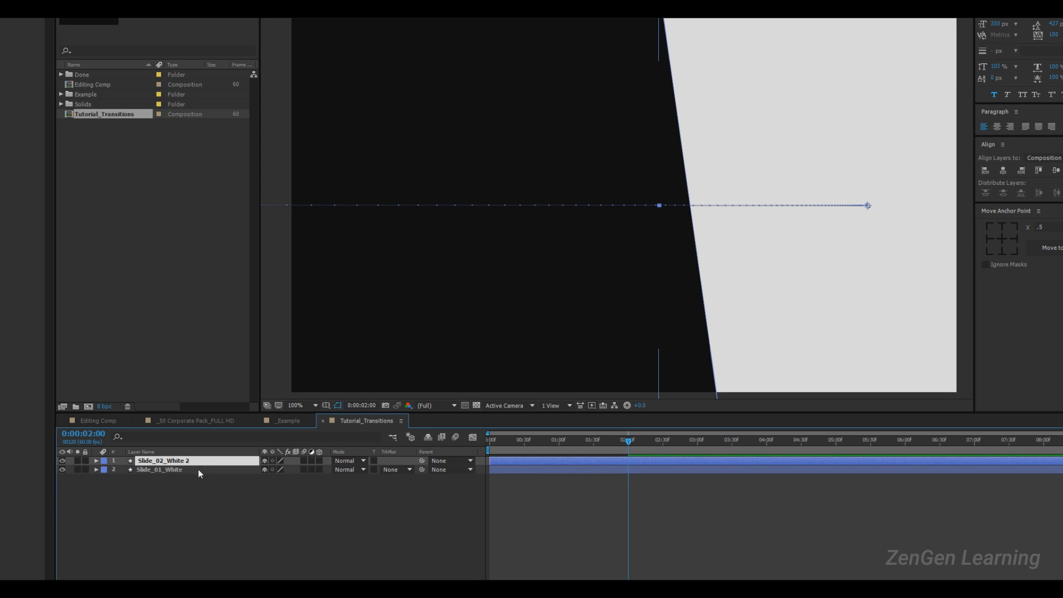
key("Return")
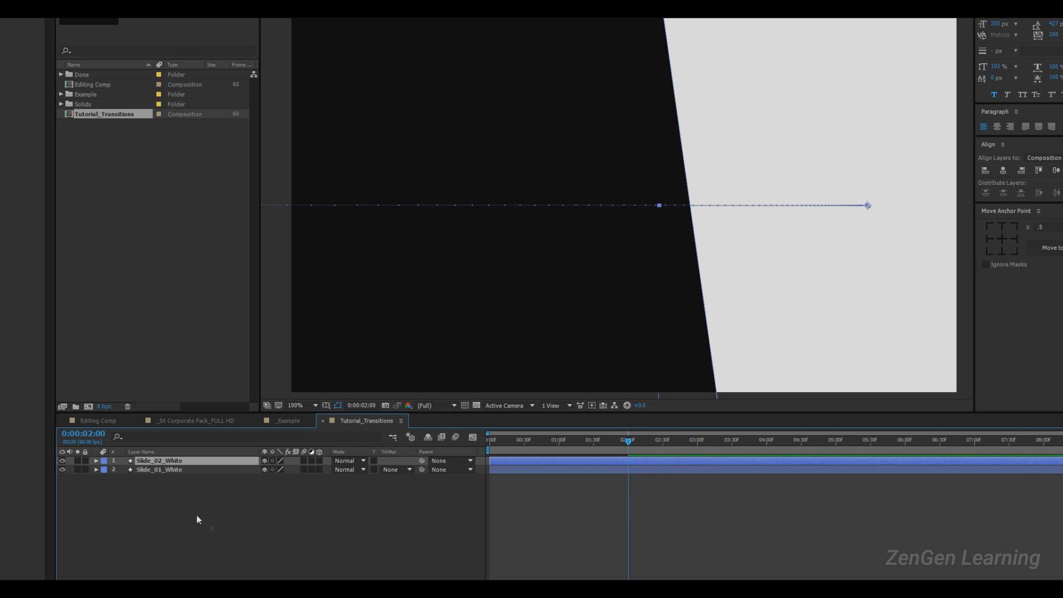
- Reveal the keyframed Position and Scale properties of Slide_02_White and fit the slide's outline in view
key("u")
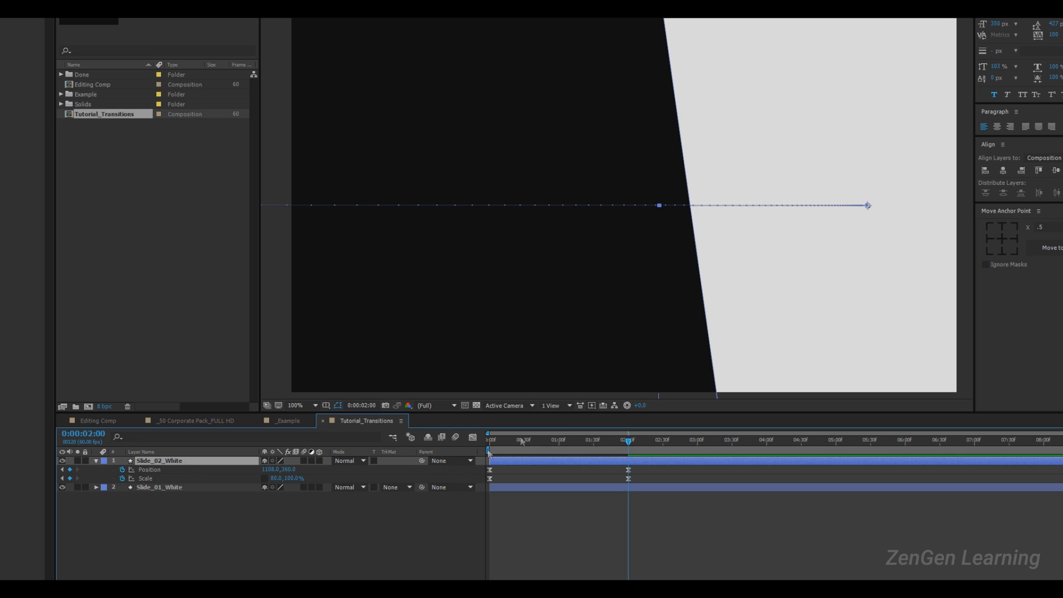
key("comma")
key("period")
key("comma")
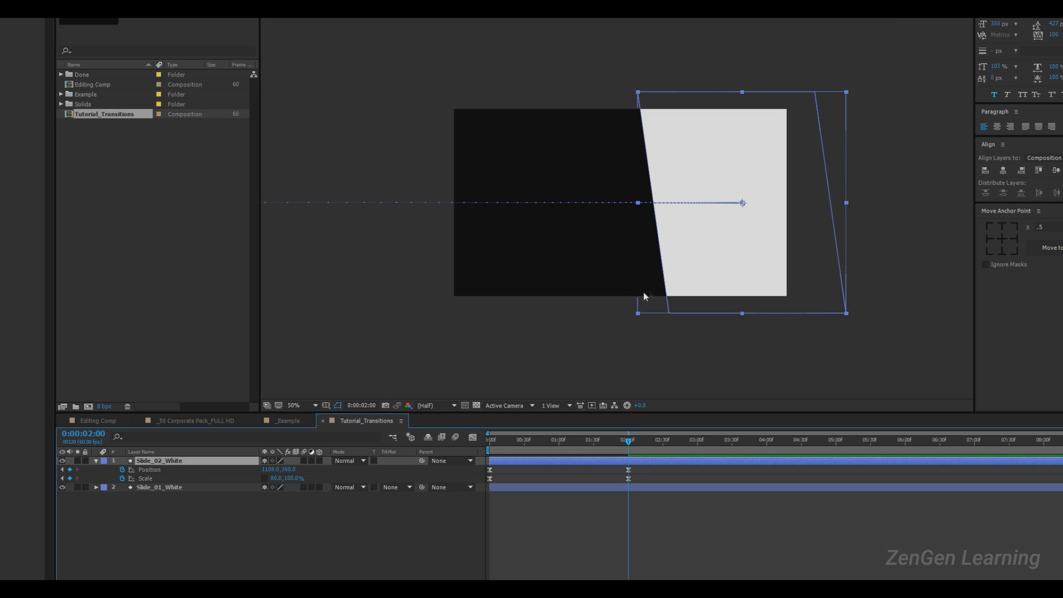
- Try moving Slide_02_White to about X -70 at 0:00:02:00 with both Position keyframes selected
left_click(159, 469)
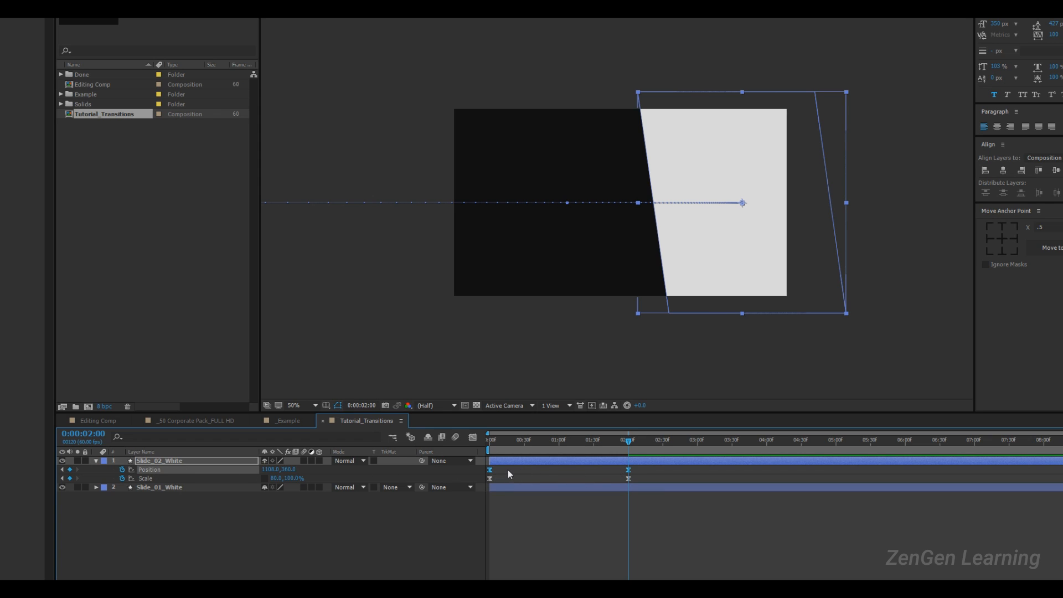
left_click_drag(739, 262, 457, 242)
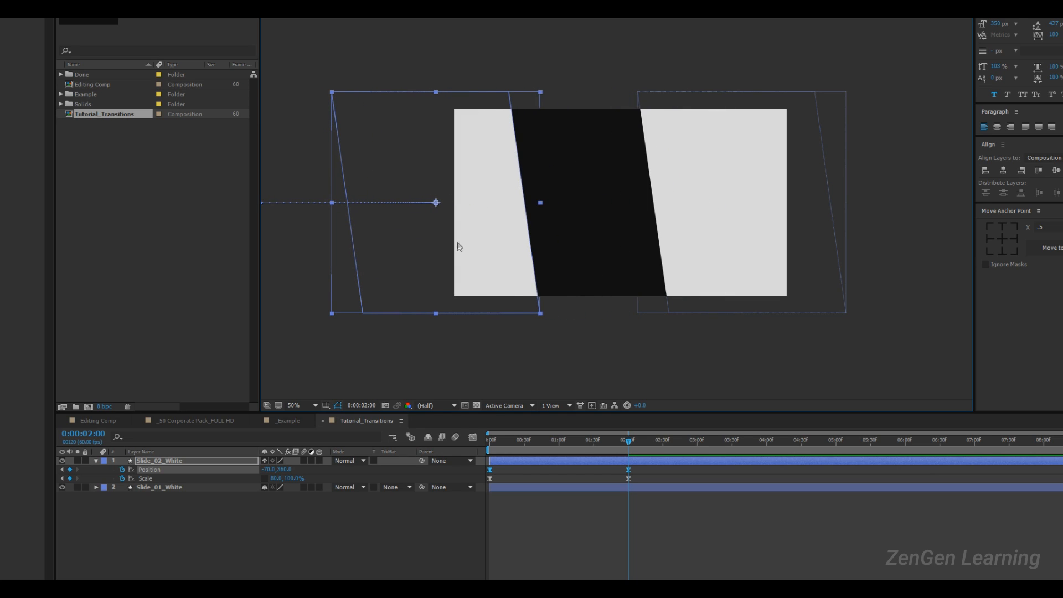
scroll(540, 235, "down", 2)
left_click_drag(327, 247, 580, 252)
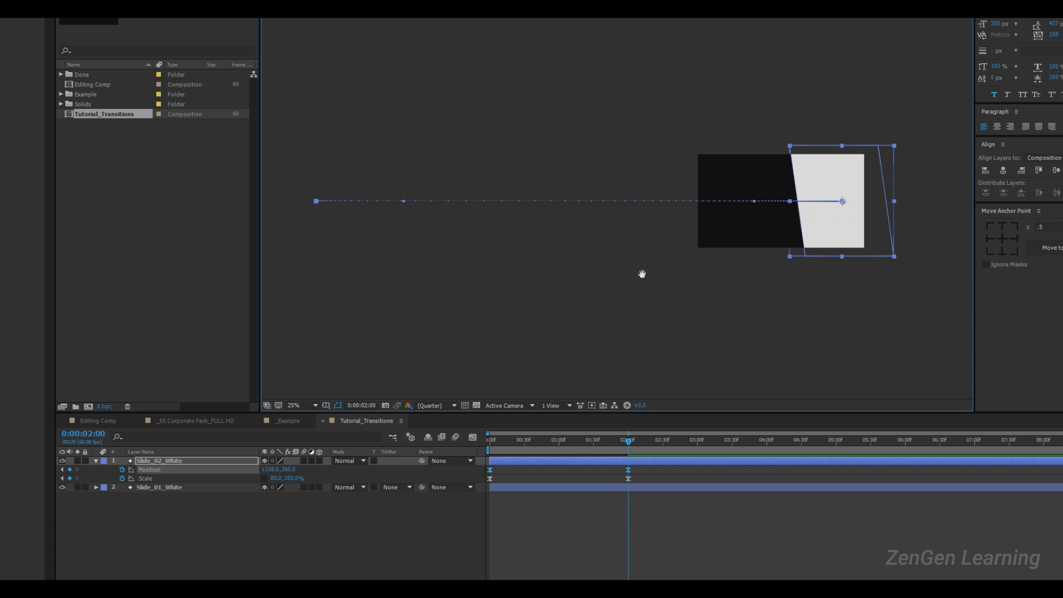
- Try moving Slide_02_White at 0:00:02:00 without selecting its Position keyframes, to about X -256, and undo the move
left_click(589, 462)
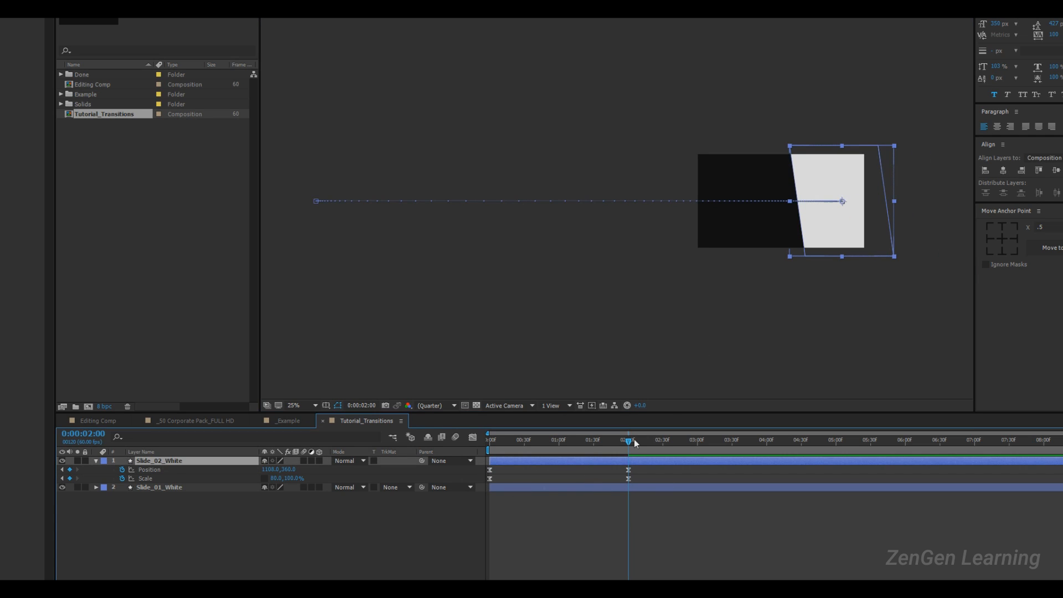
left_click_drag(878, 221, 692, 220)
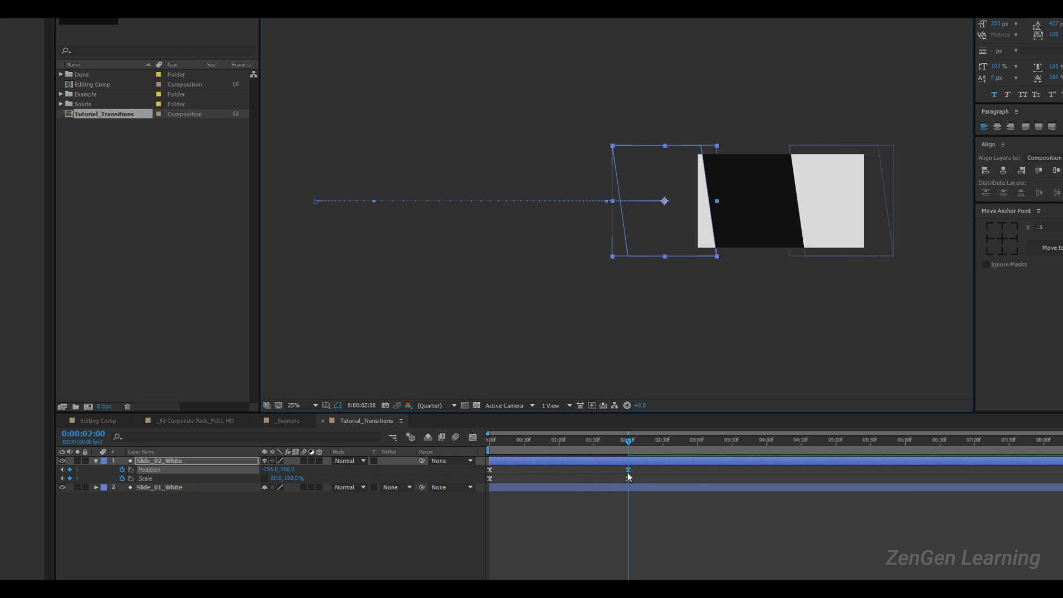
key("ctrl+z")
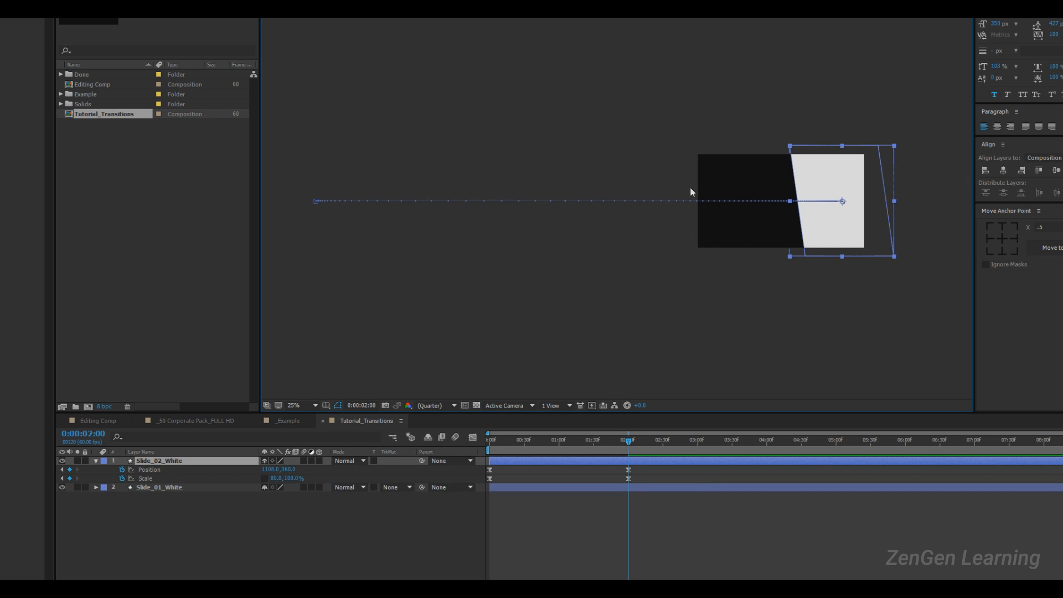
- Move Slide_02_White to about X -124 at 0:00:02:00 with both of its Position keyframes selected
left_click_drag(520, 165, 775, 166)
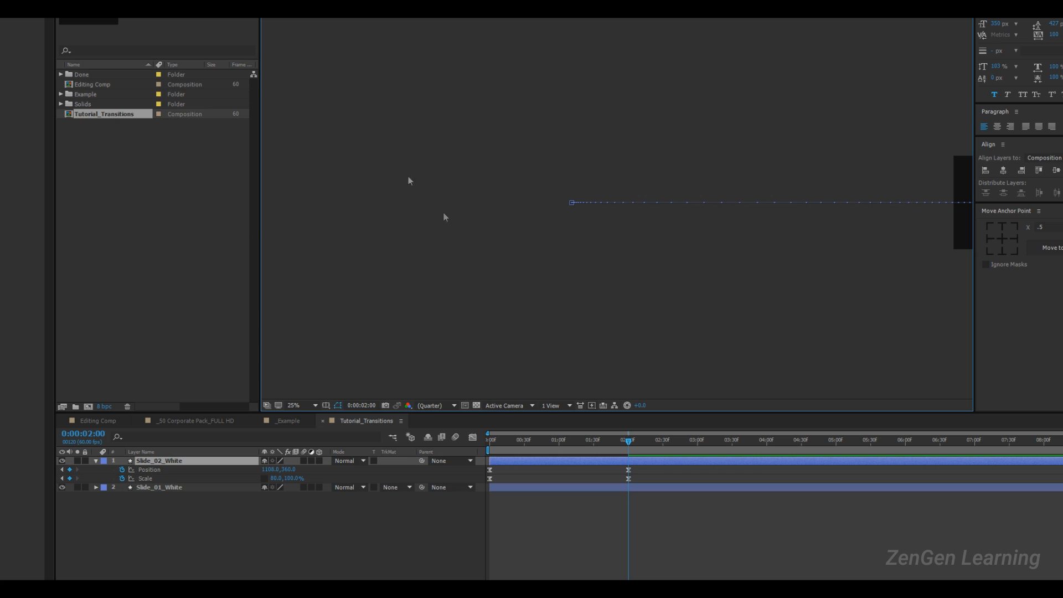
left_click_drag(863, 266, 727, 258)
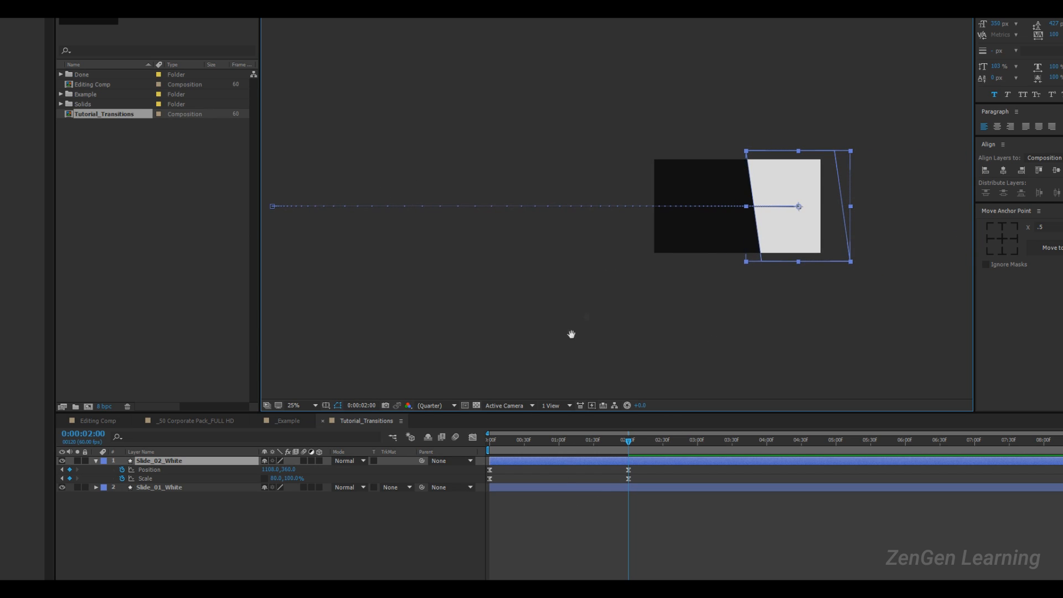
left_click_drag(565, 344, 623, 302)
left_click(158, 470)
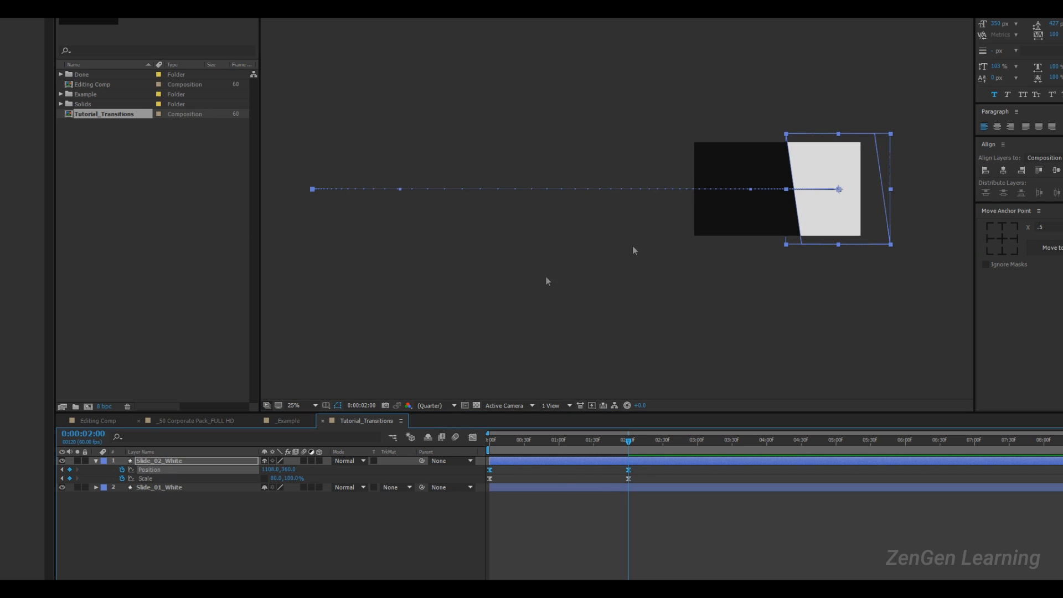
left_click_drag(867, 219, 706, 219)
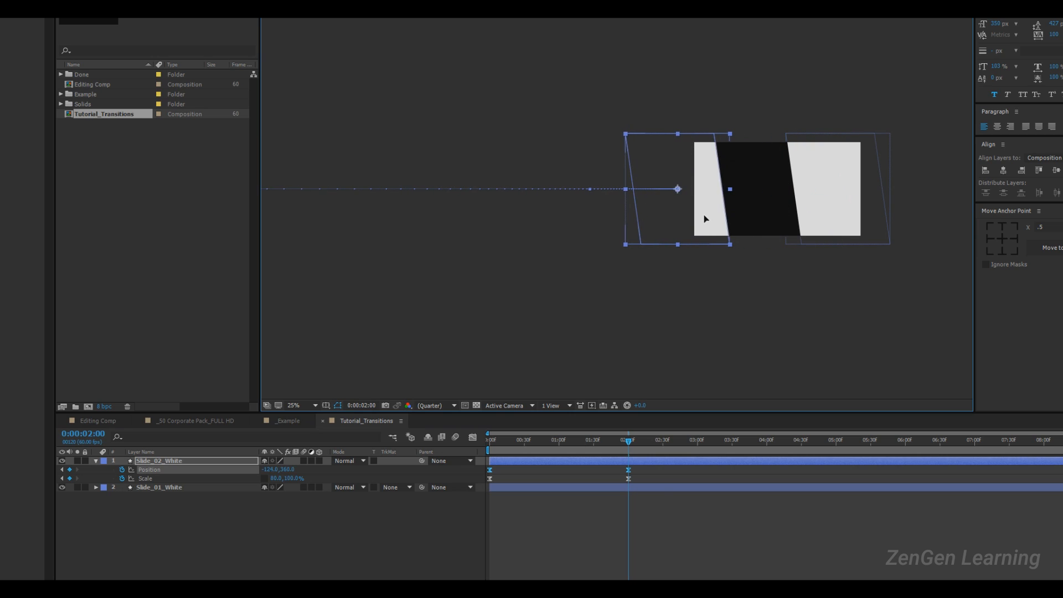
- Fine-tune Slide_02_White's horizontal placement to X -70, keeping both Position keyframes selected
left_click_drag(611, 252, 551, 265)
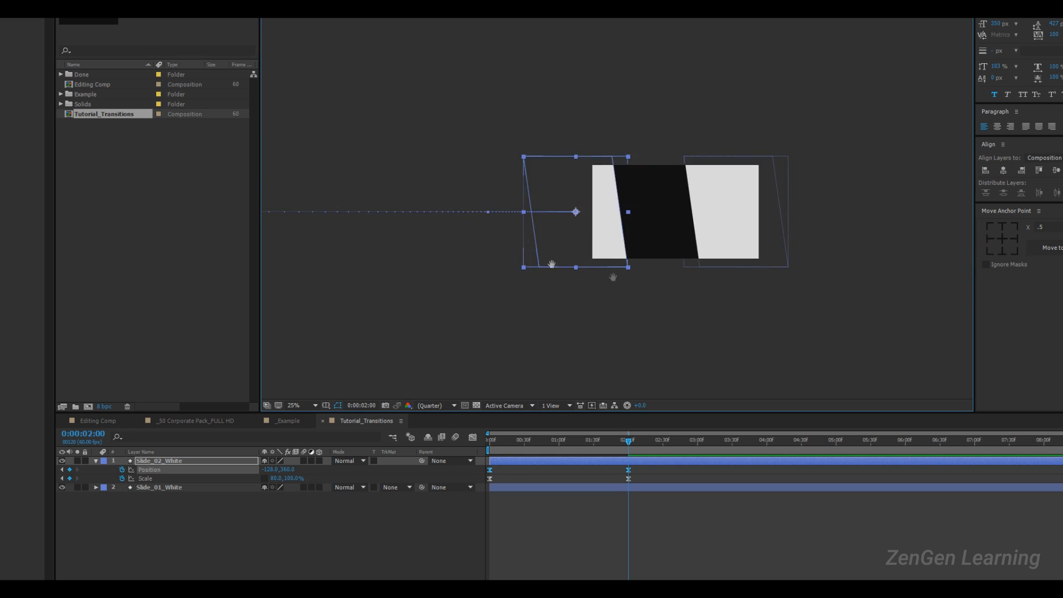
scroll(741, 285, "up", 2)
left_click_drag(757, 289, 668, 272)
scroll(693, 272, "up", 1)
scroll(654, 259, "down", 1)
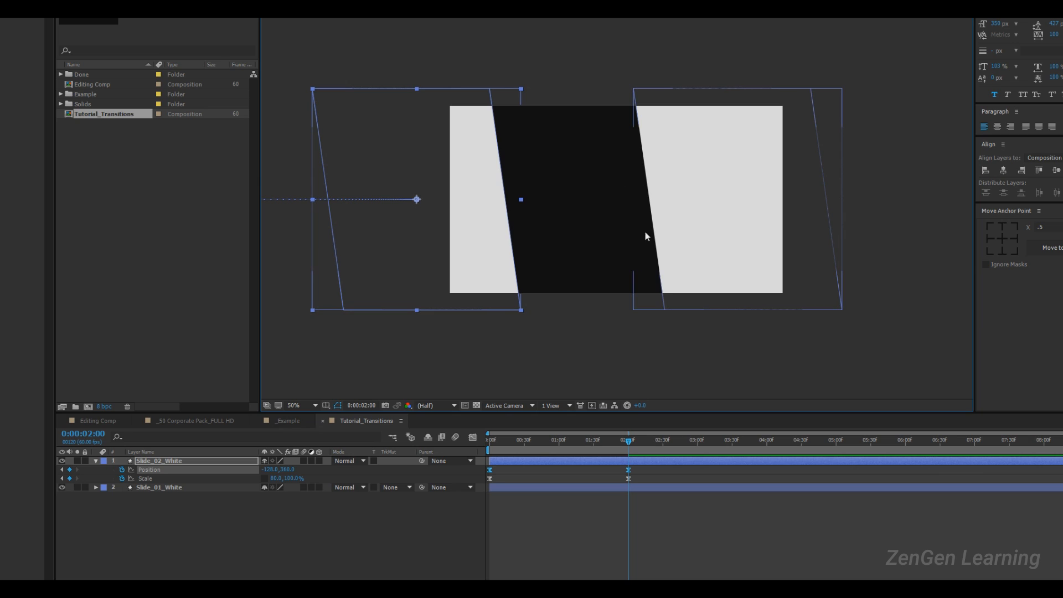
left_click_drag(487, 278, 495, 275)
key("period")
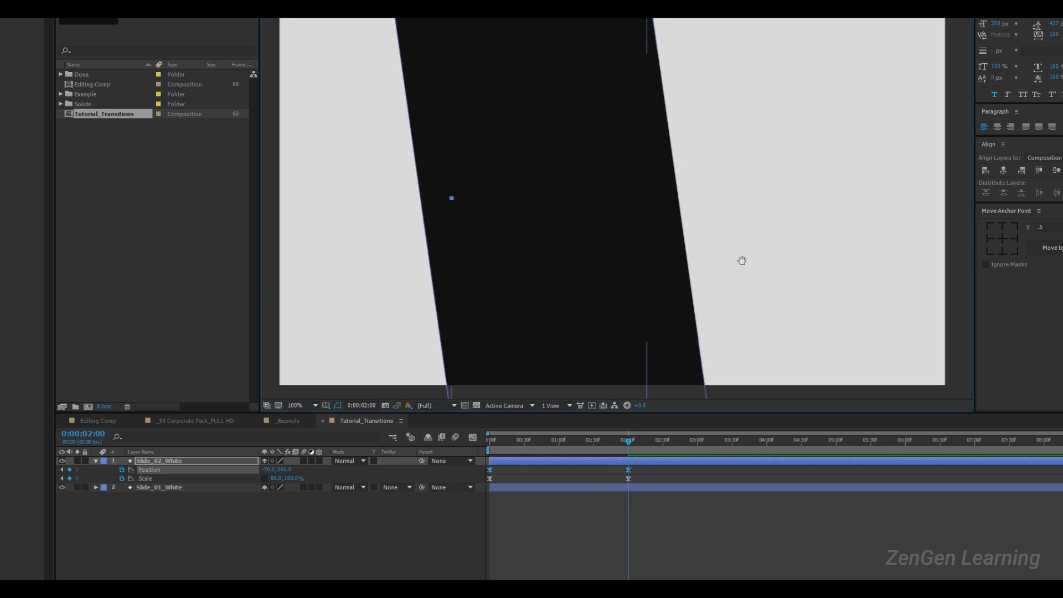
- Collapse the slide's properties and play back the transition of both white slides
left_click(650, 559)
key("u")
key("space")
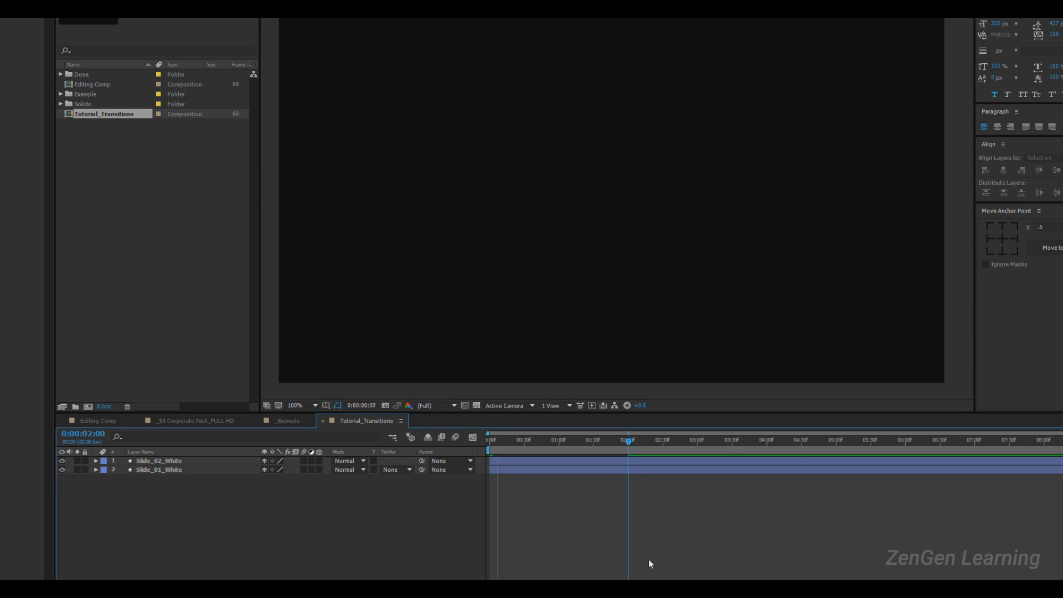
key("space")
key("space")
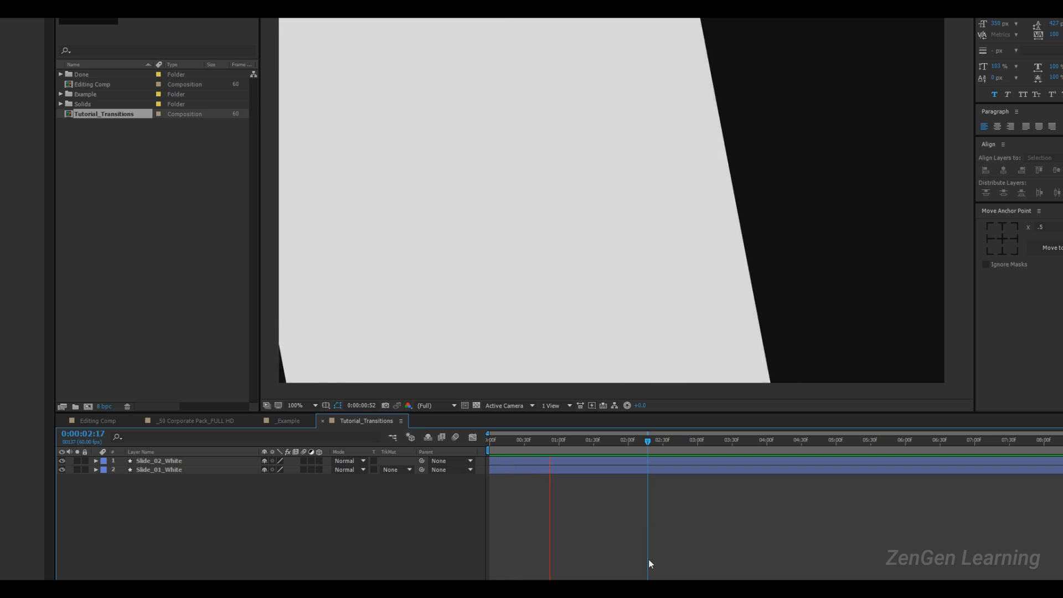
key("space")
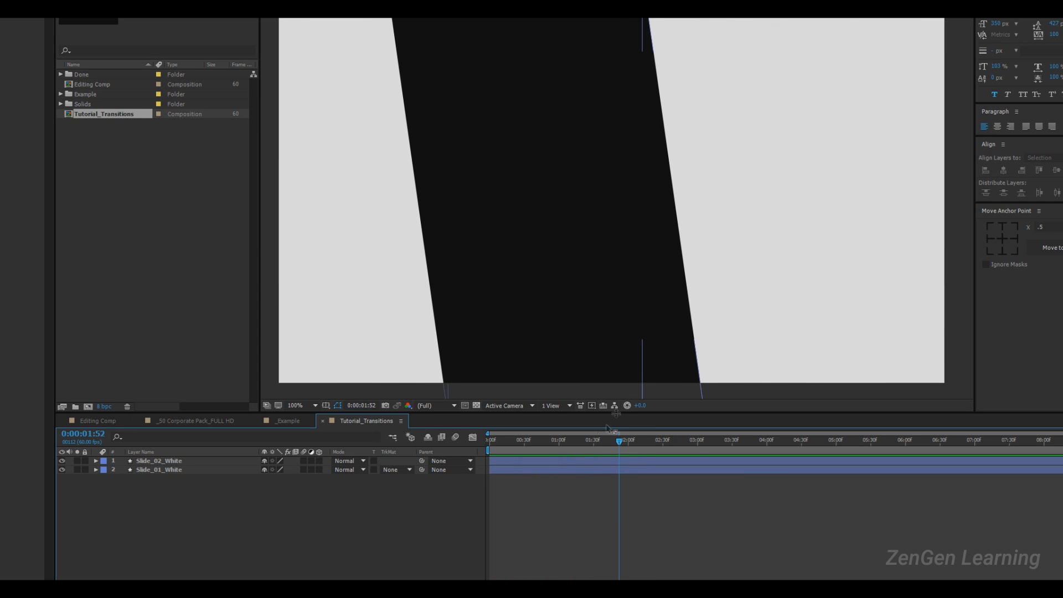
- End the work area at about 0:00:02:01 and preview the shortened range
left_click_drag(636, 437, 630, 441)
key("space")
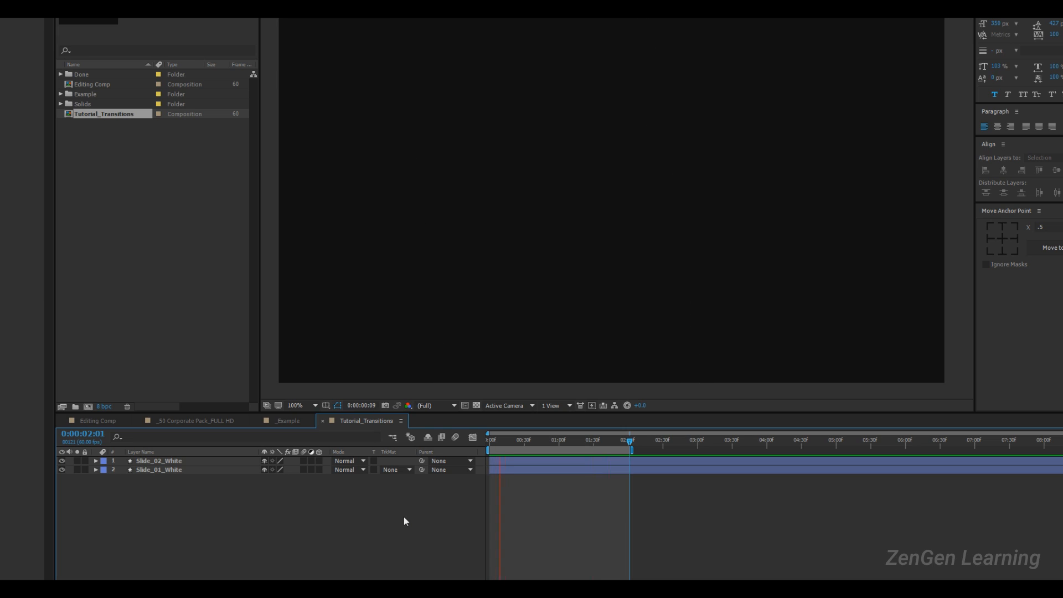
key("space")
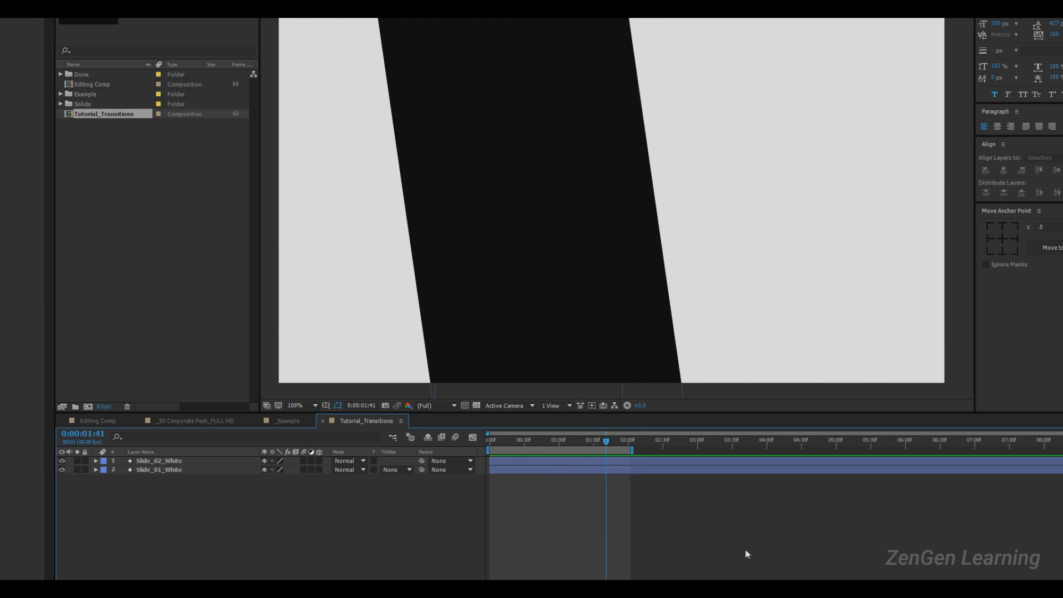
- Save the project at 0:00:02:01 and duplicate Slide_02_White, revealing the copy's keyframed properties
key("shift+Page_Down")
key("shift+Page_Down")
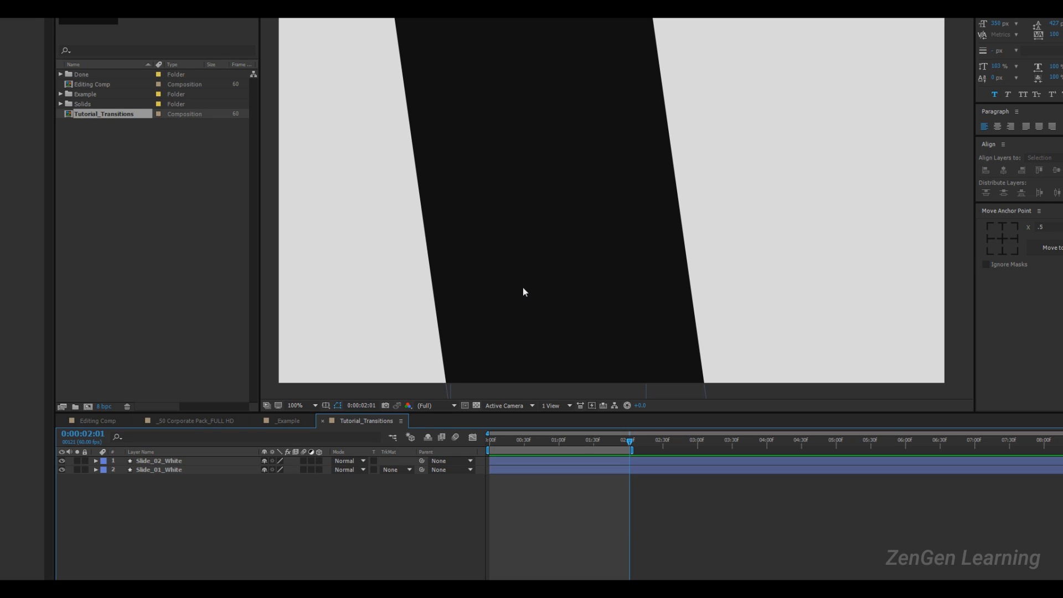
key("ctrl+s")
left_click(172, 462)
key("ctrl+d")
key("u")
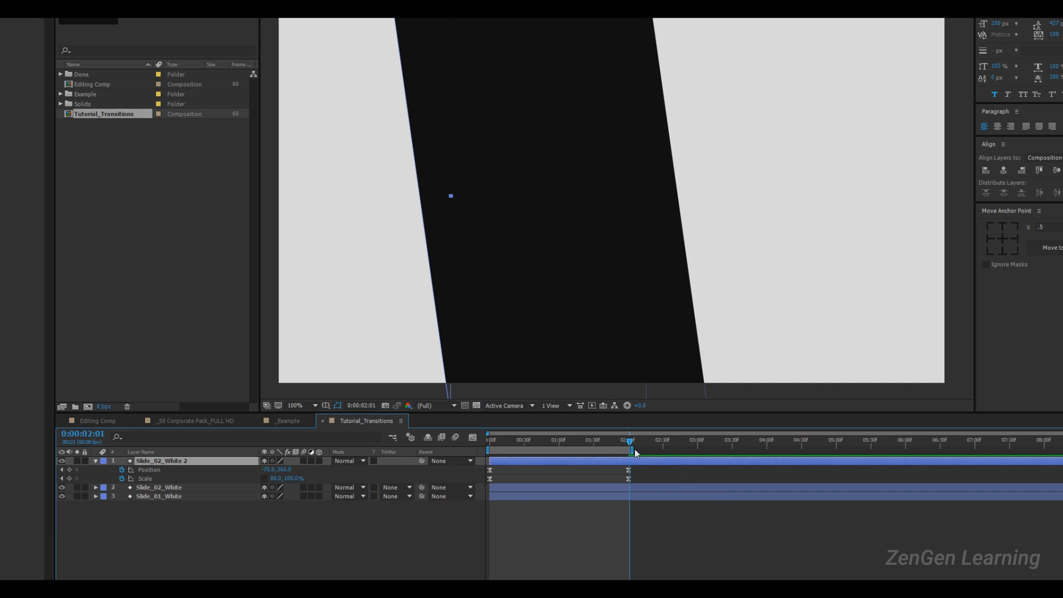
- Extend the work area's end to just past 0:00:04:00 and set the current time to 0:00:02:00
left_click_drag(629, 450, 775, 450)
left_click_drag(632, 446, 629, 445)
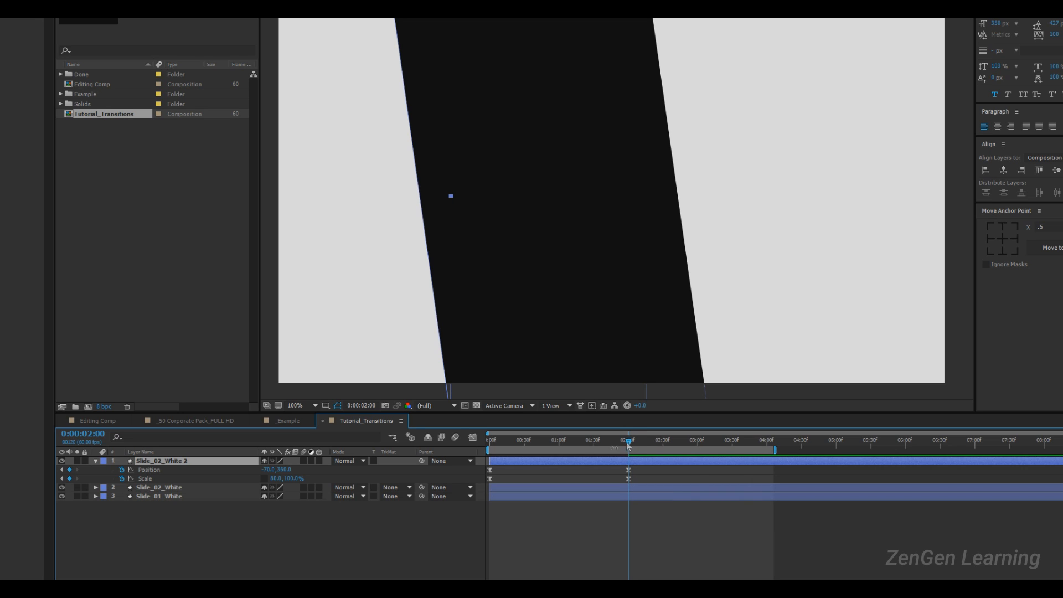
- Rename the duplicated slide layer Slide_03_Dark
right_click(162, 464)
left_click(183, 453)
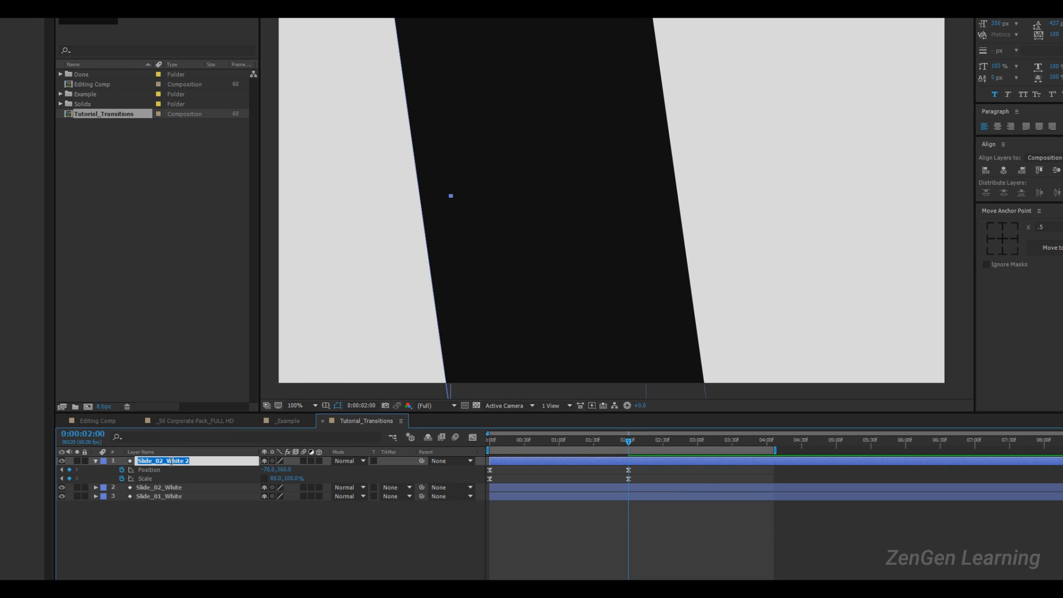
left_click_drag(159, 463, 252, 462)
type("3")
key("Return")
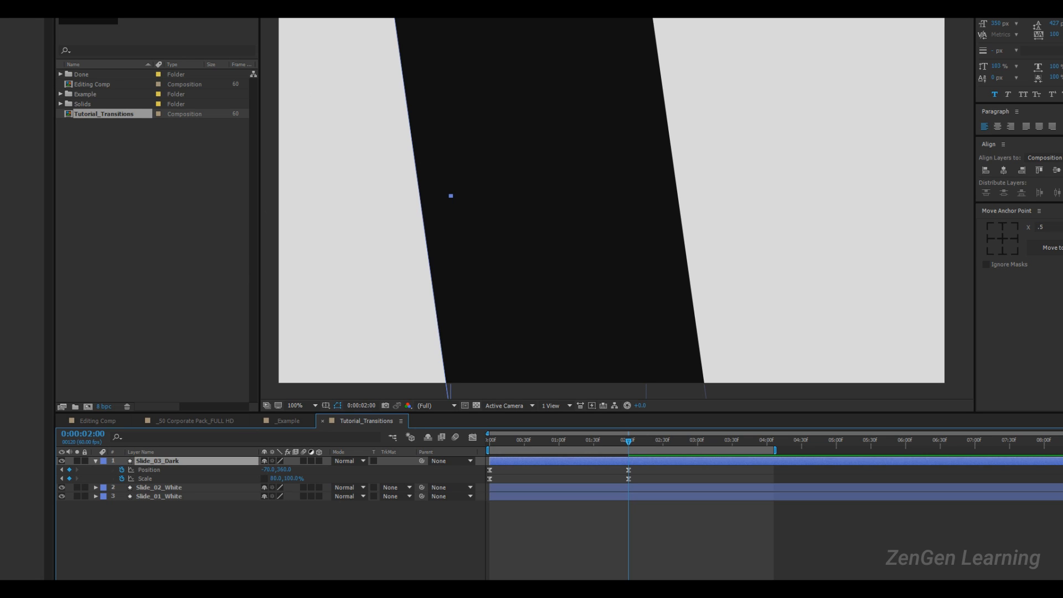
- Change the shape fill color of Slide_03_Dark to dark grey 111111
left_click(308, 3)
left_click_drag(87, 388, 57, 393)
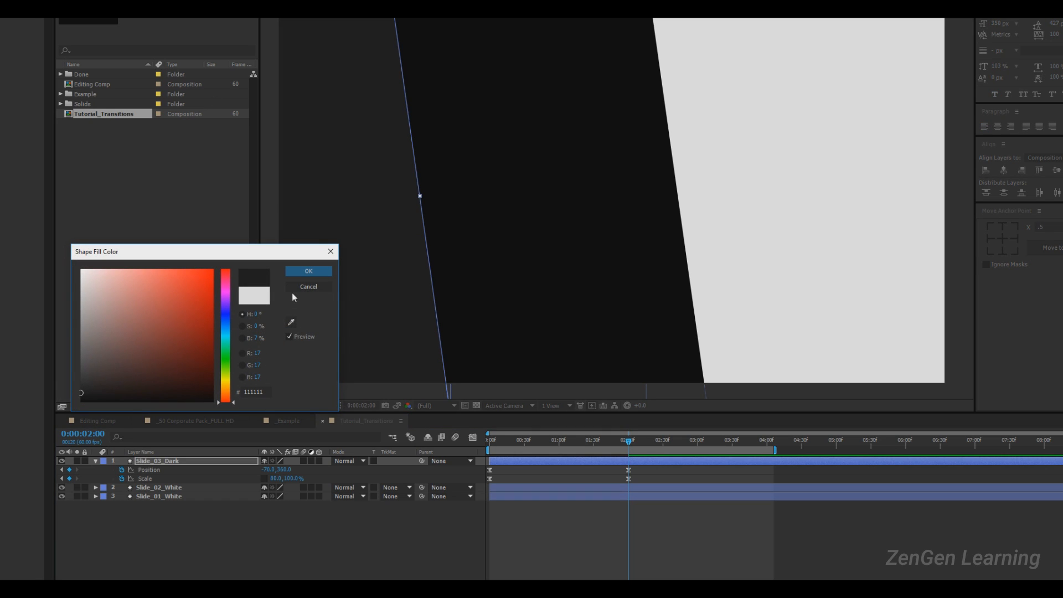
left_click(309, 271)
scroll(531, 278, "down", 4)
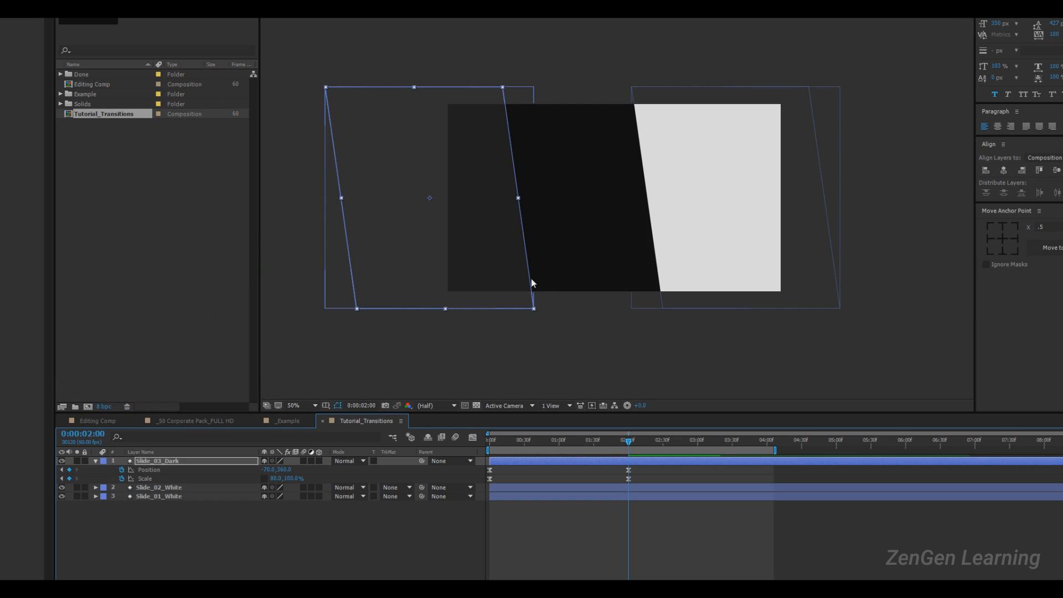
left_click(248, 537)
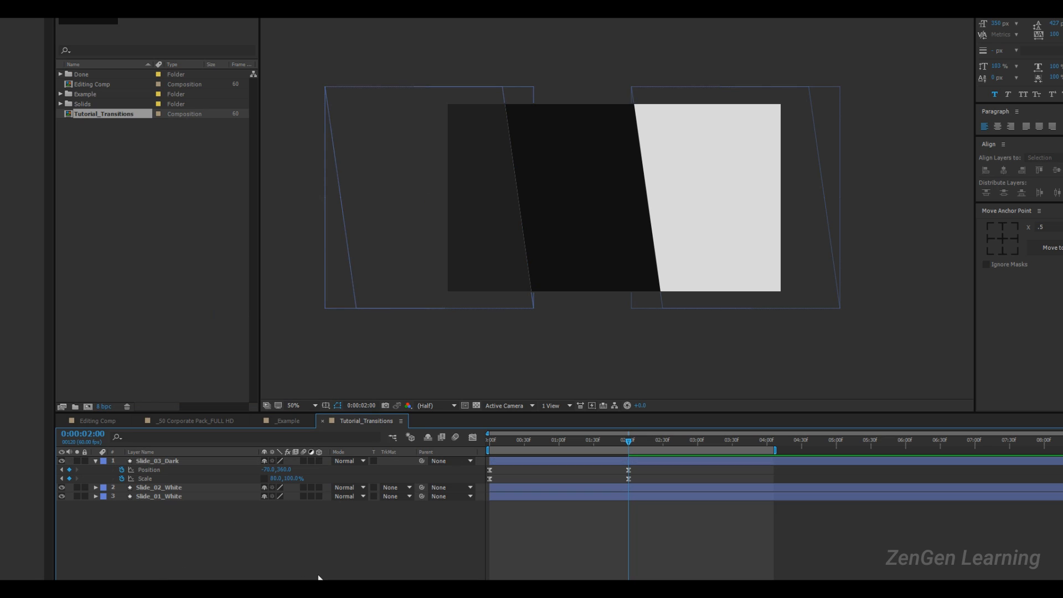
- Move Slide_03_Dark between the white slides to X 505 with both Position keyframes selected
left_click(159, 470)
left_click_drag(449, 260, 594, 258)
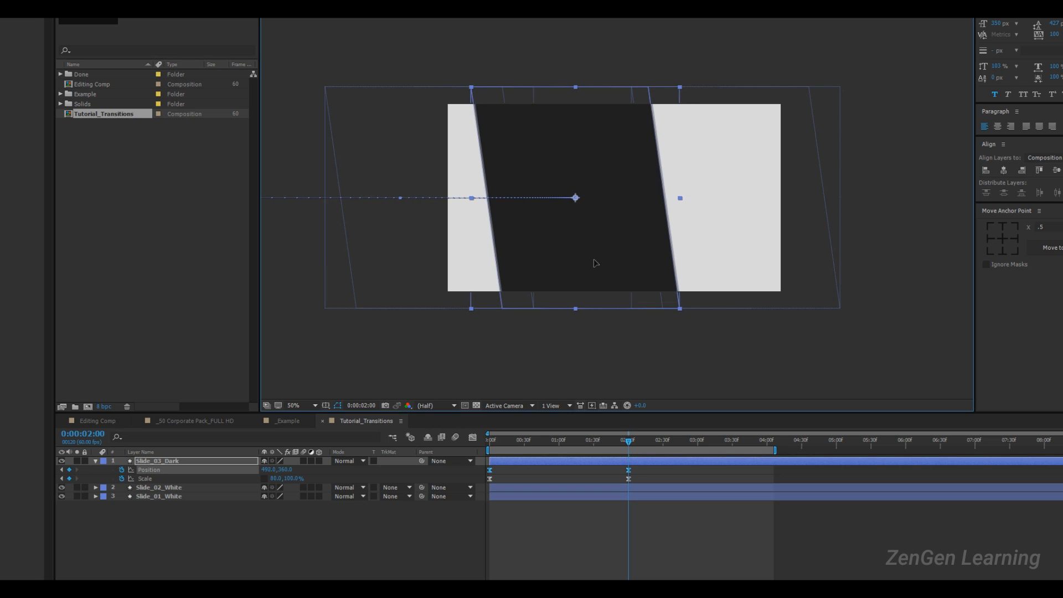
key("period")
key("comma")
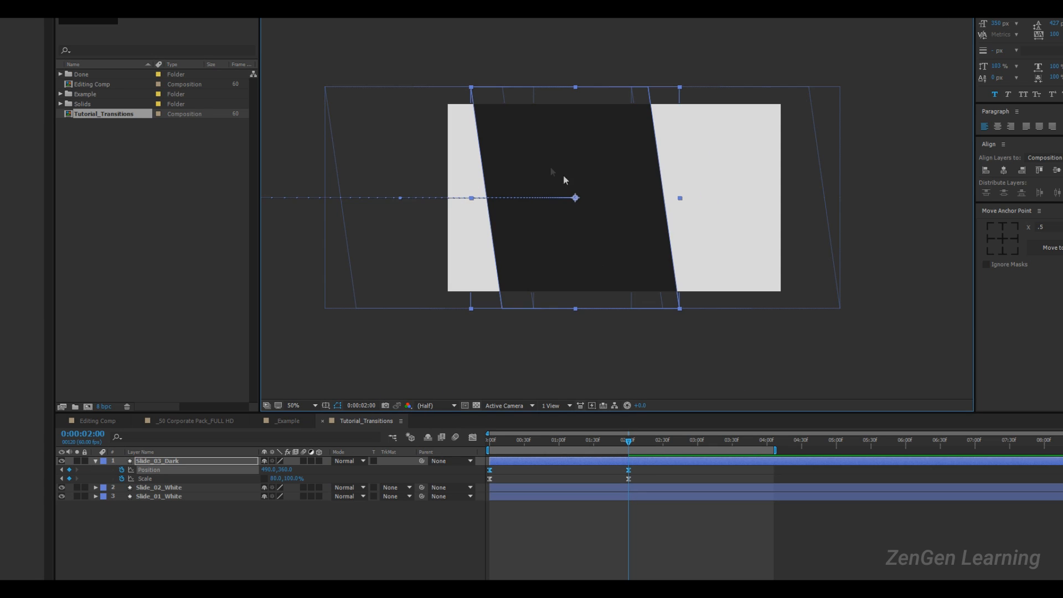
key("shift+Right")
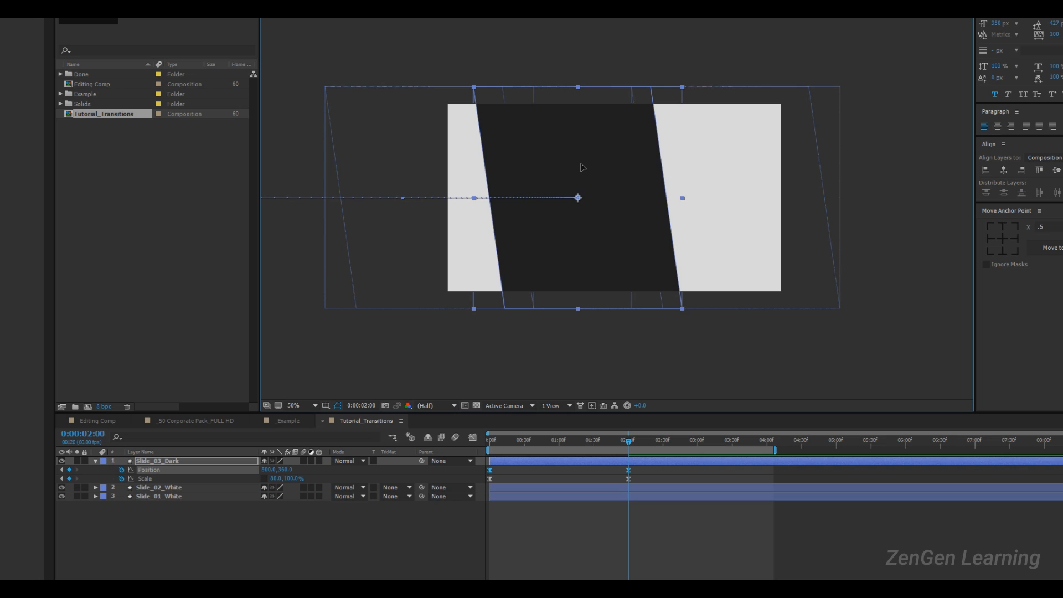
left_click(205, 526)
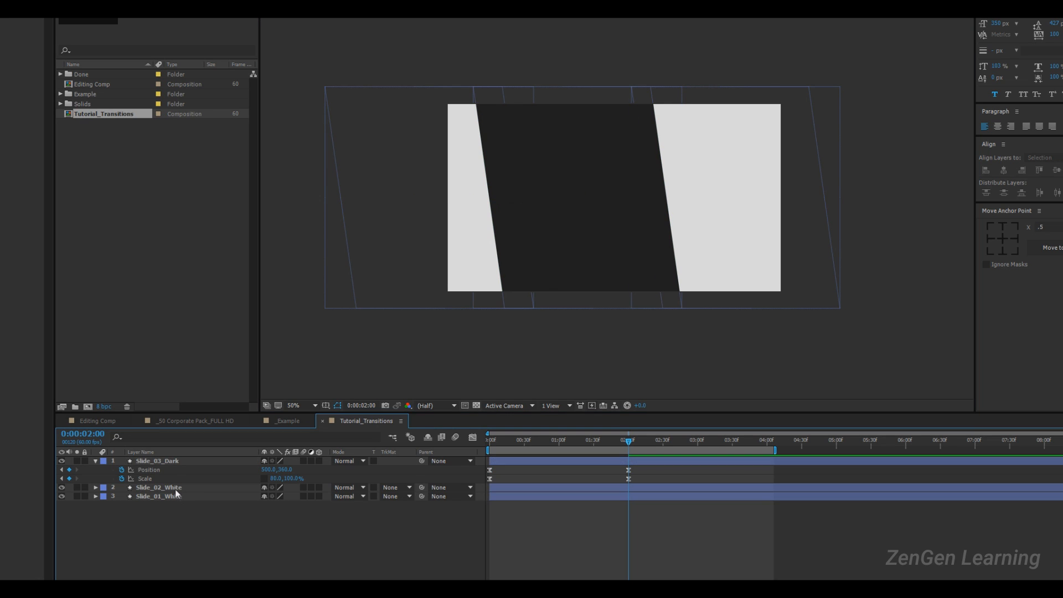
- Try narrowing Slide_03_Dark to a horizontal Scale of 56% at 0:00:02:00
left_click(164, 461)
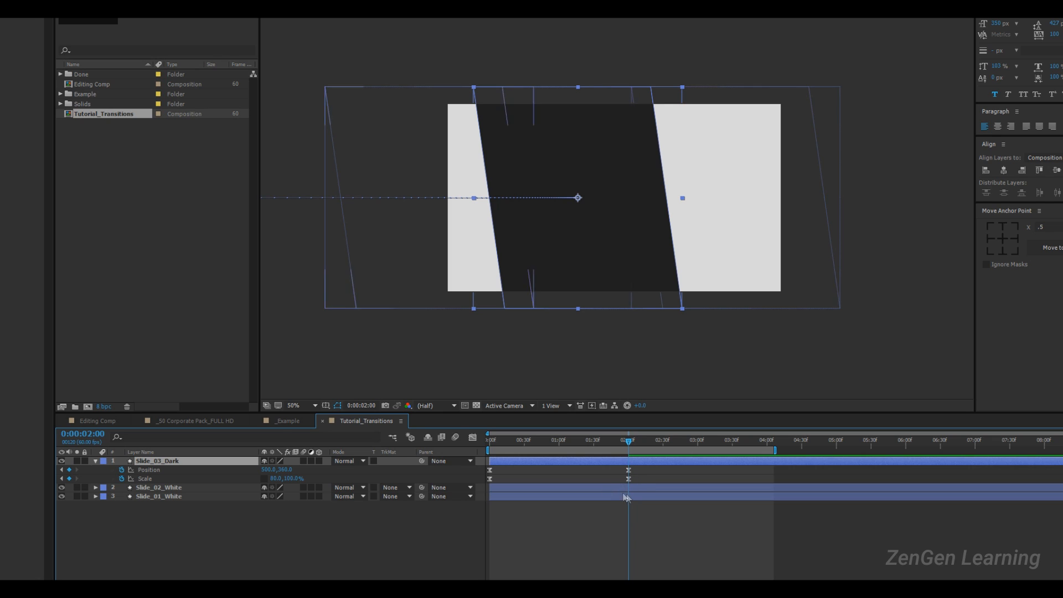
left_click(448, 571)
left_click_drag(275, 478, 262, 481)
key("period")
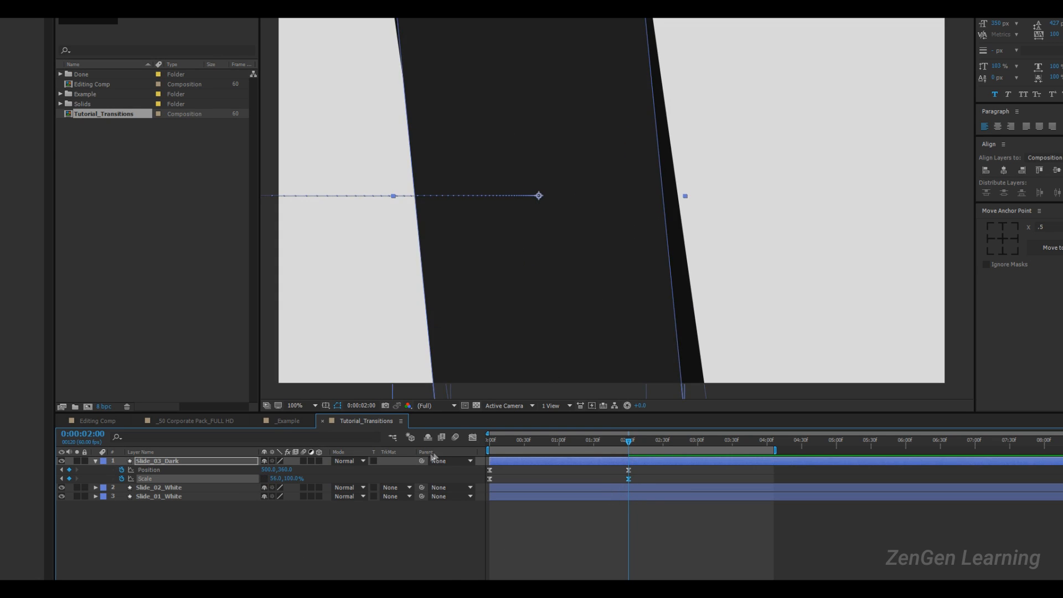
- Show the transparency grid and inspect the gap between Slide_03_Dark and the first white slide
left_click(477, 406)
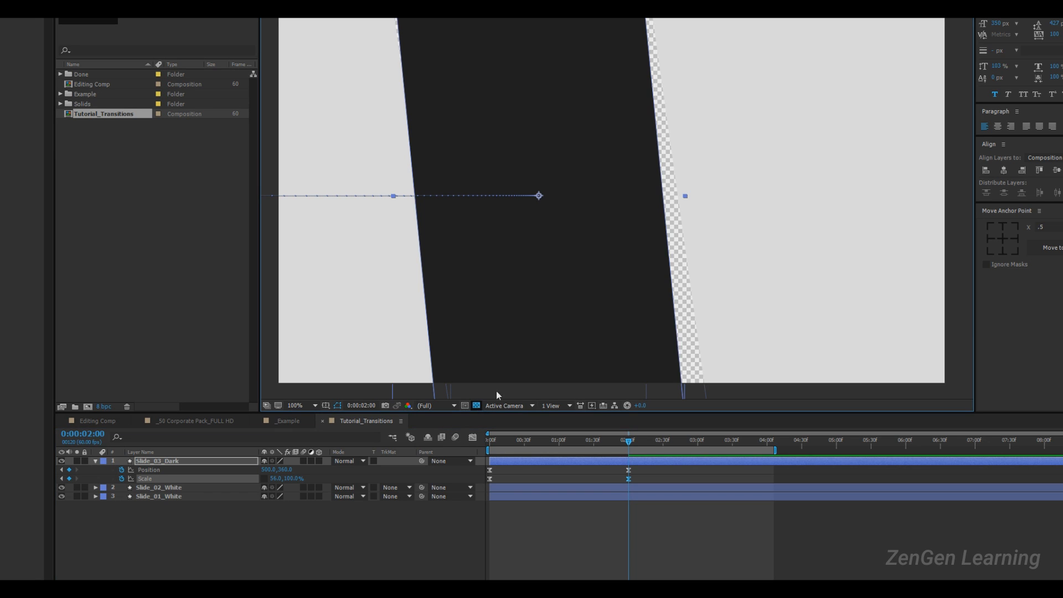
scroll(739, 244, "up", 1)
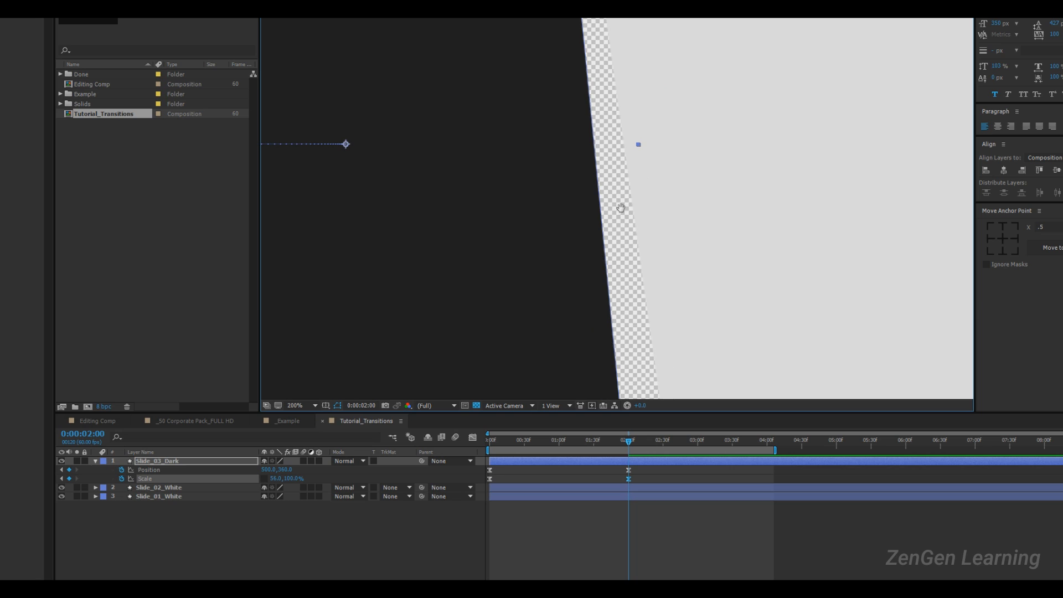
scroll(621, 208, "down", 3)
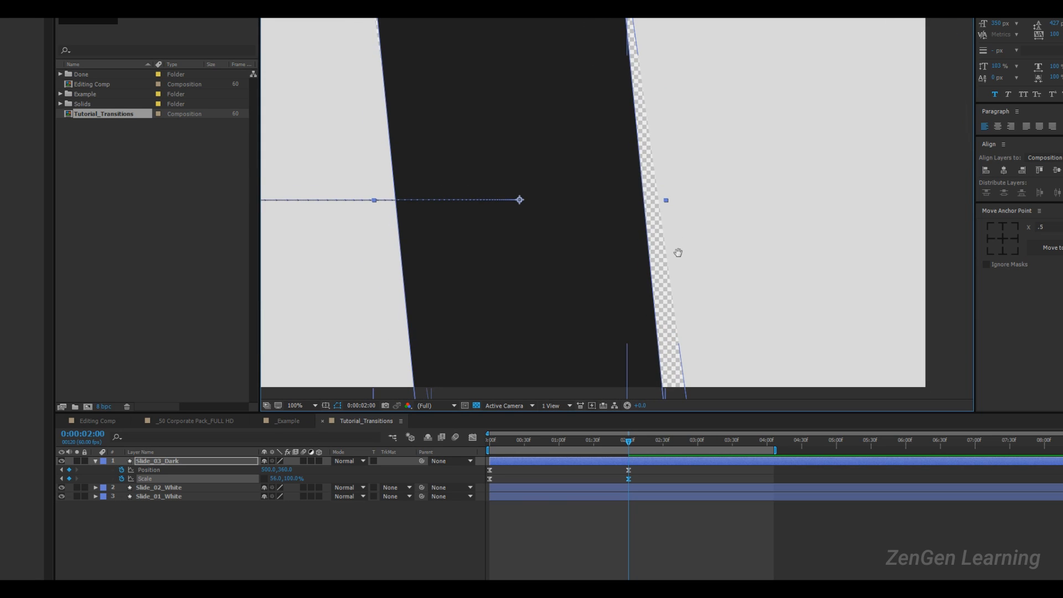
- Undo a trial scale adjustment and set Slide_03_Dark's horizontal Scale to 80% at 0:00:02:00
left_click(292, 534)
left_click_drag(277, 479, 283, 479)
key("ctrl+z")
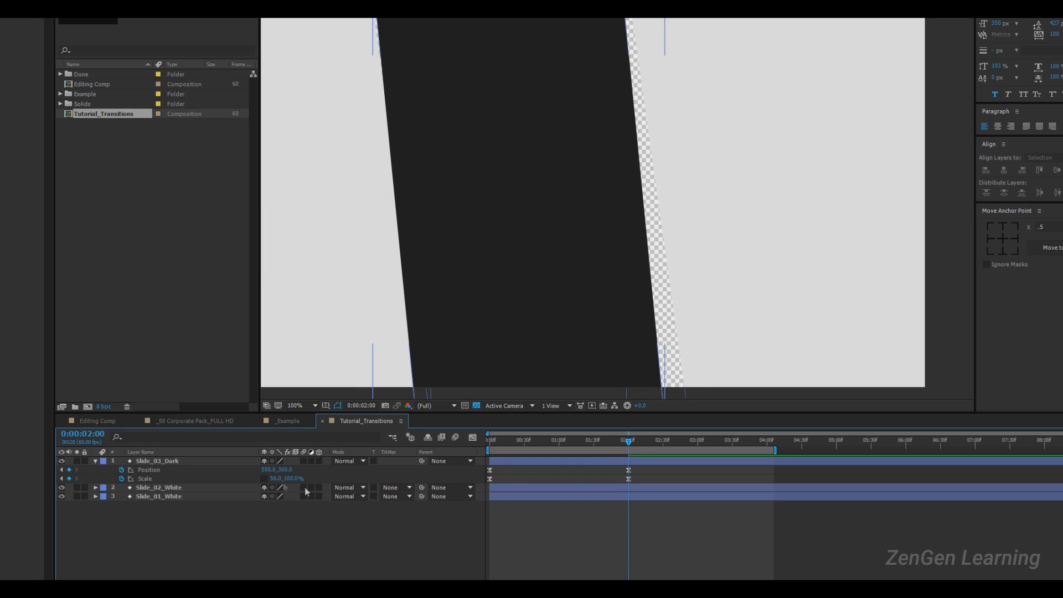
left_click(277, 478)
type("80")
key("Return")
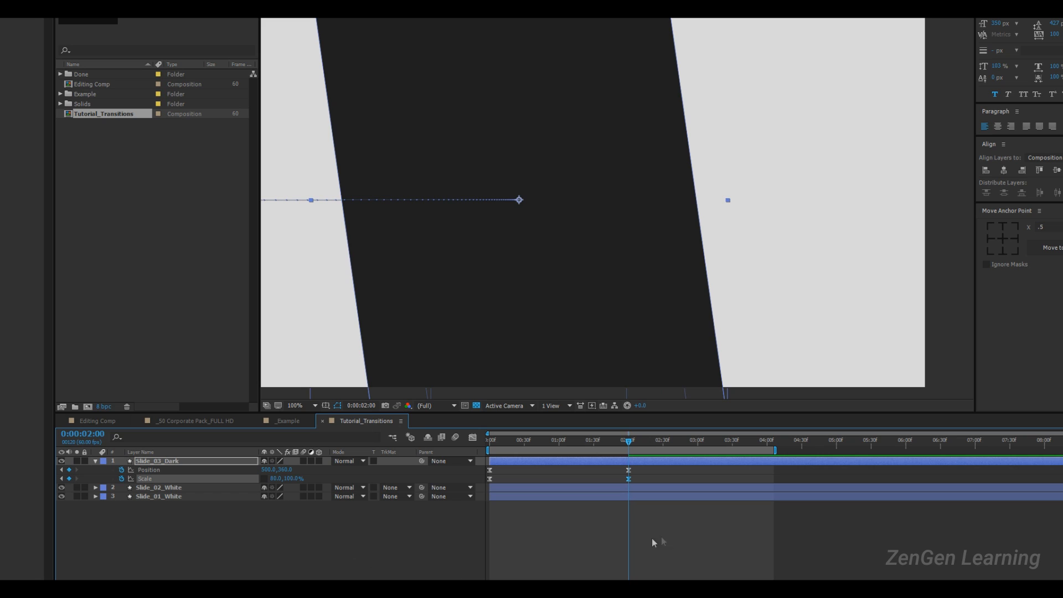
- Adjust the gap-filling width of Slide_03_Dark by setting its horizontal Scale to 70% at 0:00:02:00
left_click(277, 479)
key("Down")
key("Down")
key("Down")
key("Down")
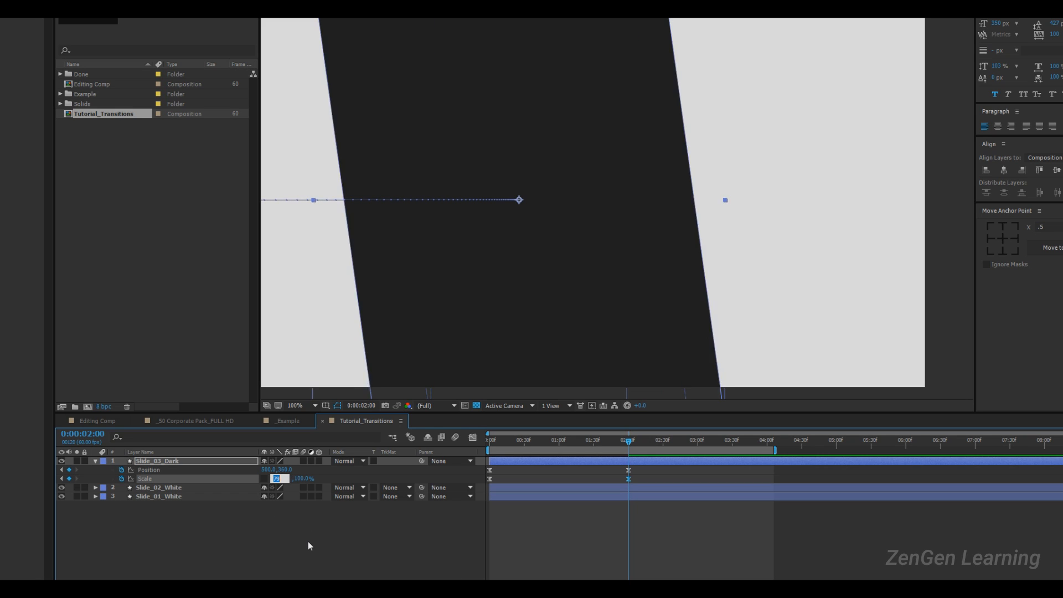
key("Down")
key("Down")
key("Down")
key("Down")
key("Down")
key("Down")
key("Down")
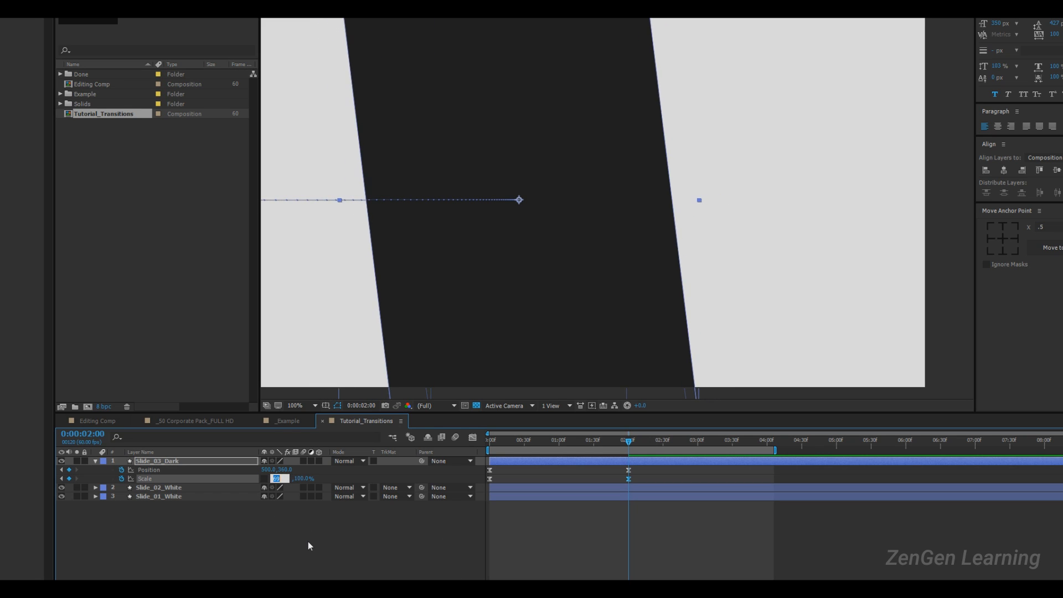
key("Down")
key("Down")
key("Down")
key("Down")
key("Down")
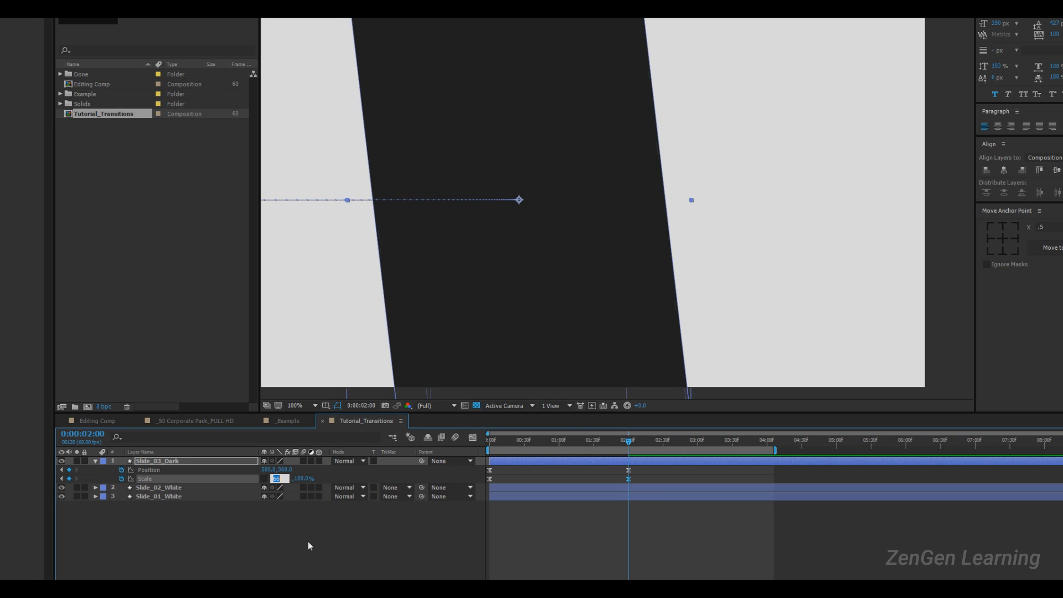
key("Down")
key("Down")
key("Down")
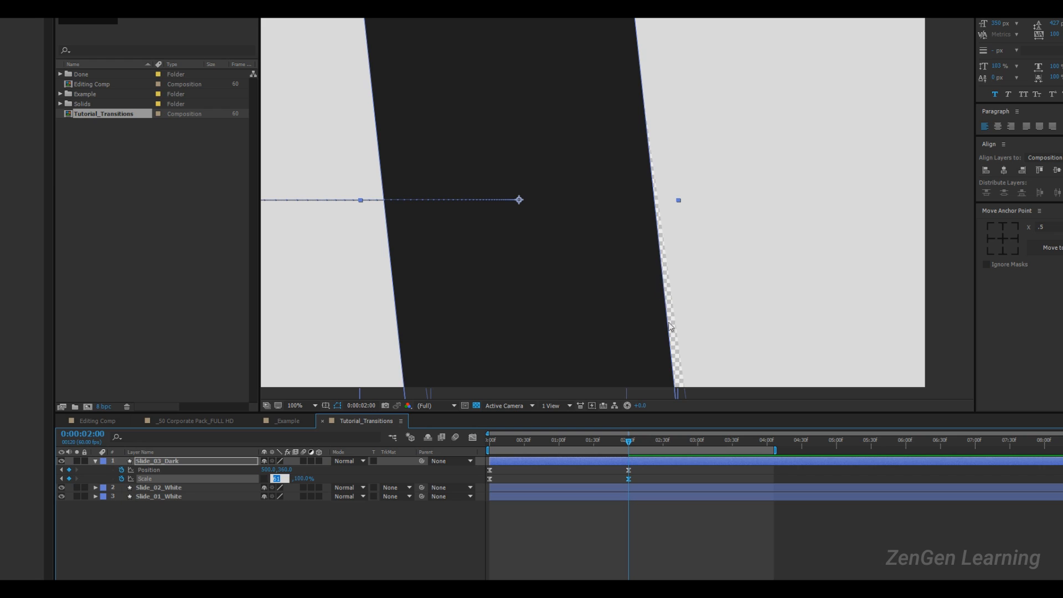
key("Up")
key("Up")
key("Up")
key("Up")
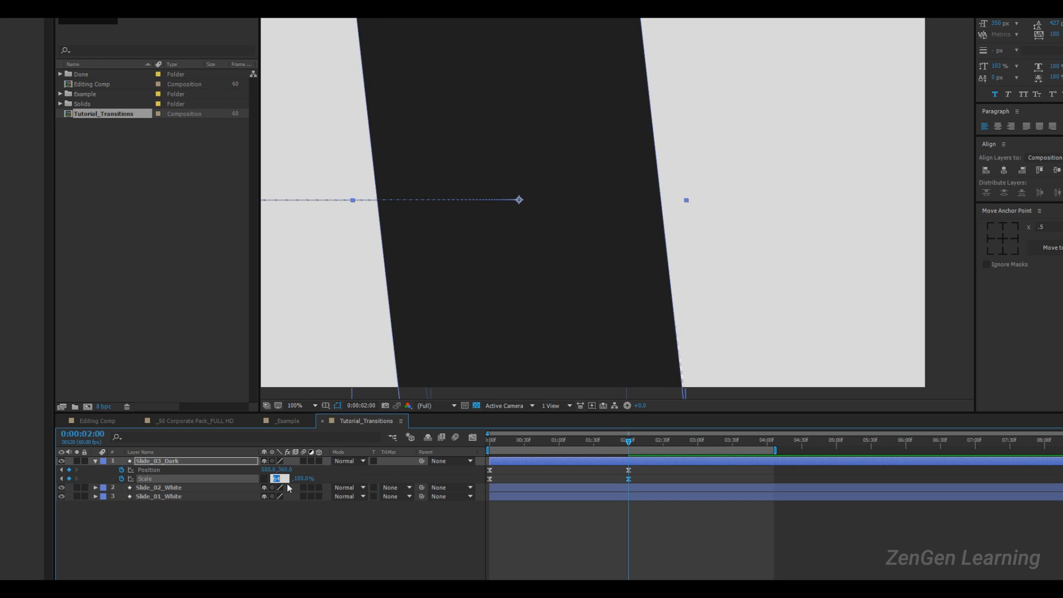
key("Up")
key("Up")
key("Up")
key("Up")
key("Up")
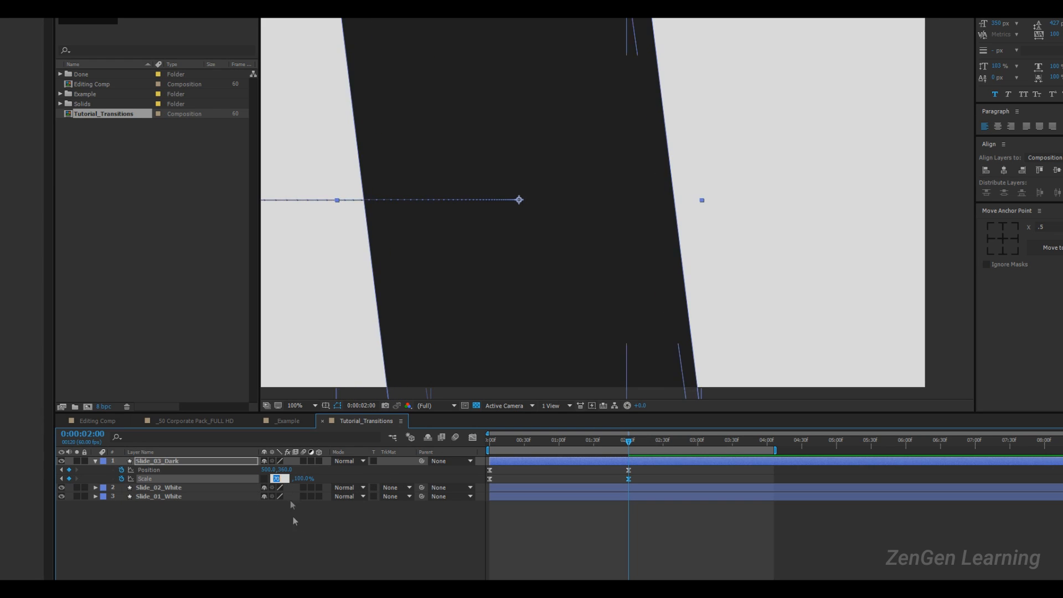
left_click(290, 501)
- Preview the slide transition and collapse the keyframed properties of Slide_03_Dark, leaving that layer selected
scroll(722, 230, "down", 1)
scroll(722, 231, "up", 1)
left_click_drag(739, 221, 760, 210)
key("space")
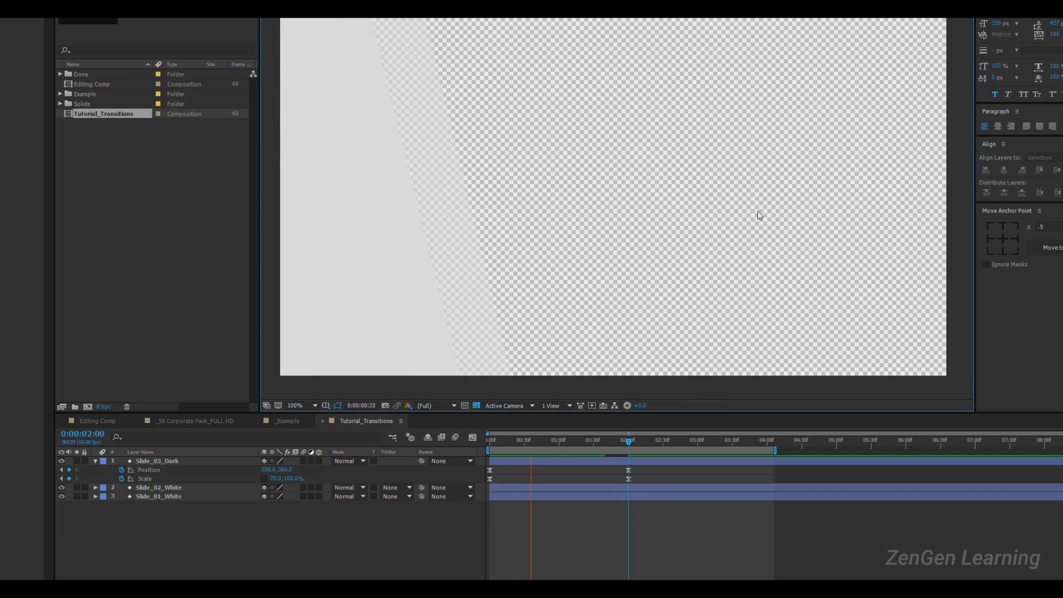
key("space")
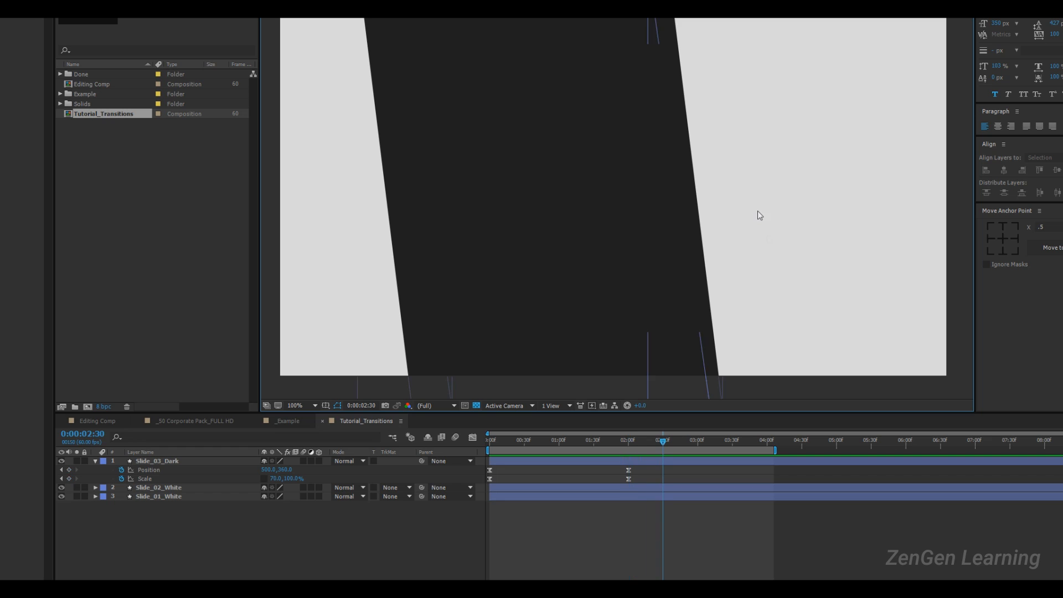
left_click_drag(637, 441, 618, 440)
key("space")
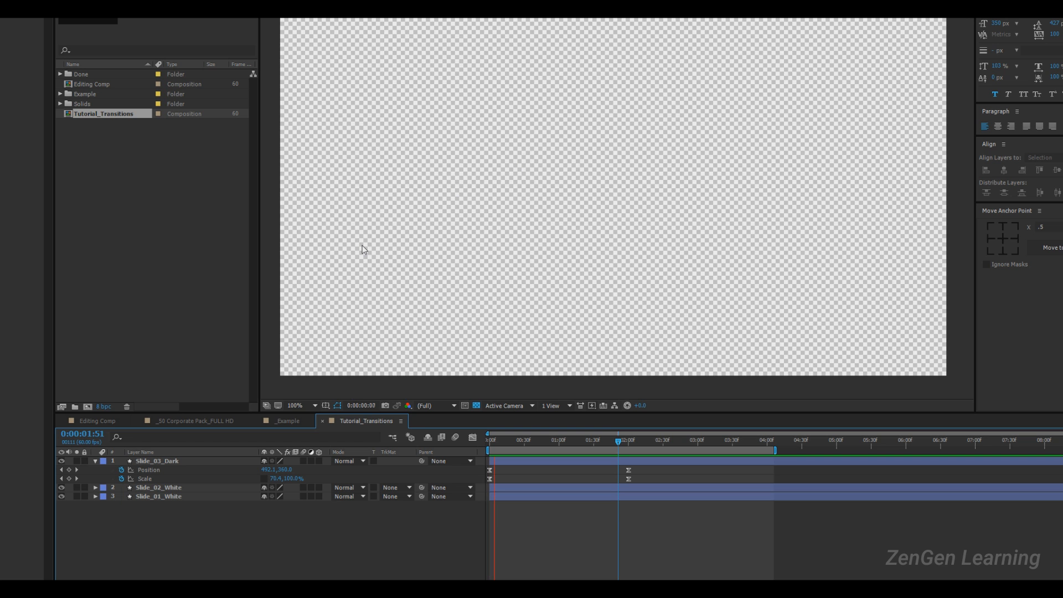
key("space")
key("u")
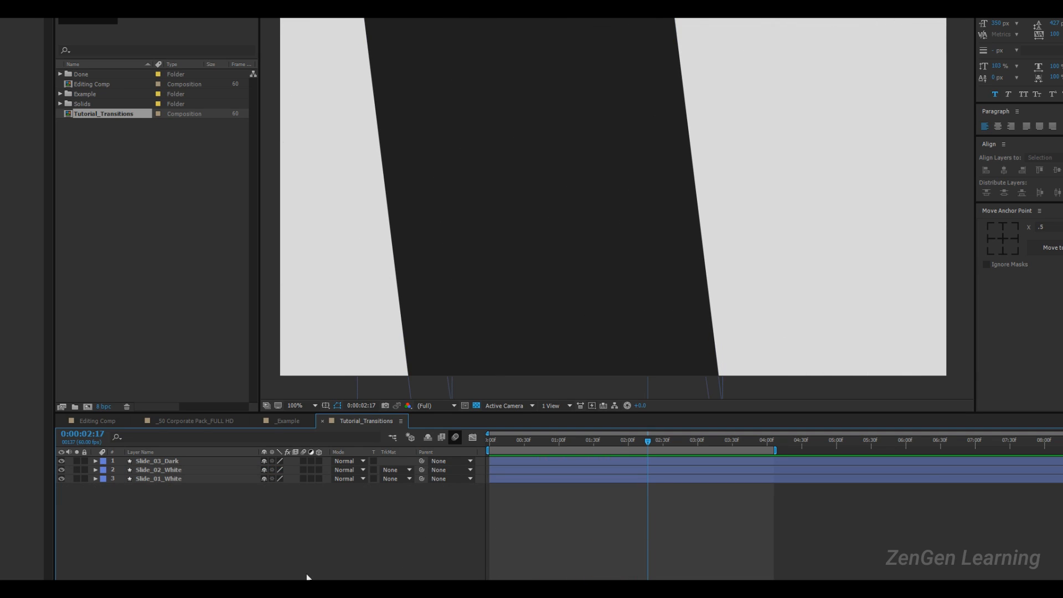
left_click(176, 462)
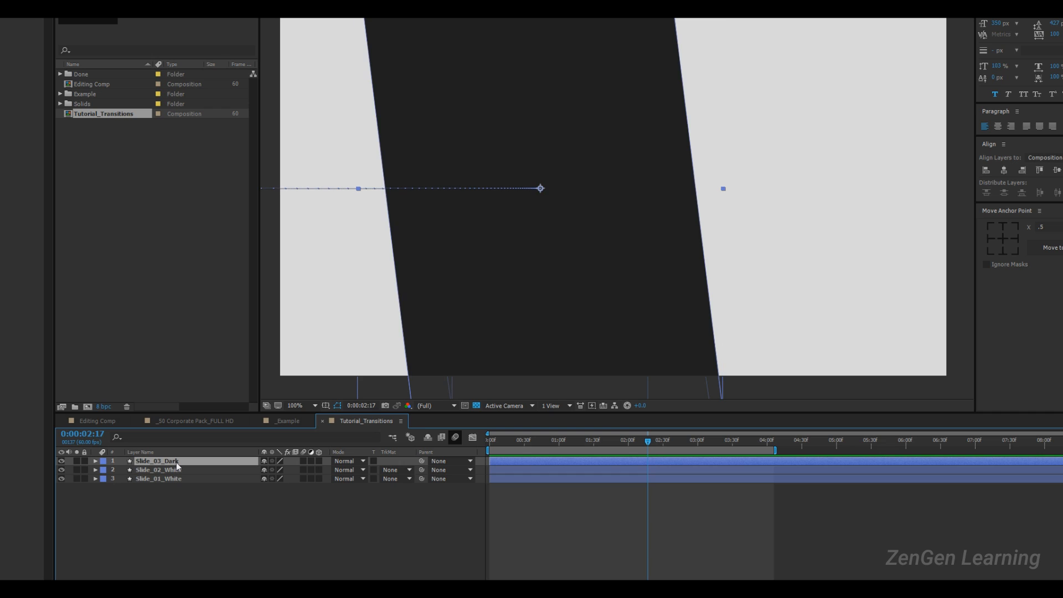
- Create a new portrait composition, 720 px high and narrower than 1280 px, and rename it Logo Holder
left_click(175, 289)
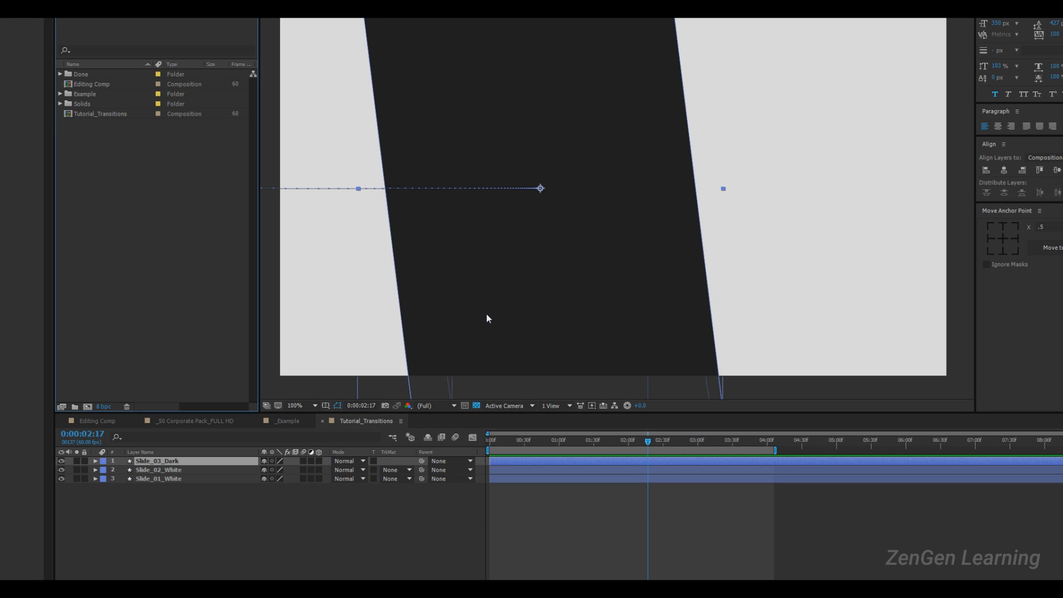
right_click(78, 198)
left_click(130, 203)
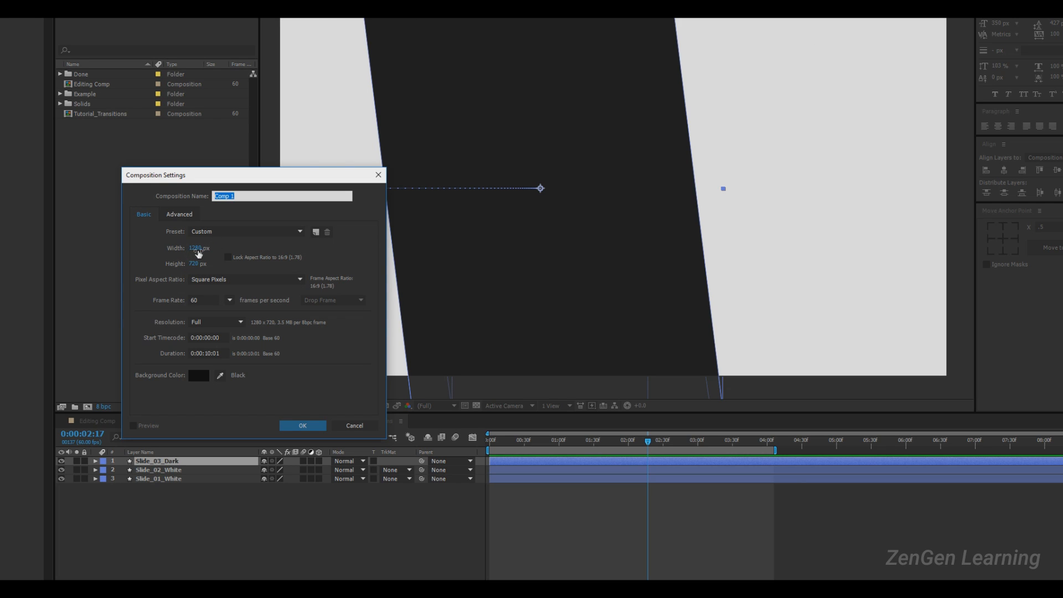
left_click(198, 249)
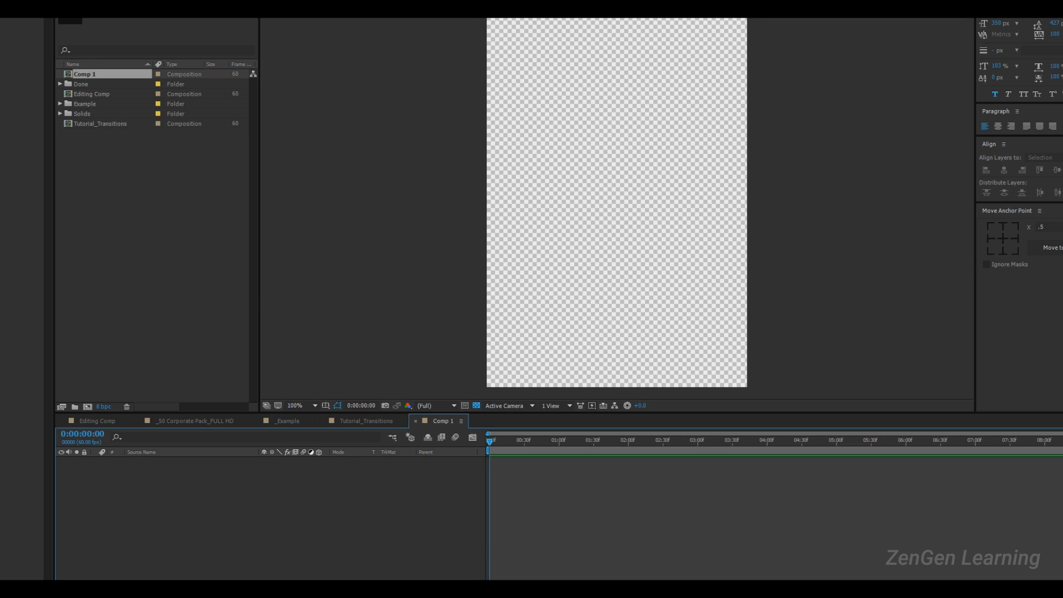
right_click(100, 74)
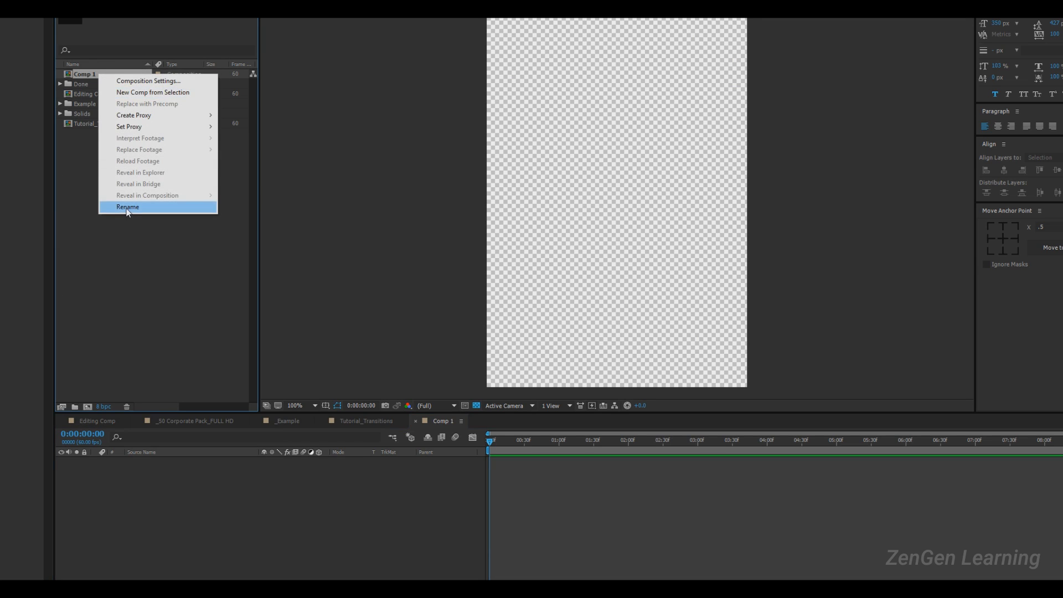
left_click(123, 206)
type("Loho Holder")
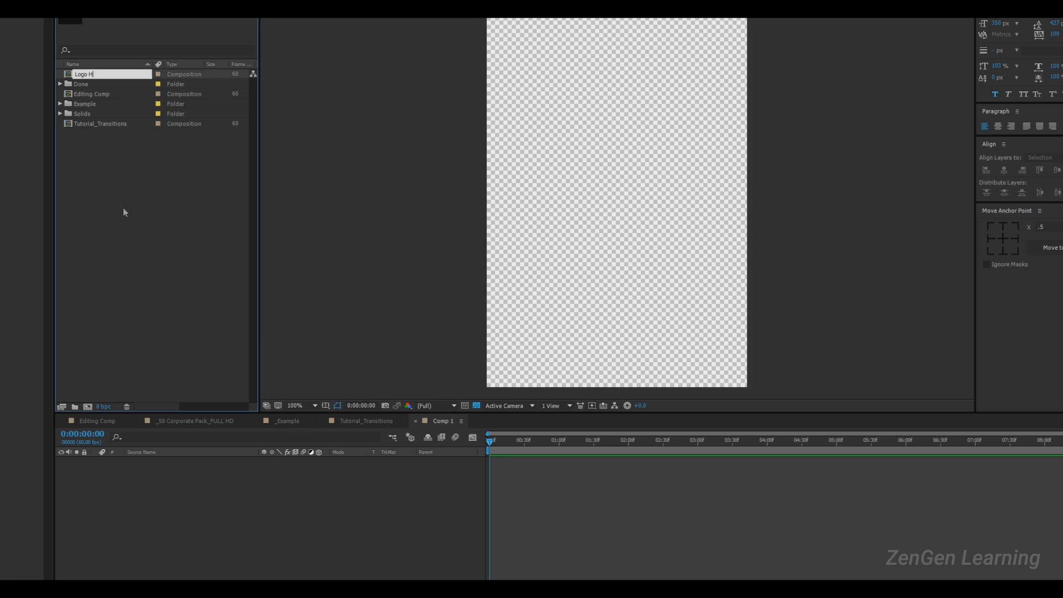
key("Return")
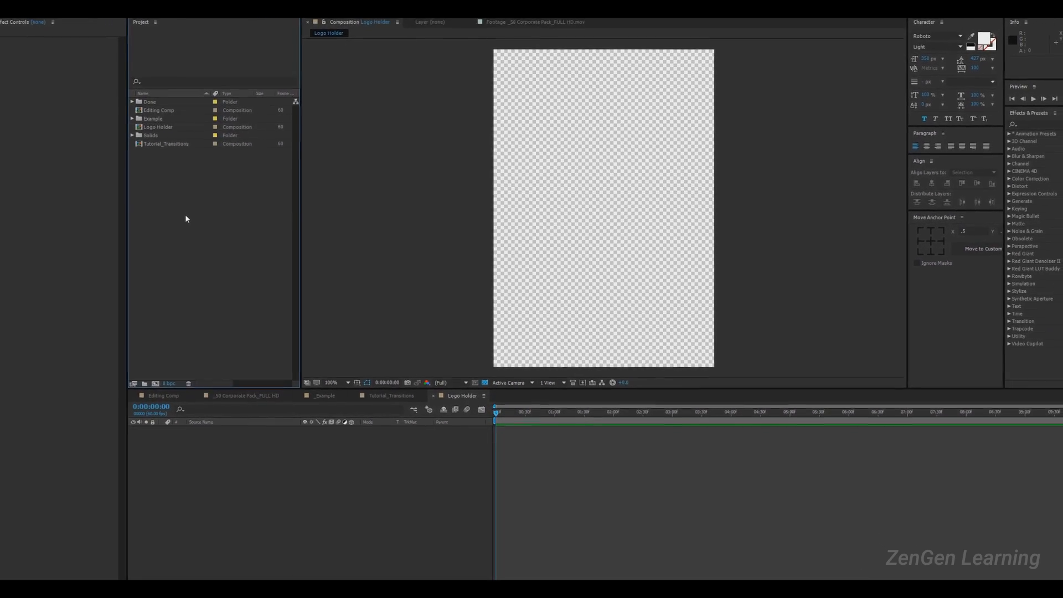
- Import SamsTECH_01 as footage from the Logos TO USE folder on My Passport and add it to Logo Holder
right_click(185, 218)
left_click(210, 260)
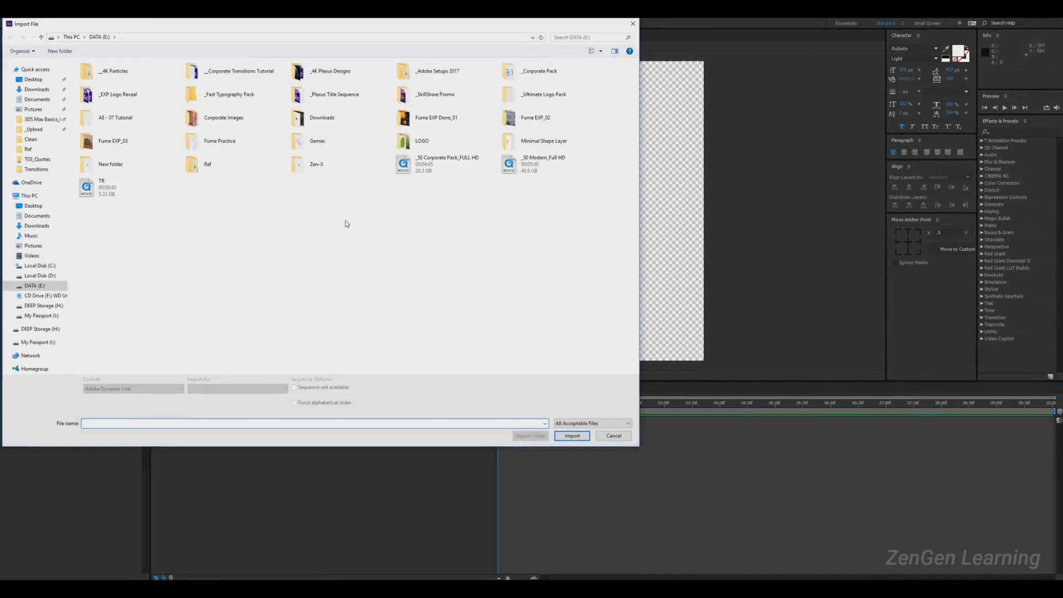
double_click(422, 140)
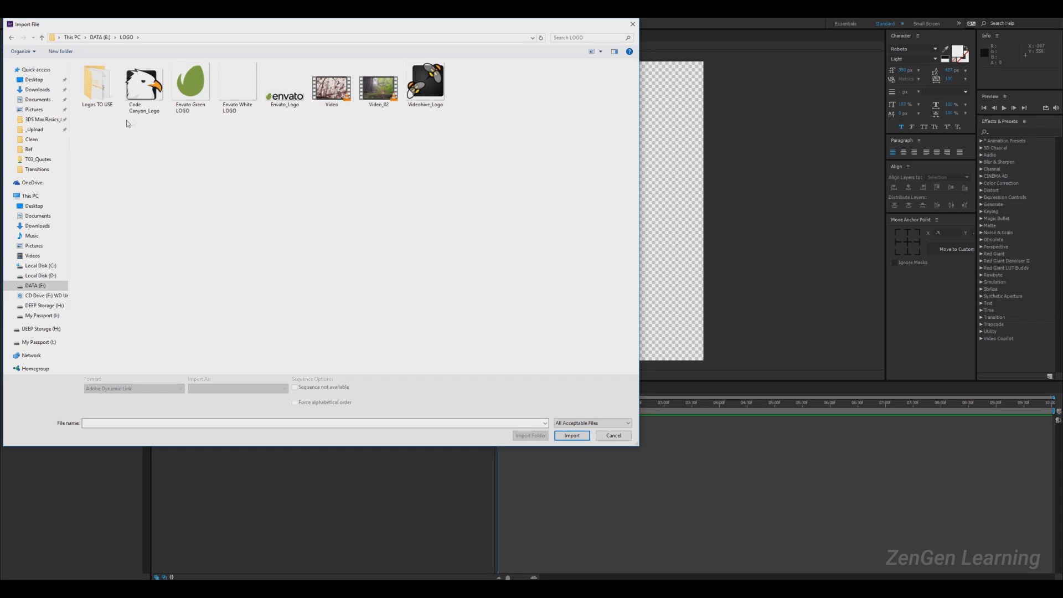
left_click(63, 330)
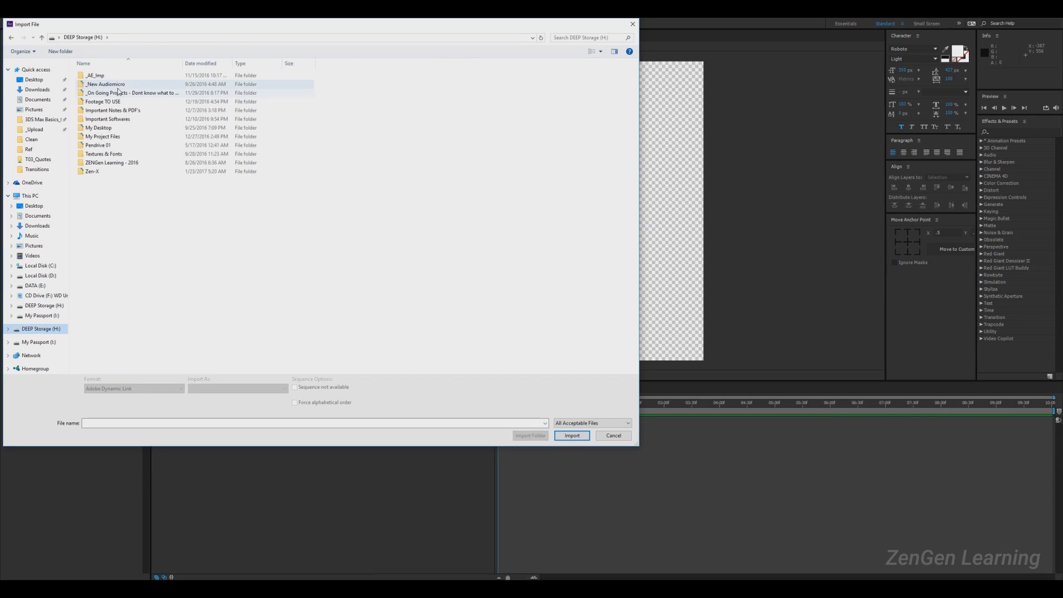
left_click(42, 342)
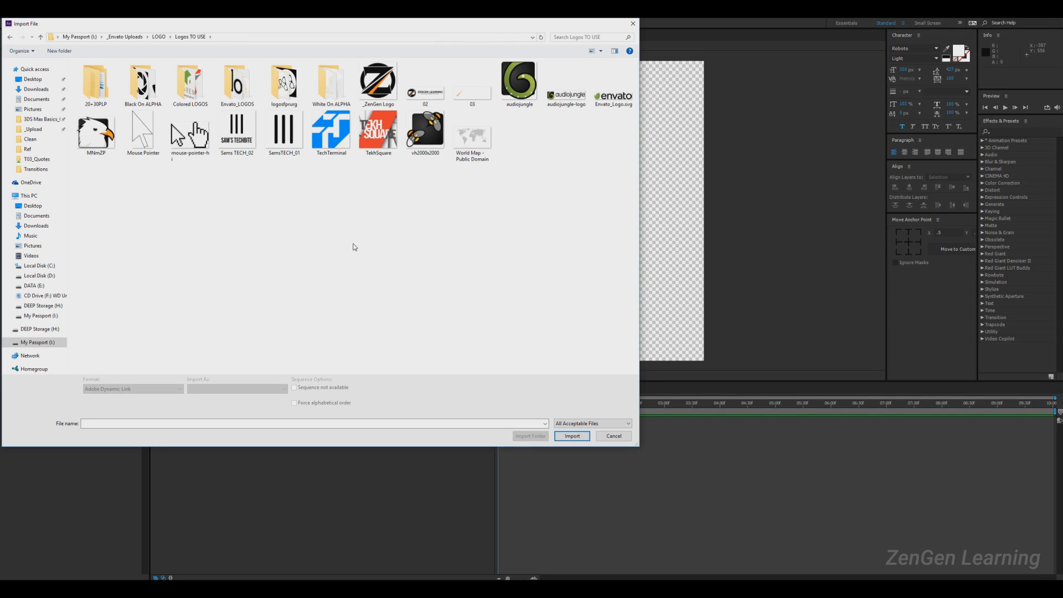
left_click(283, 139)
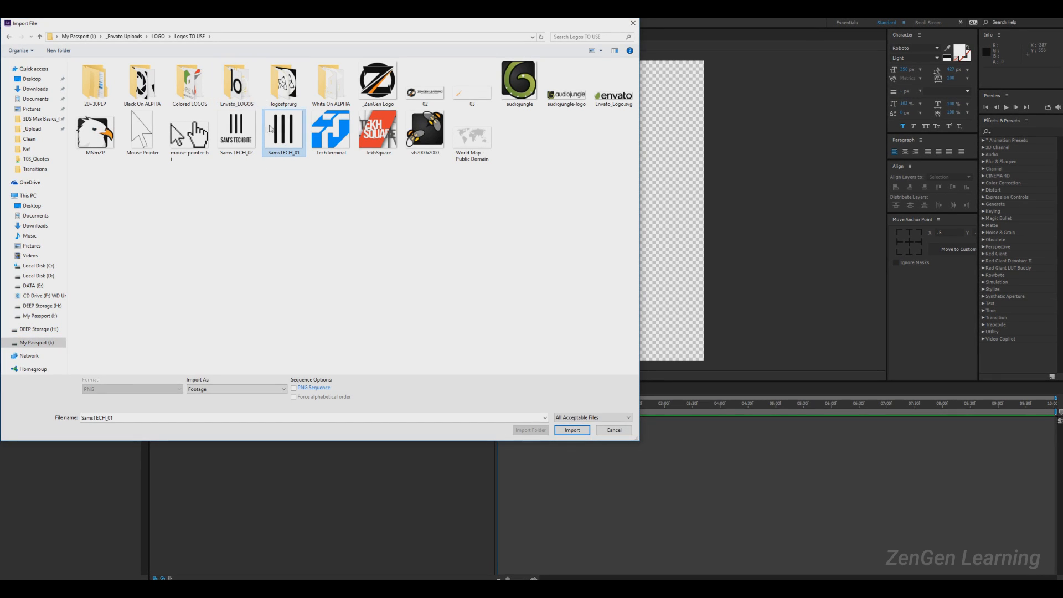
left_click(572, 430)
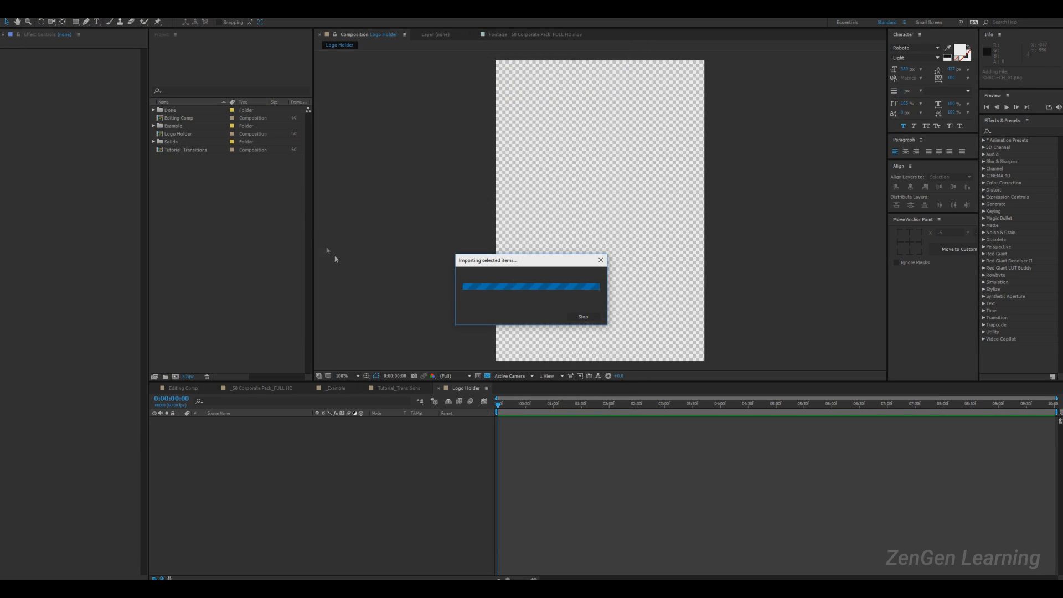
left_click_drag(194, 143, 317, 485)
- Scale the SamsTECH_01.png layer down proportionally to about 22% so it fits inside the composition, and save the project
scroll(692, 276, "down", 5)
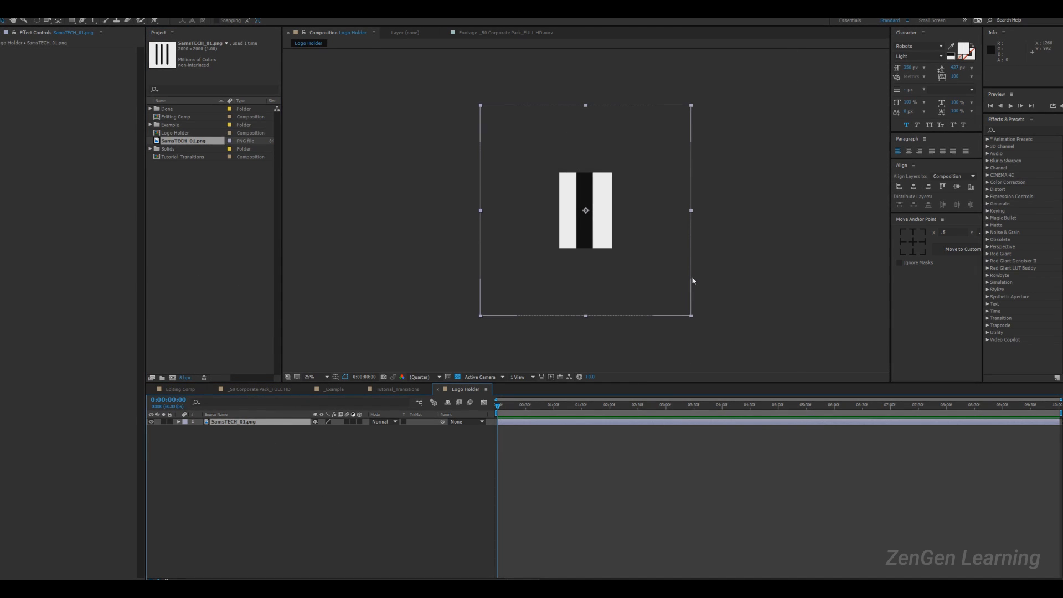
scroll(693, 276, "up", 3)
scroll(693, 278, "up", 1)
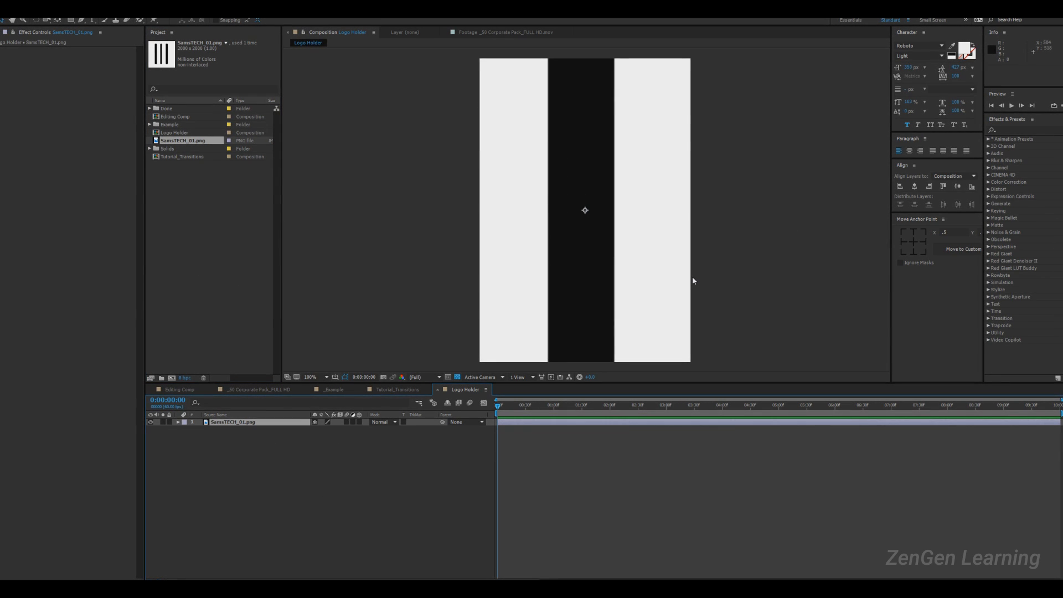
scroll(693, 278, "down", 1)
scroll(693, 281, "down", 1)
scroll(693, 281, "up", 2)
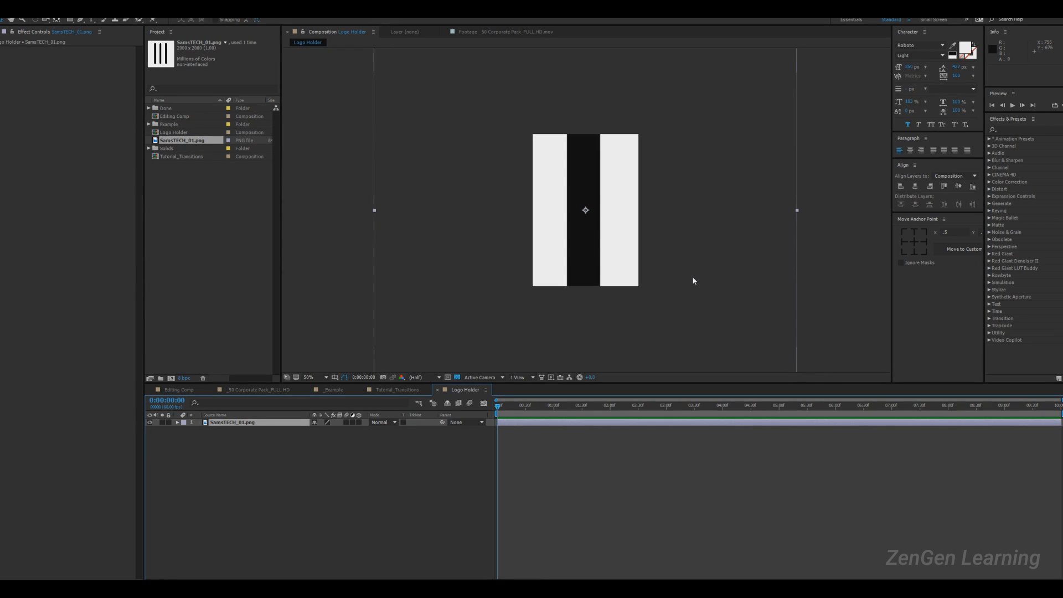
scroll(695, 280, "down", 2)
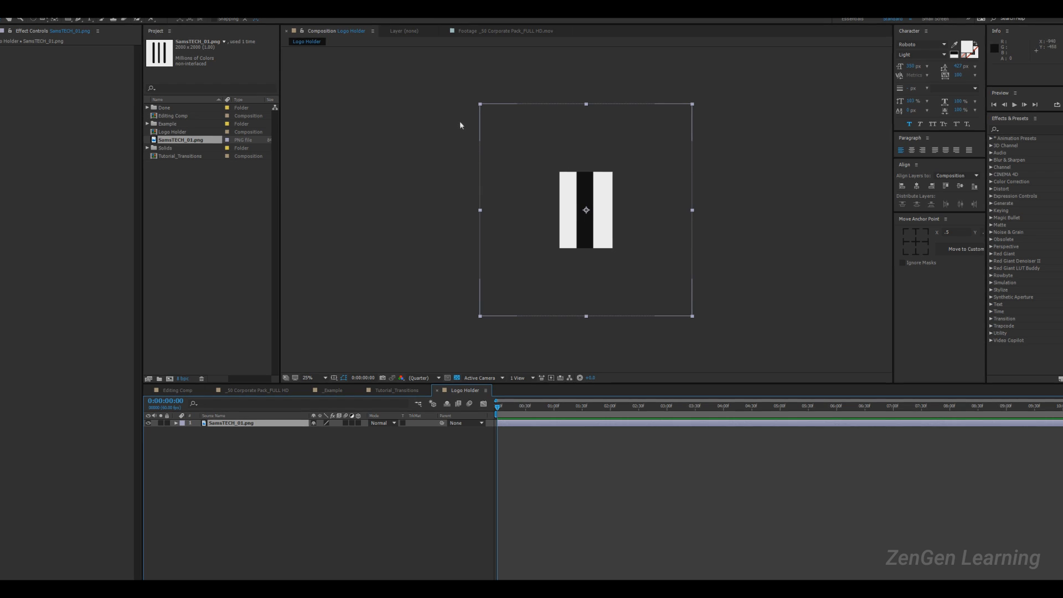
left_click_drag(693, 316, 609, 251)
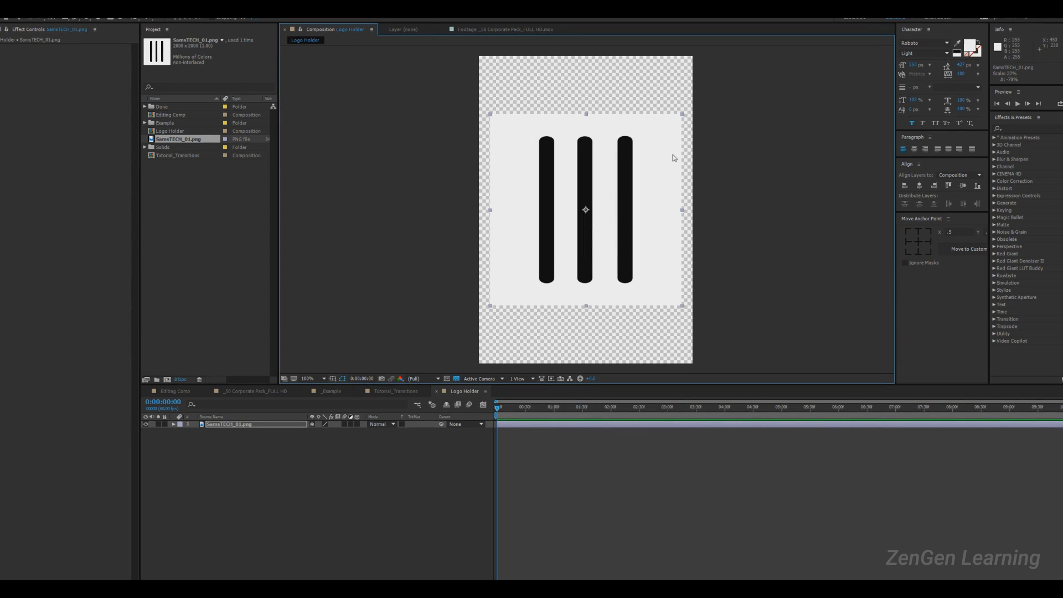
scroll(673, 155, "up", 1)
scroll(431, 173, "down", 1)
scroll(429, 178, "up", 1)
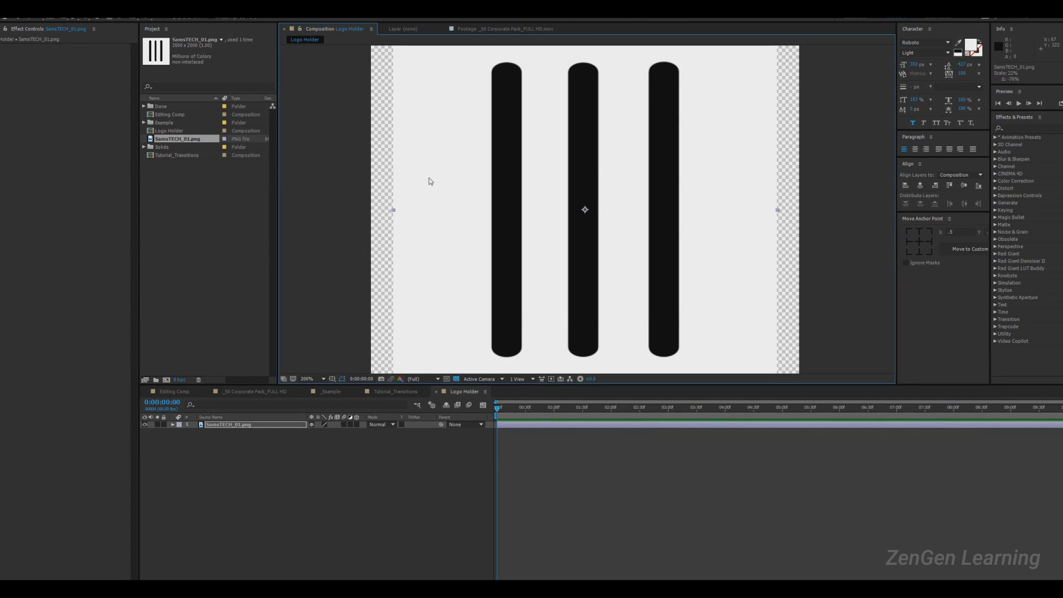
key("ctrl+s")
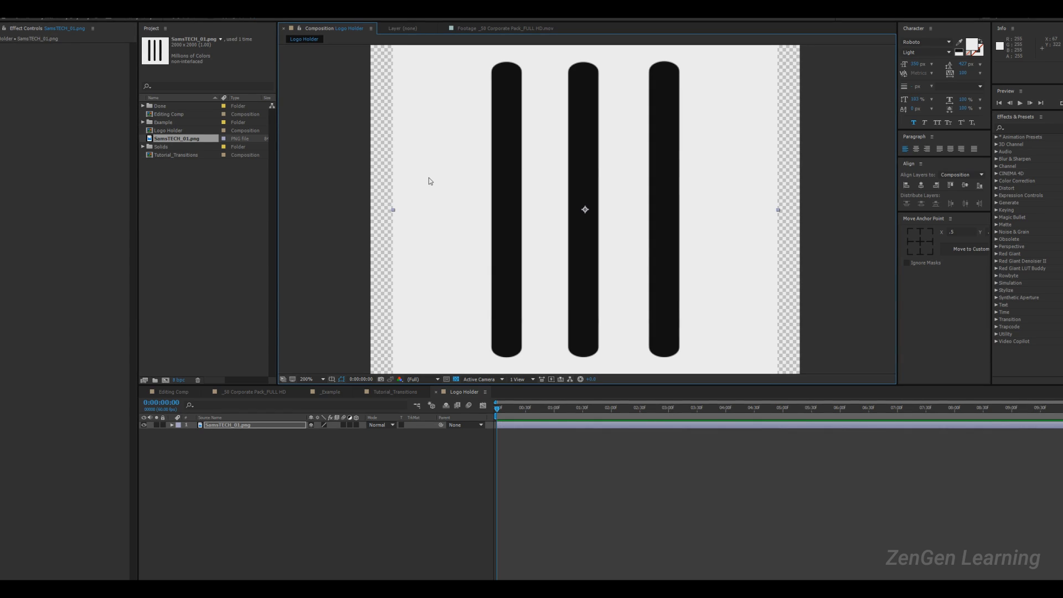
scroll(429, 181, "down", 1)
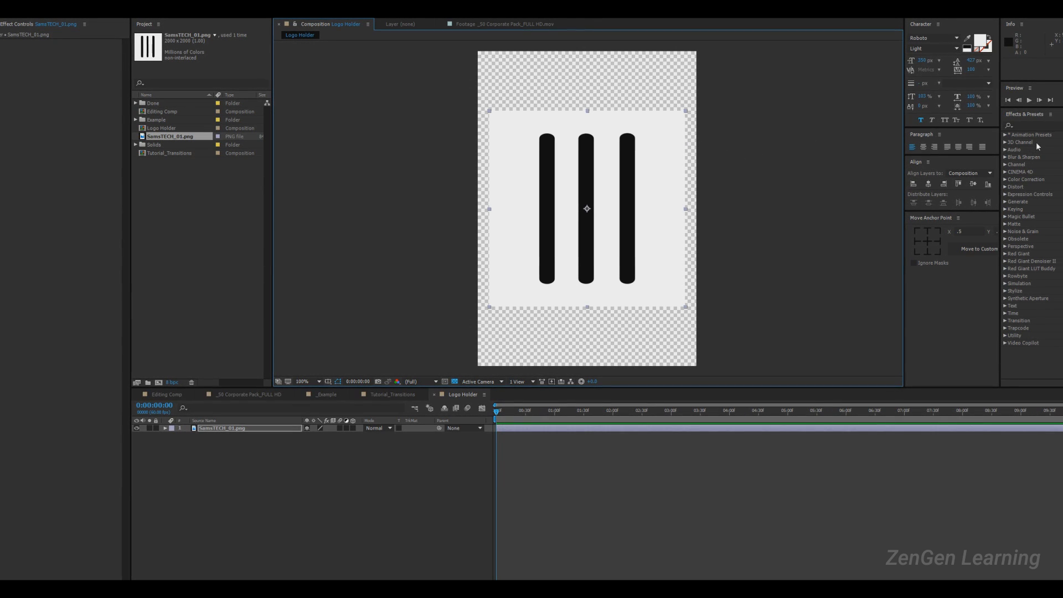
- Apply the Luma Key effect to the SamsTECH_01.png layer with its key type set to Key Out Brighter
left_click(1042, 125)
type("luma")
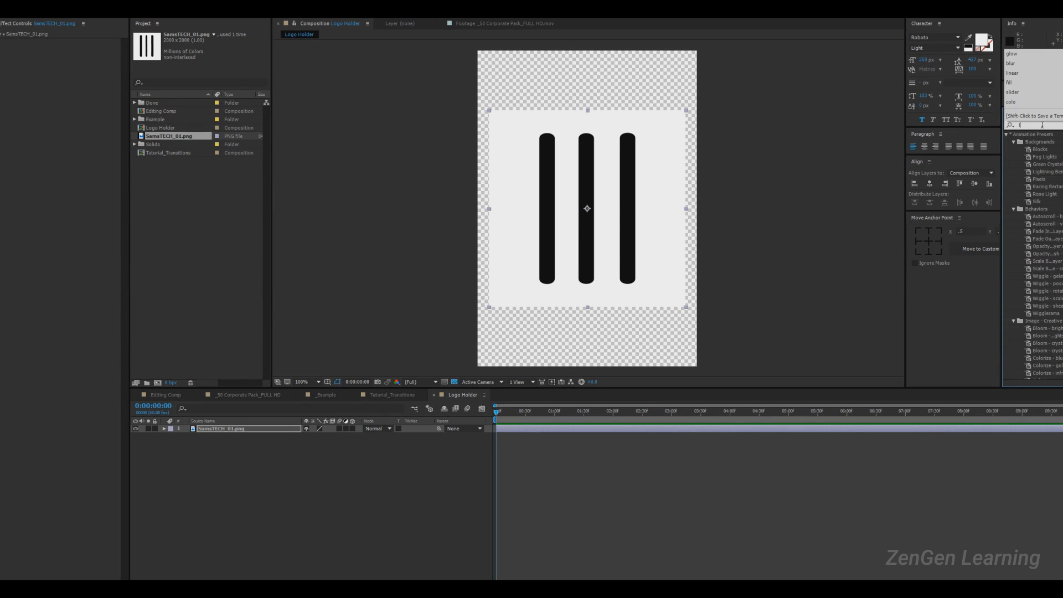
left_click_drag(1039, 142, 587, 210)
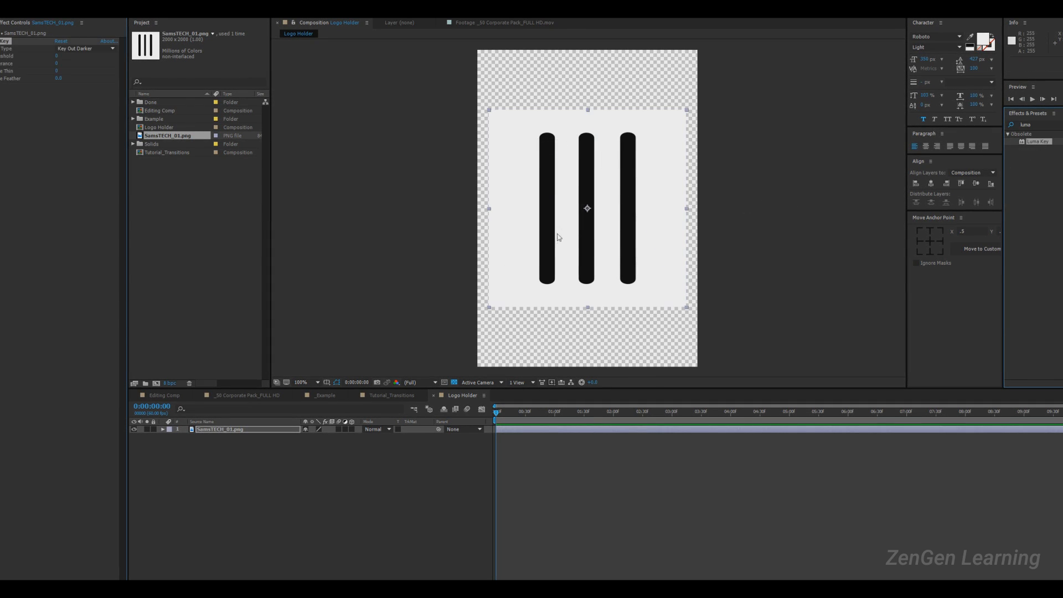
left_click(72, 48)
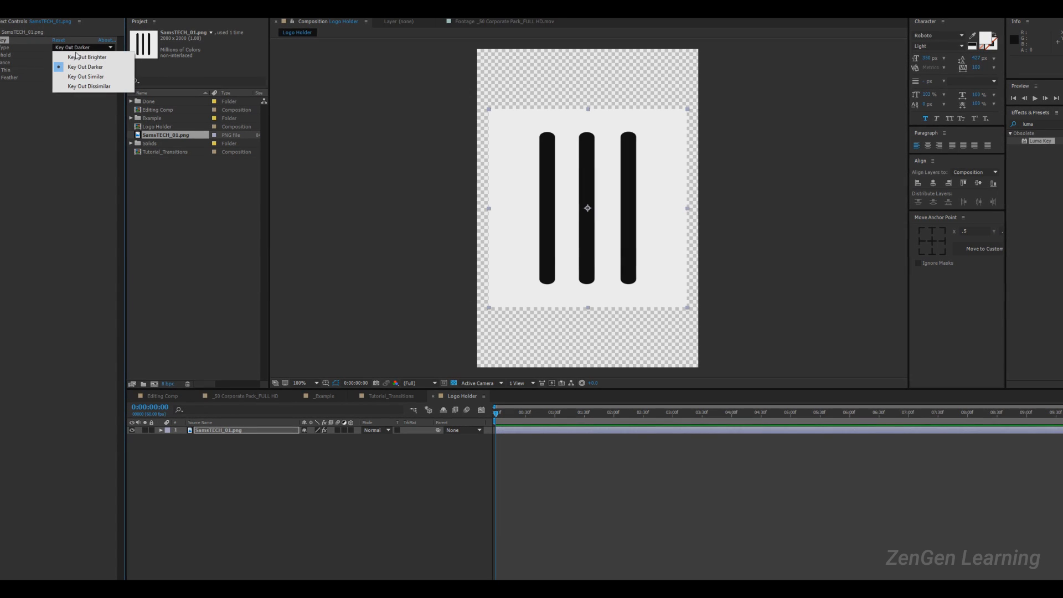
left_click(87, 57)
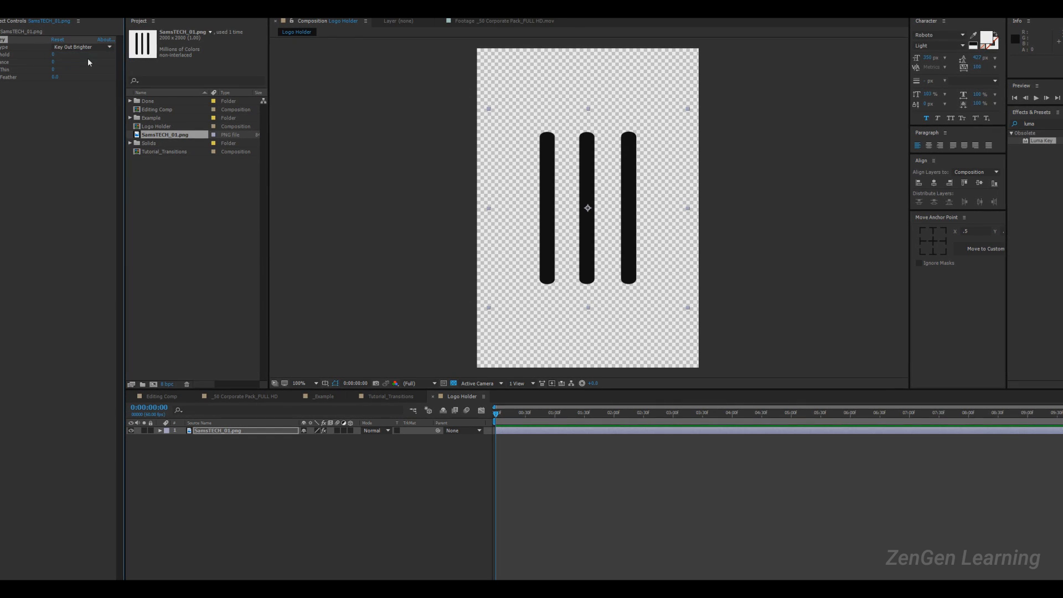
- Apply the Invert effect to the SamsTECH_01.png layer
left_click(817, 238)
key("period")
key("comma")
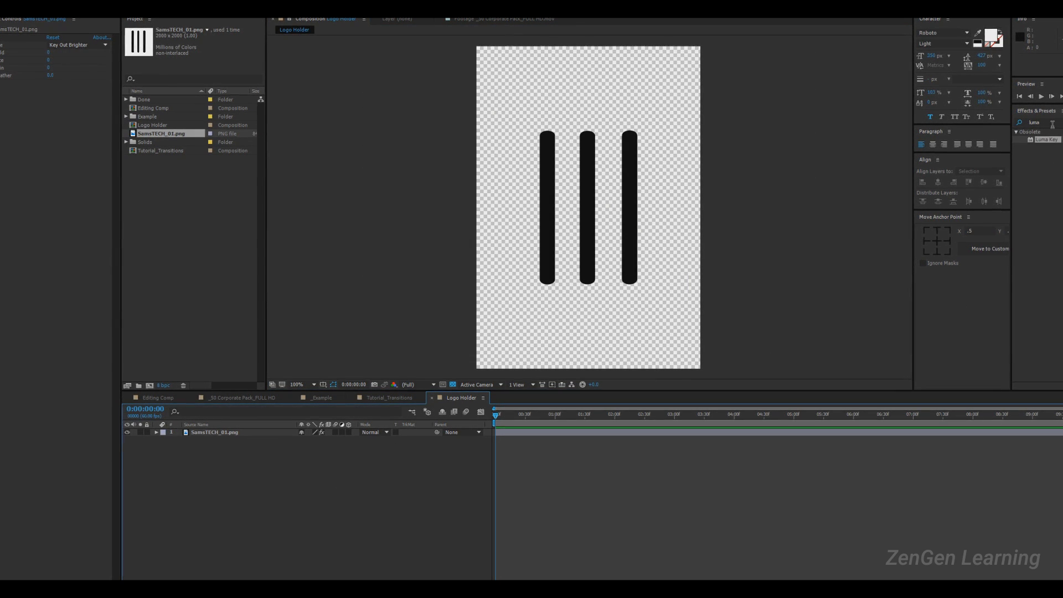
key("period")
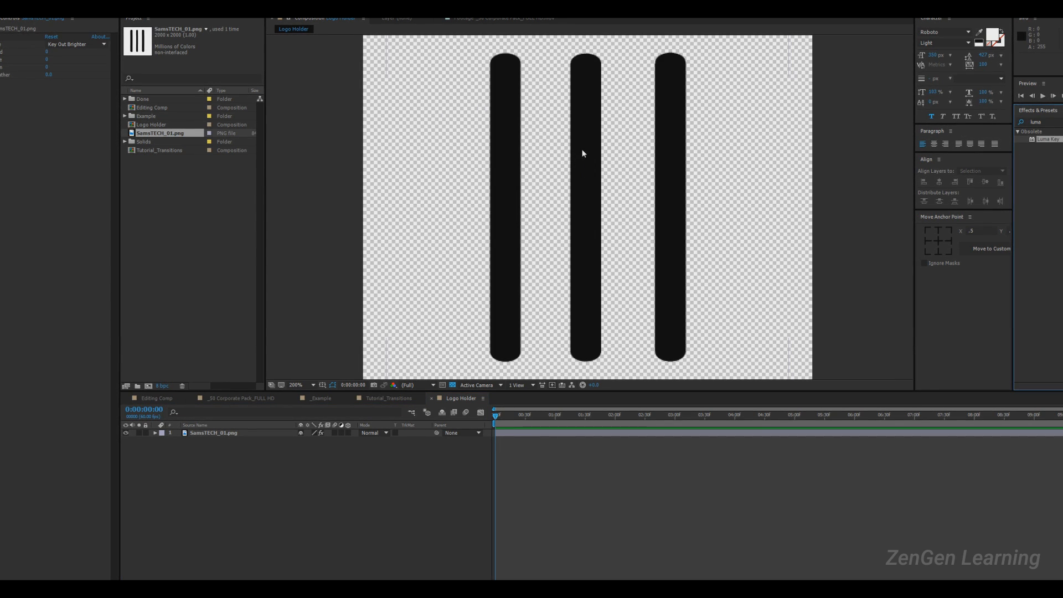
key("comma")
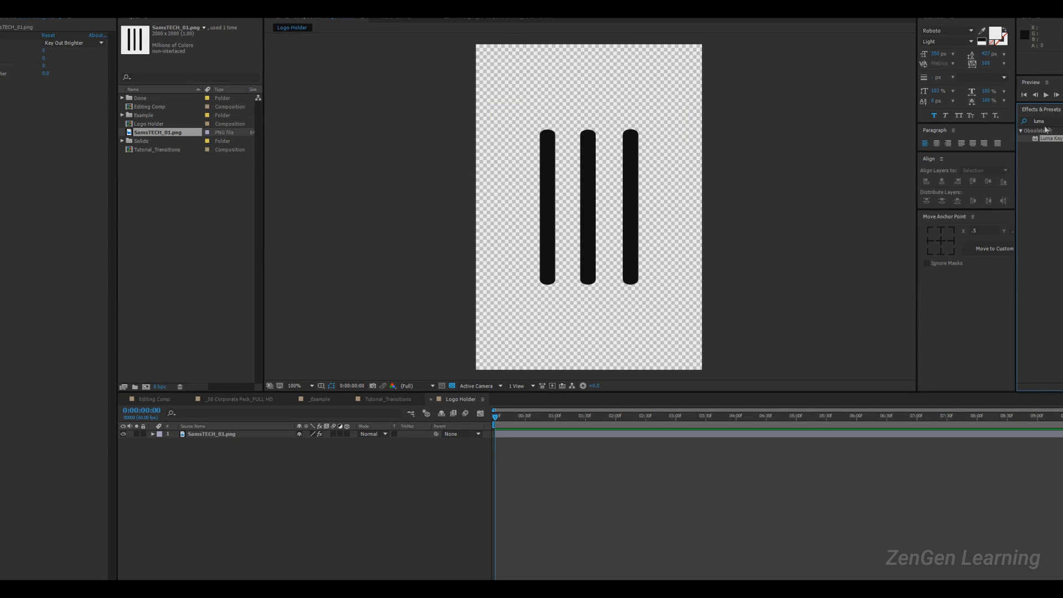
type("invert")
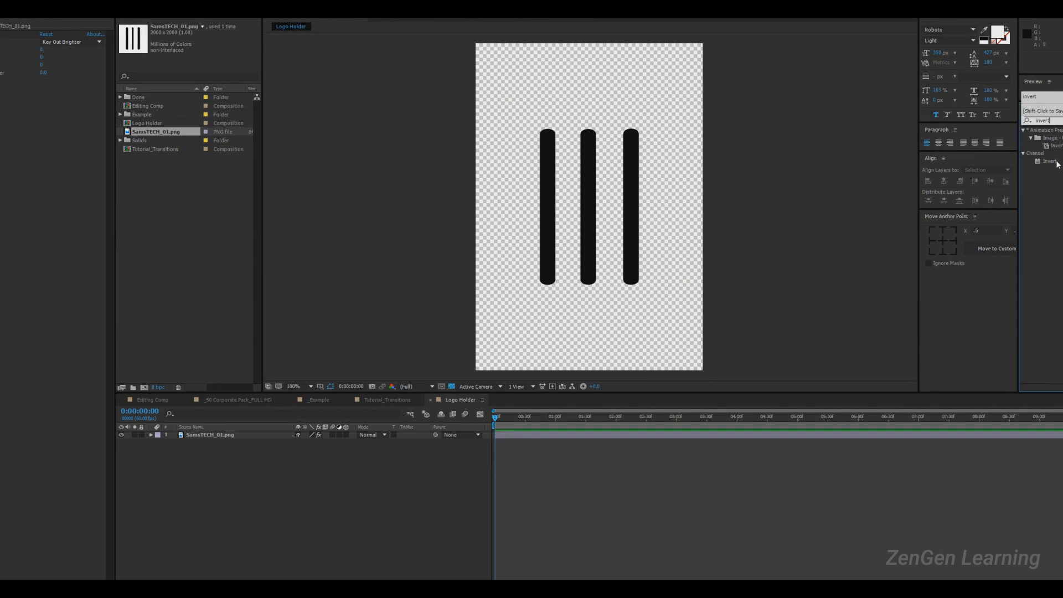
left_click_drag(1057, 164, 548, 203)
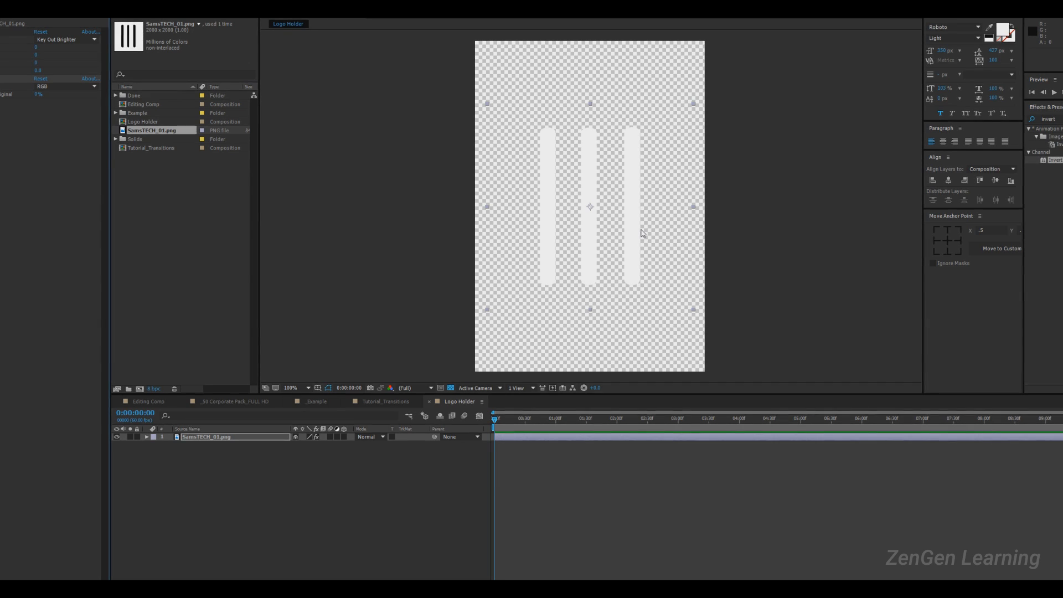
left_click(286, 538)
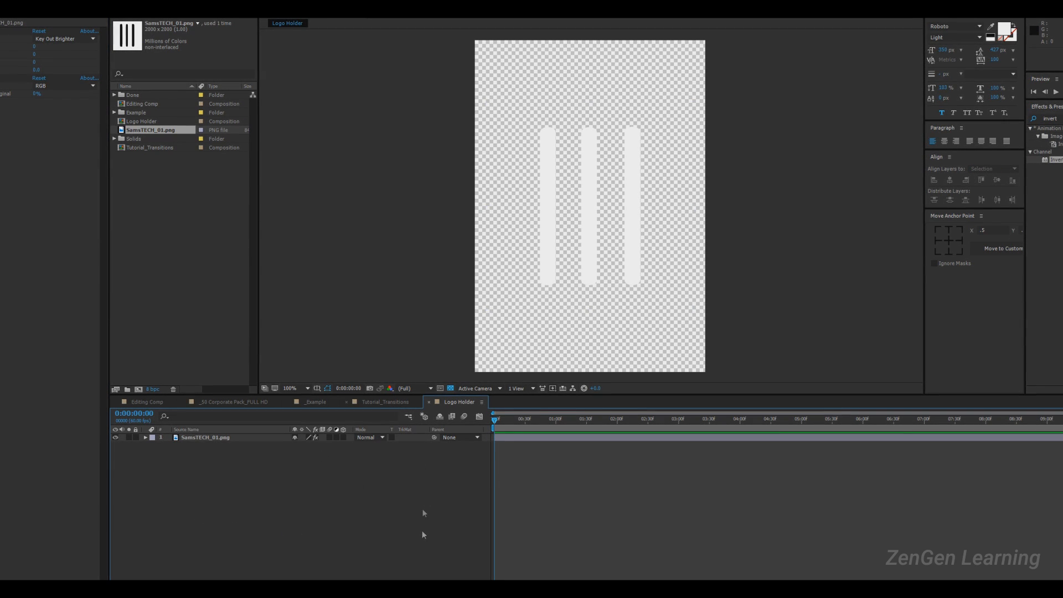
- Move the logo up into the upper part of Logo Holder and turn off the transparency grid
left_click_drag(627, 226, 628, 171)
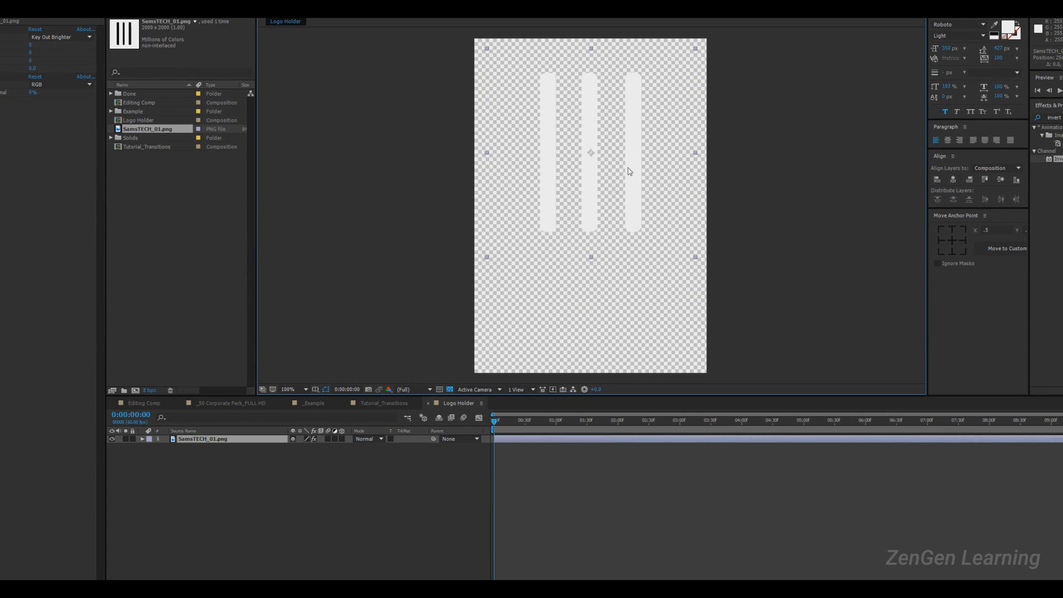
left_click(450, 390)
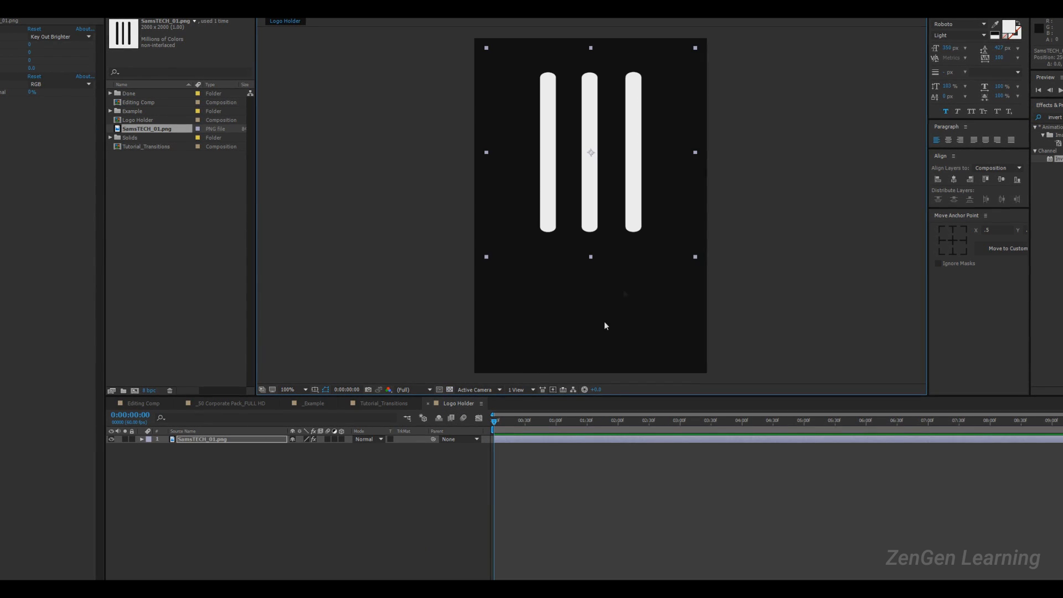
left_click_drag(638, 210, 637, 207)
left_click(566, 372)
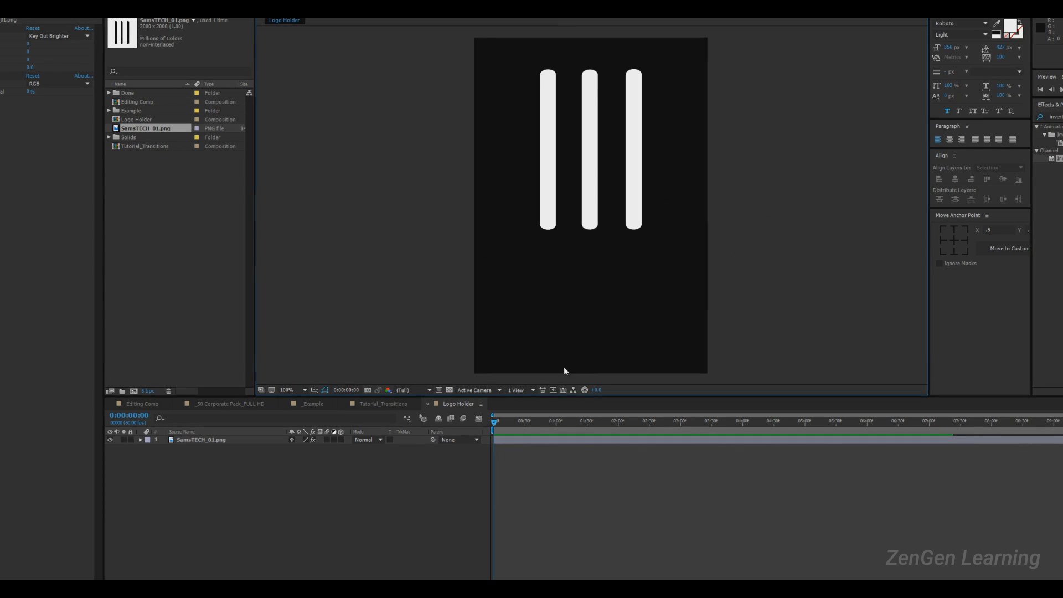
- Add a SamsTech text layer and scale it down proportionally so it fits beneath the logo
left_click(542, 357)
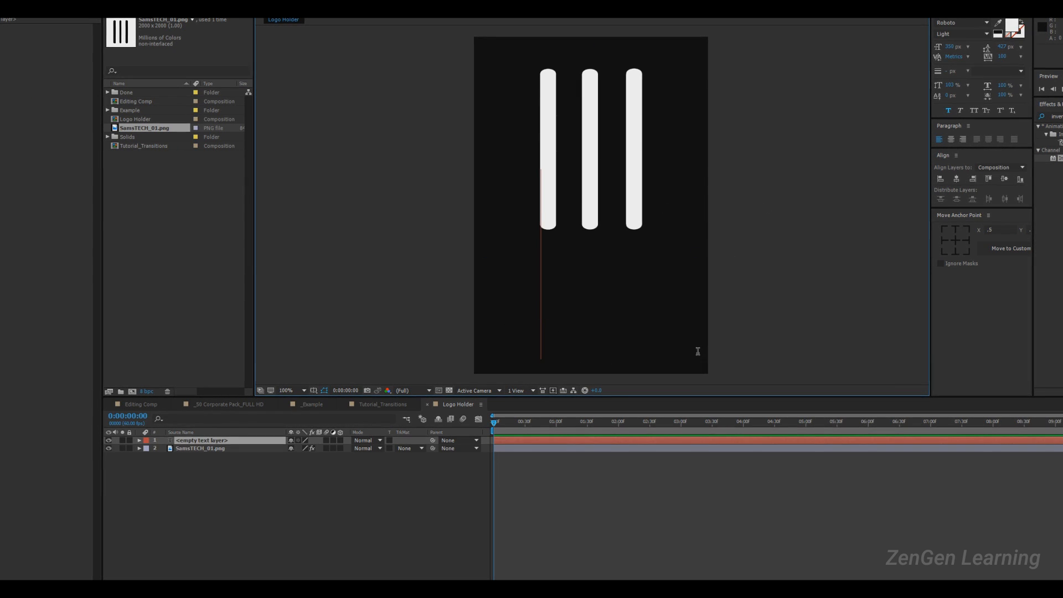
type("SamsTech")
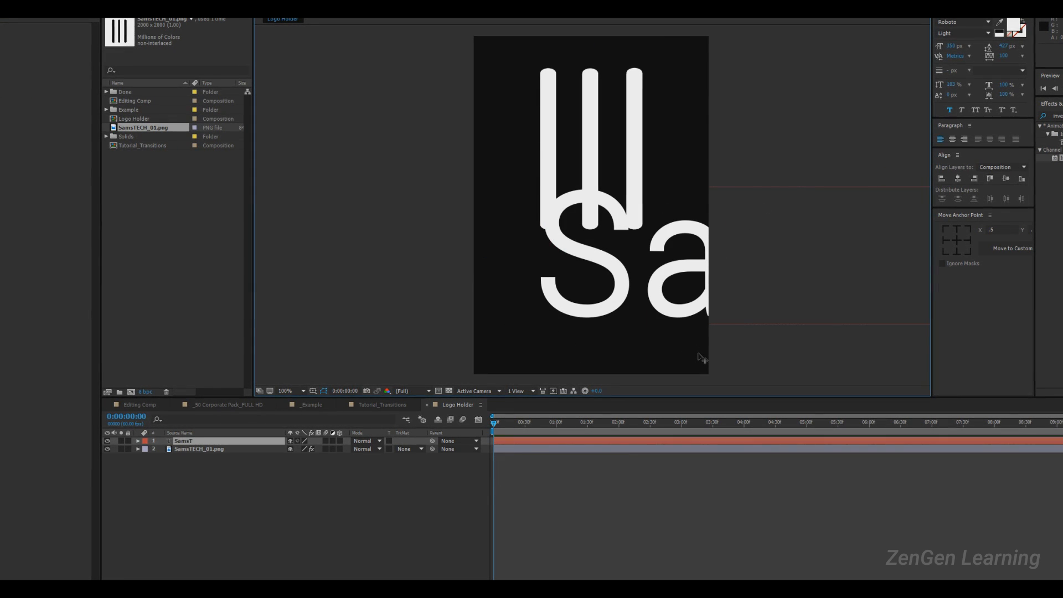
left_click(922, 442)
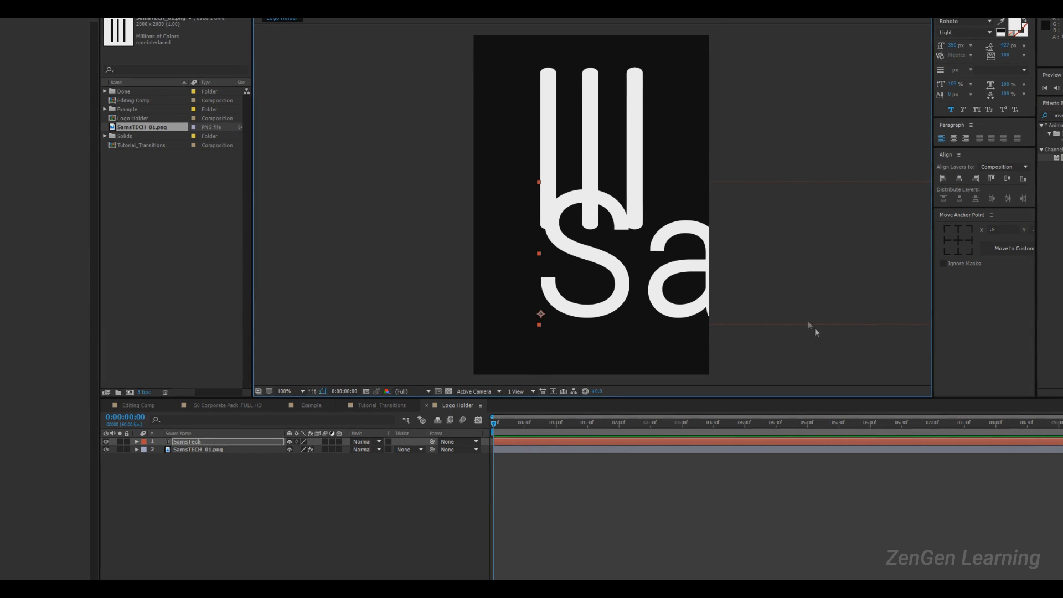
scroll(876, 224, "down", 3)
left_click_drag(780, 199, 613, 213)
scroll(620, 214, "up", 3)
left_click_drag(667, 299, 681, 269)
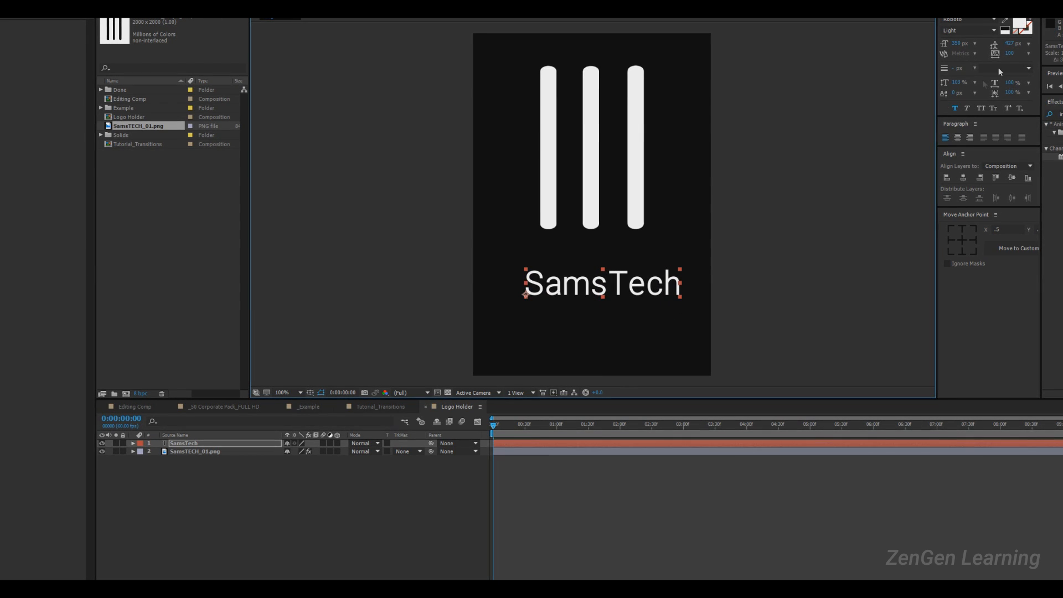
- Set the SamsTech text in Bebas Neue Book and enlarge it to about the logo's width
left_click(967, 19)
type("Bebas Neue")
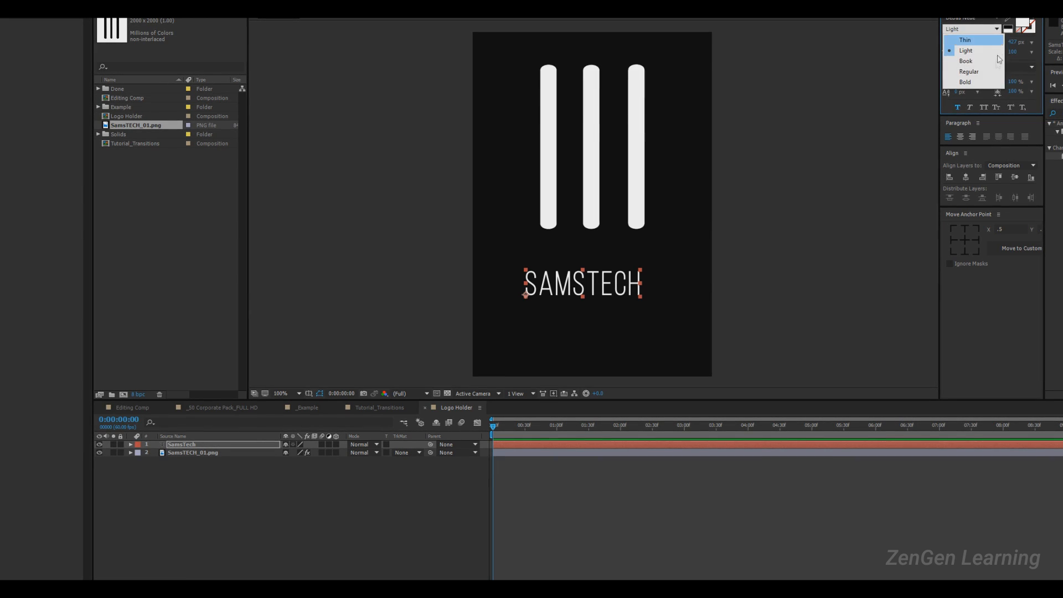
left_click(970, 61)
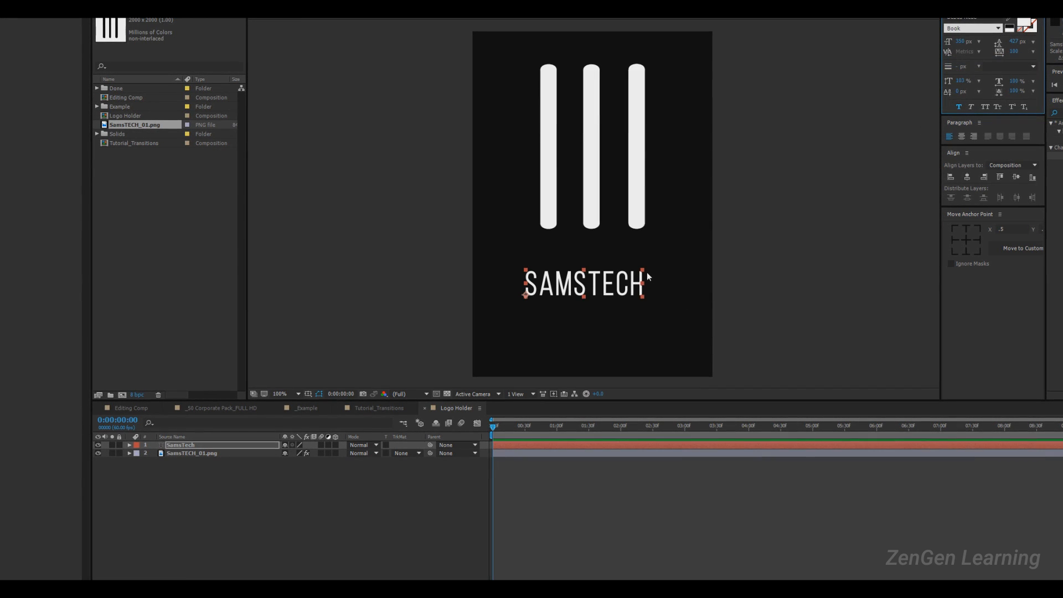
left_click_drag(644, 270, 676, 269)
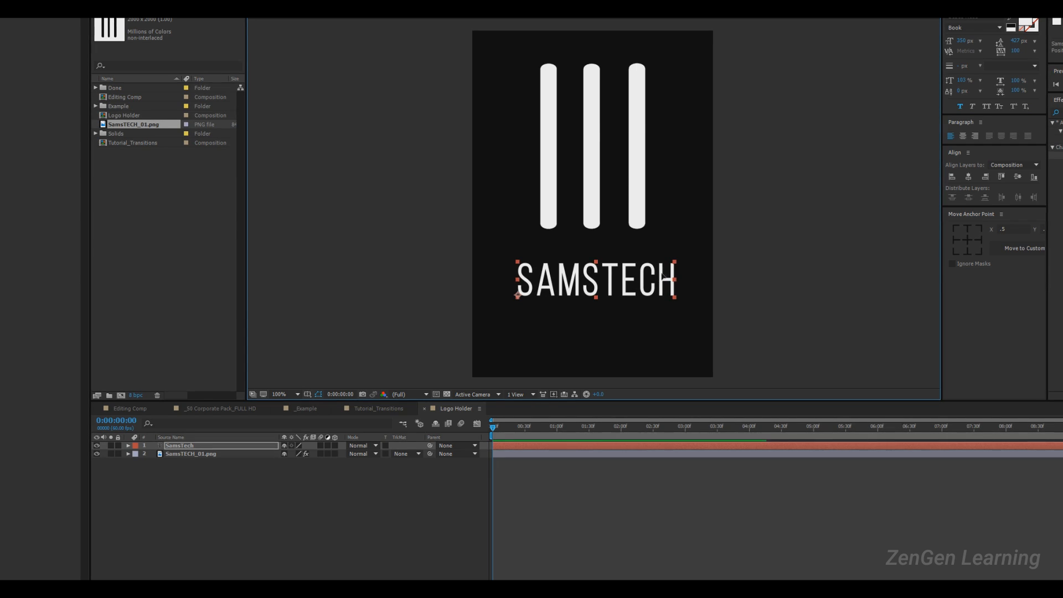
- Adjust the letter kerning in the SamsTech text, leaving a slight gap between Sams and Tech
double_click(653, 288)
left_click(537, 292)
key("alt+Left")
key("Right")
key("Right")
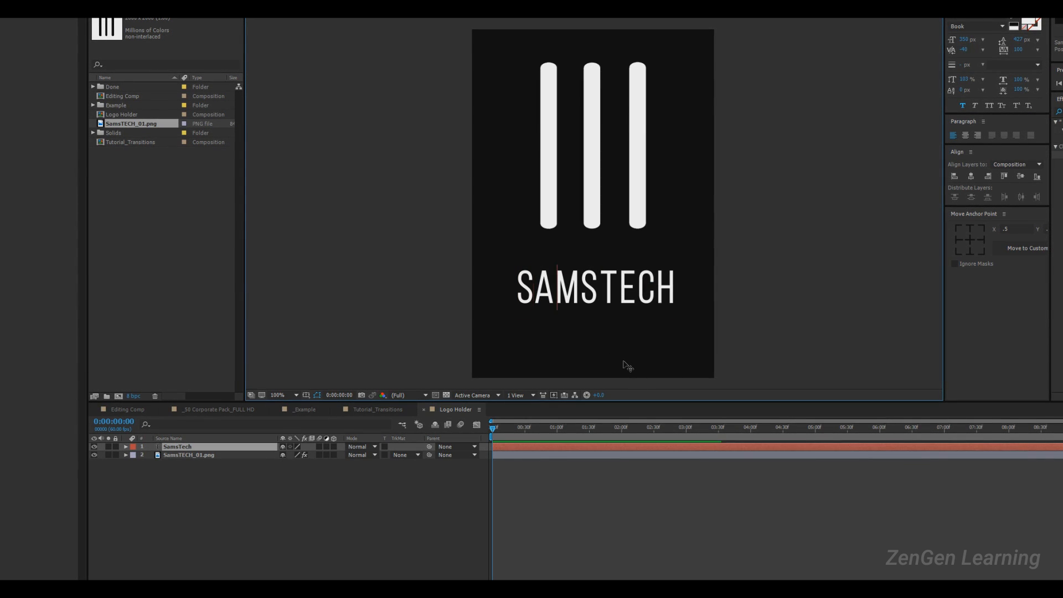
key("Left")
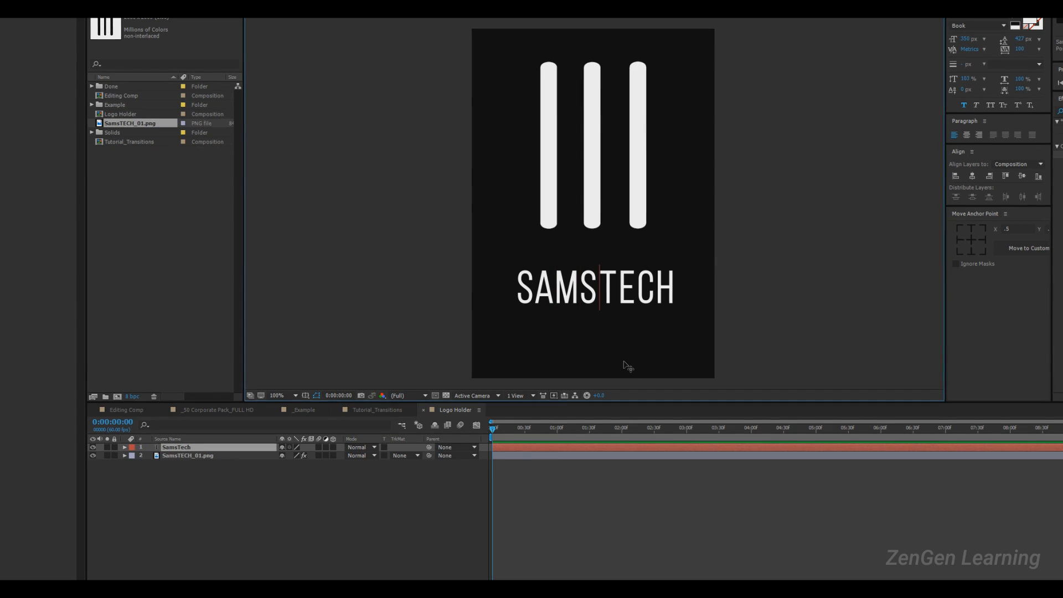
key("Escape")
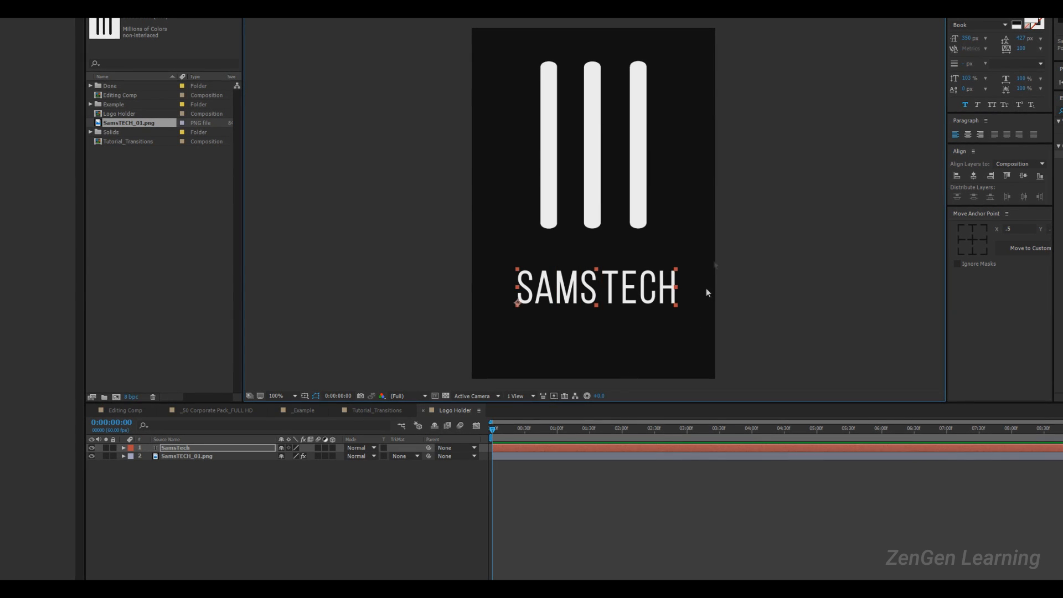
- Duplicate the SamsTech text layer, place the copy just below it, and change its wording to Youtube Channel
key("ctrl+d")
left_click_drag(645, 298, 643, 339)
double_click(642, 339)
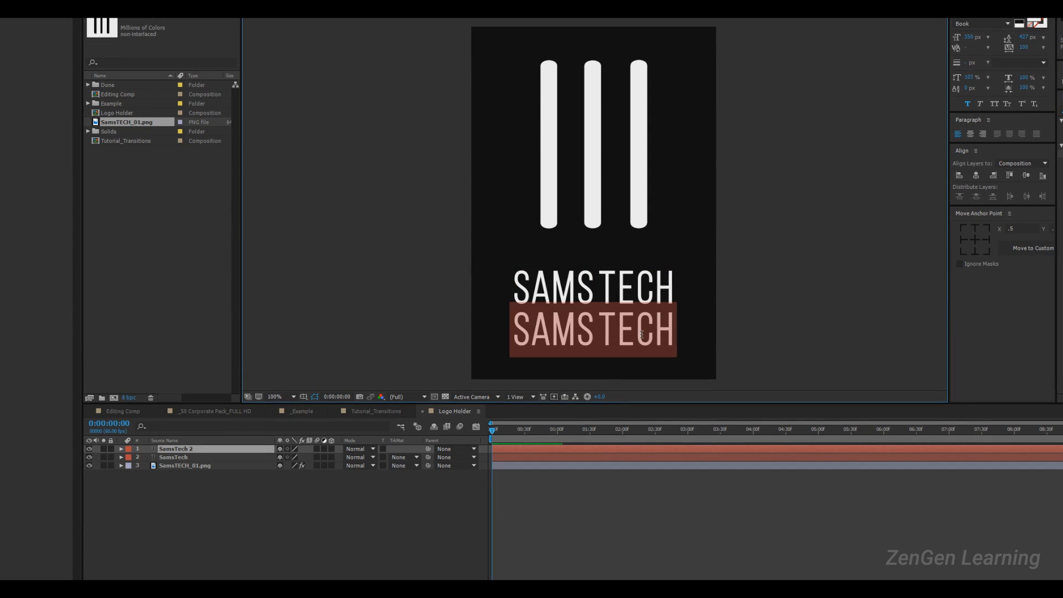
type("Youtube Channel")
key("Escape")
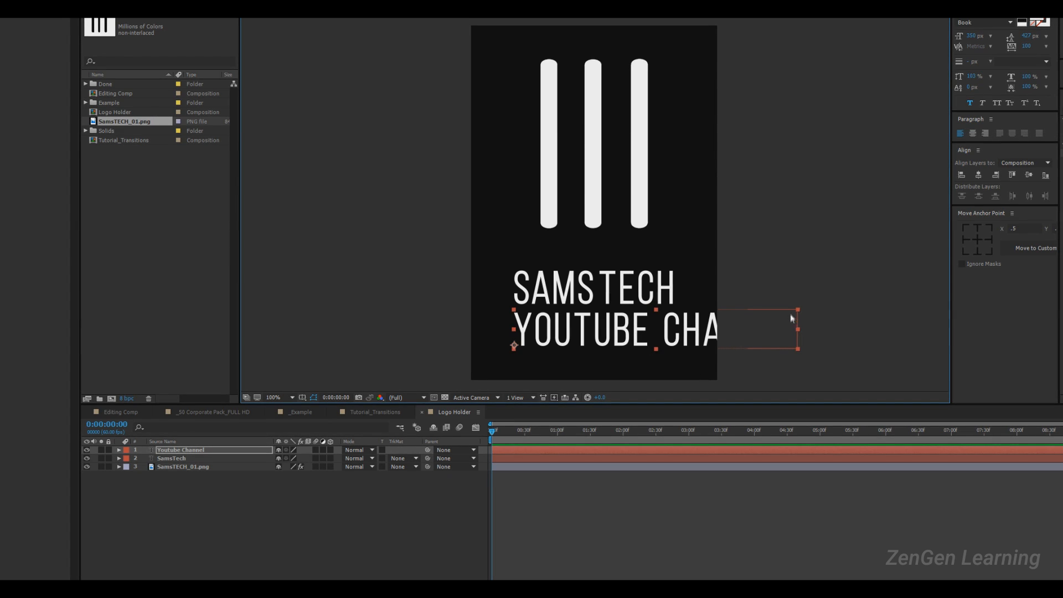
- Scale the Youtube Channel text down proportionally and position it as a smaller subtitle under SamsTech
left_click_drag(798, 309, 626, 344)
left_click_drag(732, 348, 636, 336)
mouse_move(637, 335)
left_mouse_down()
mouse_move(651, 324)
mouse_move(636, 330)
left_mouse_up()
- Move the logo and both text layers down together to balance them vertically in the composition
left_click_drag(688, 358, 535, 291)
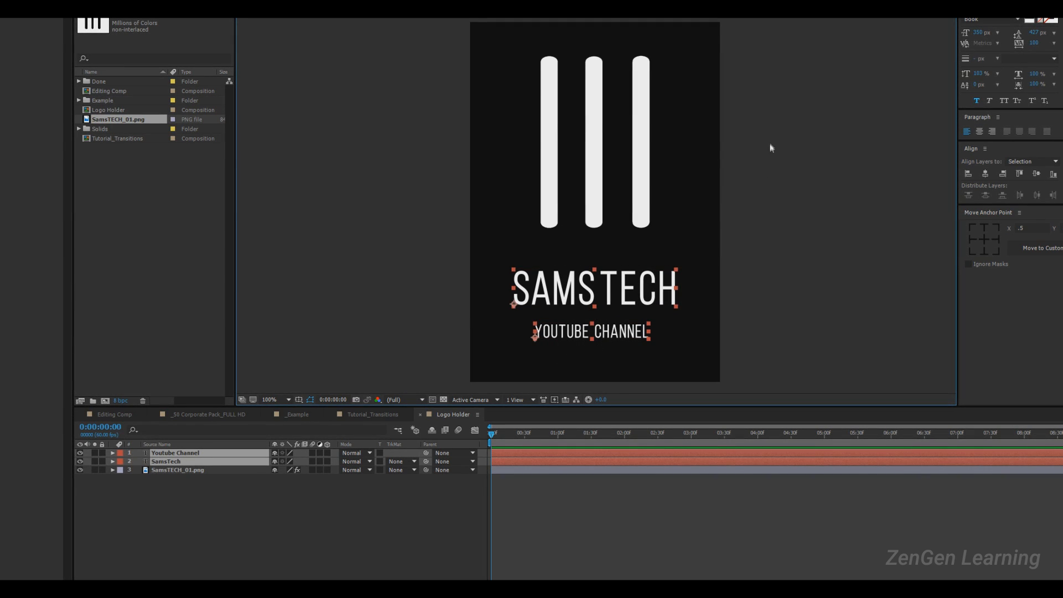
left_click_drag(794, 121, 513, 343)
left_click_drag(623, 158, 624, 172)
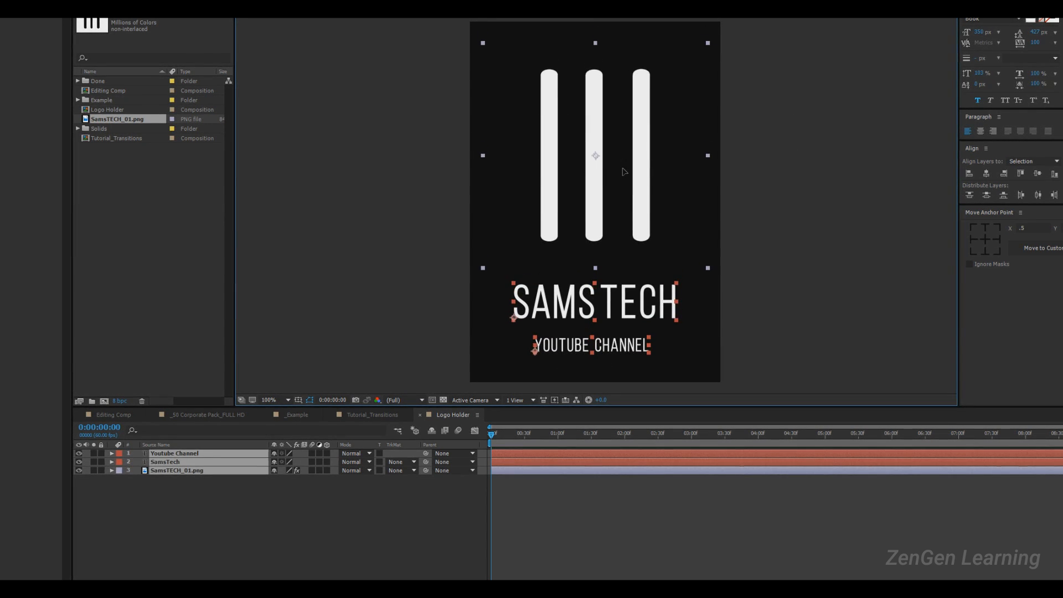
left_click(824, 254)
- Nudge the Youtube Channel text slightly to the right to centre it under SamsTech
key("comma")
left_click(604, 276)
key("Return")
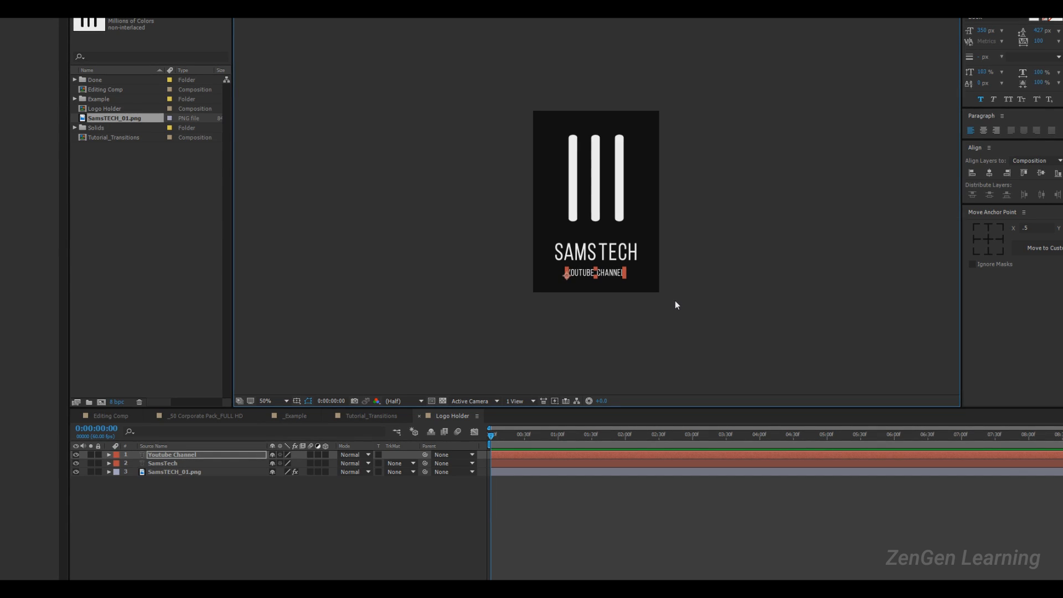
left_click(676, 305)
key("period")
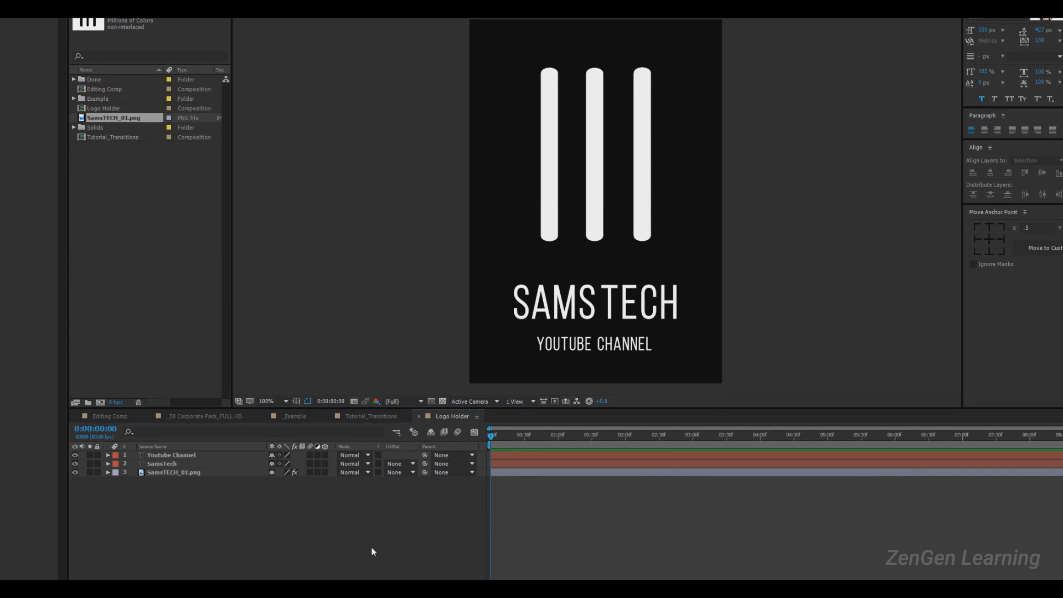
- Close Logo Holder, add it as the top layer of Tutorial_Transitions, and position it over the dark slanted slide
key("ctrl+w")
left_click_drag(110, 108, 195, 456)
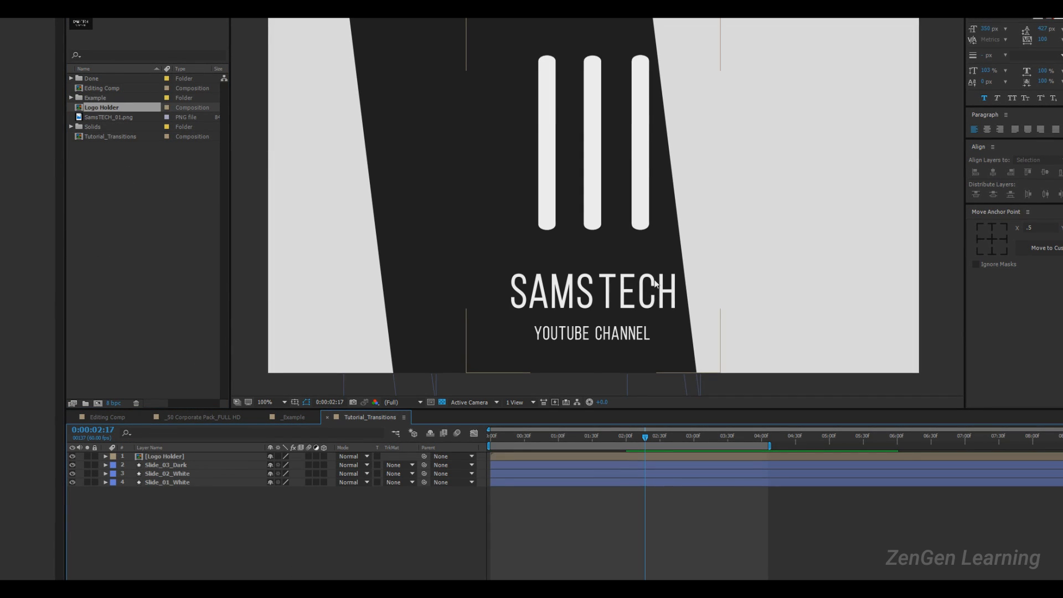
left_click_drag(663, 216, 605, 248)
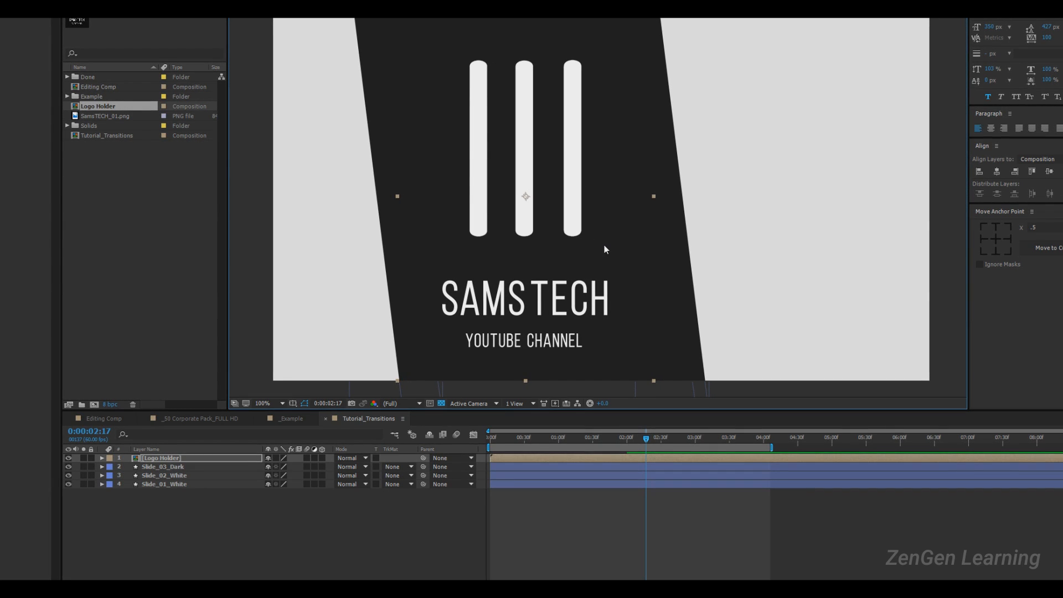
- Set the Logo Holder layer's scale to 80%
key("s")
left_click(281, 467)
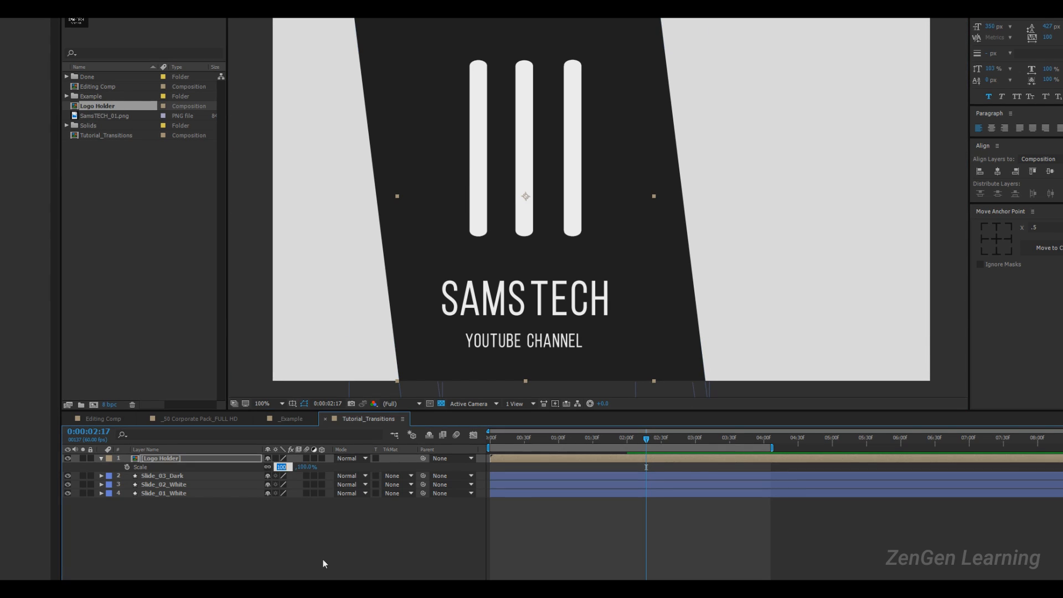
type("80")
key("Return")
left_click(324, 563)
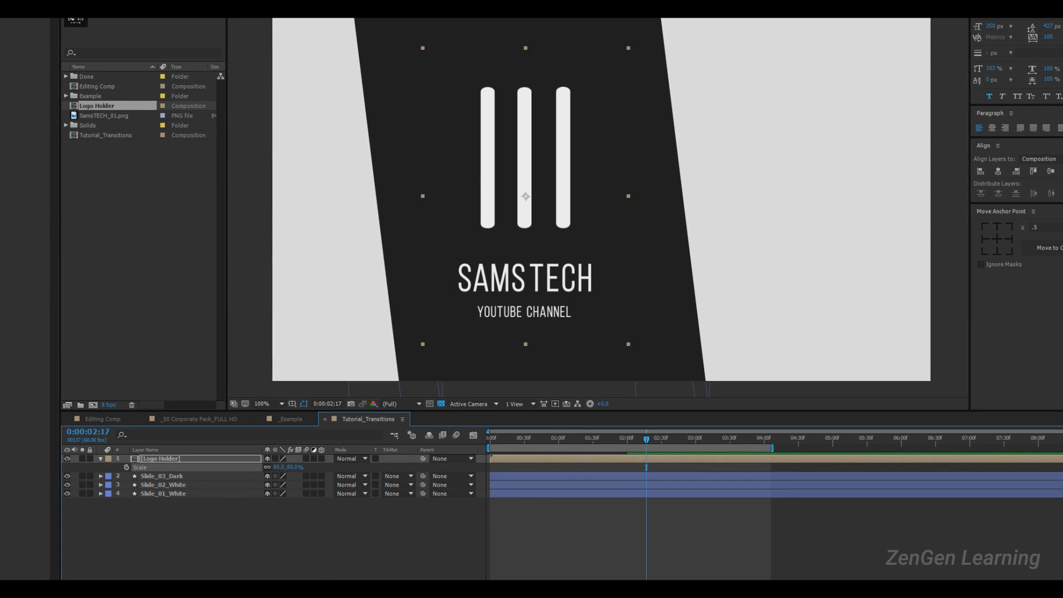
- Open the Logo Holder composition, change the Youtube Channel text's font to Roboto, and fine-tune its placement
key("comma")
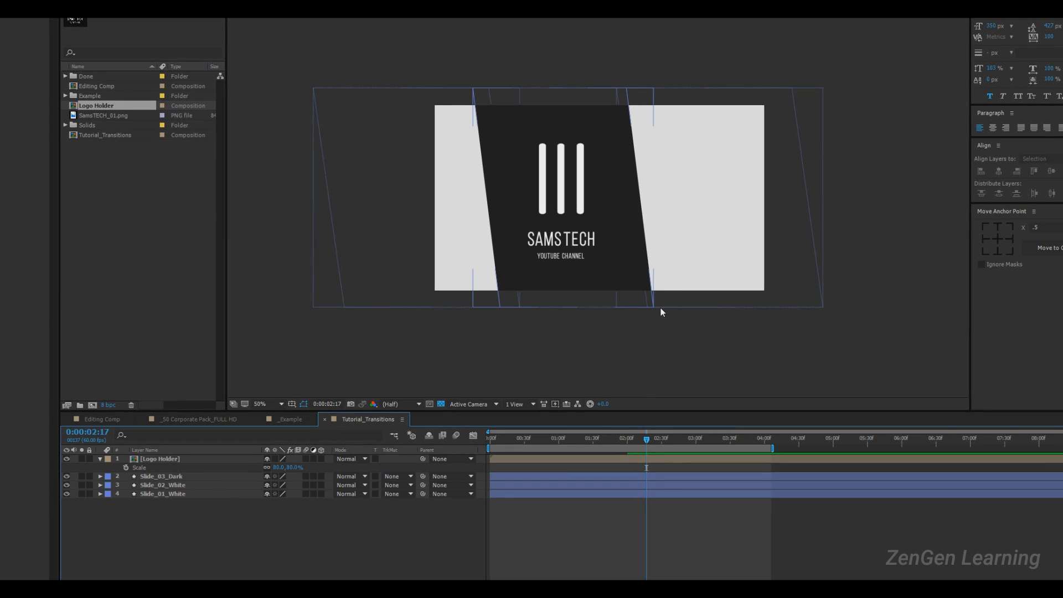
key("period")
double_click(532, 260)
left_click(621, 351)
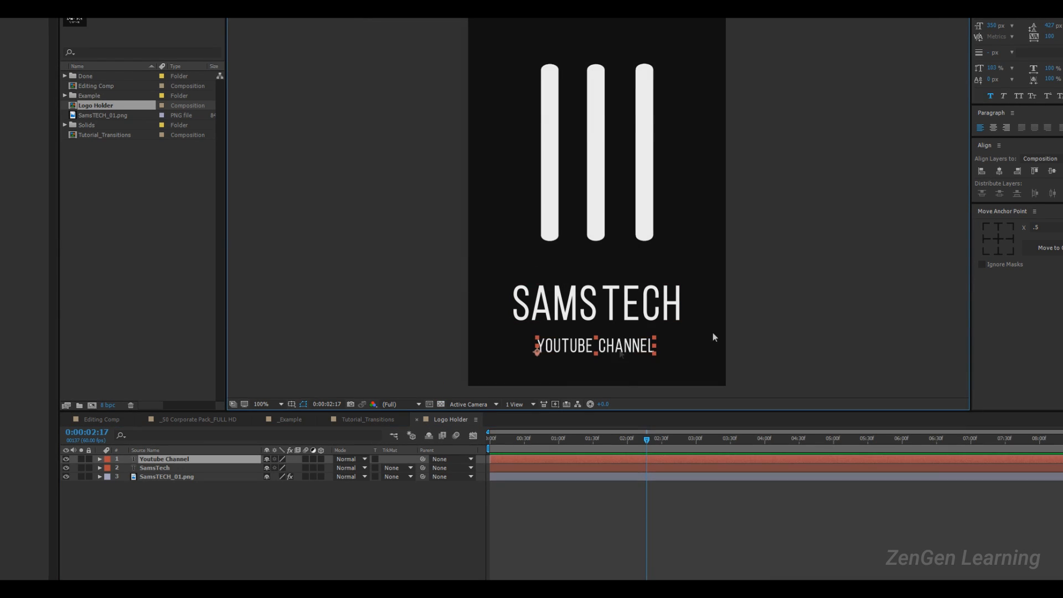
left_click(1013, 5)
type("ro")
key("Return")
left_click_drag(674, 338, 669, 338)
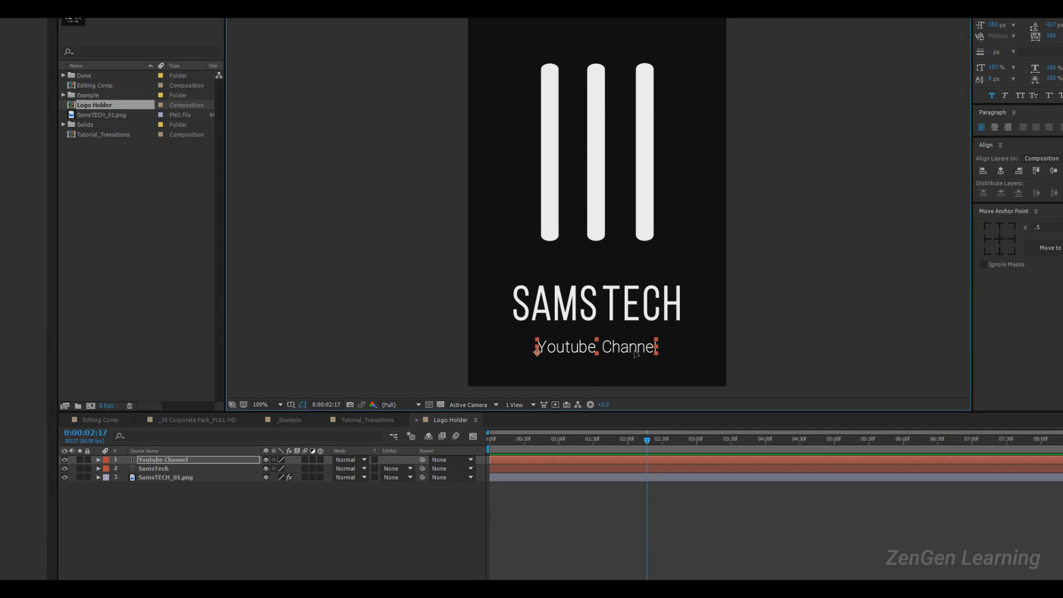
- Return to Tutorial_Transitions and collapse the Logo Holder layer's displayed scale property
left_click(387, 510)
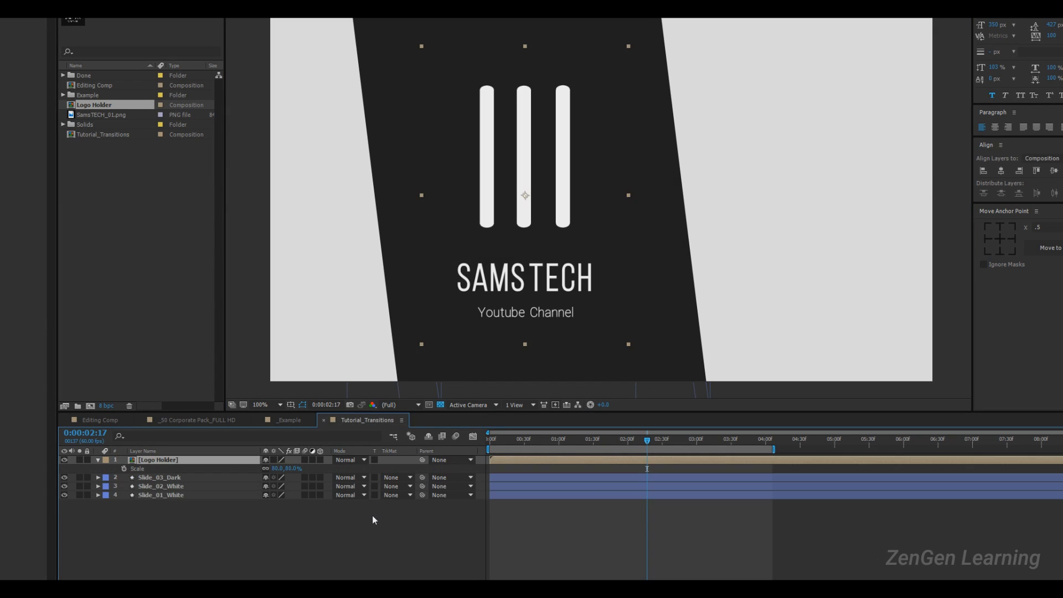
left_click(373, 515)
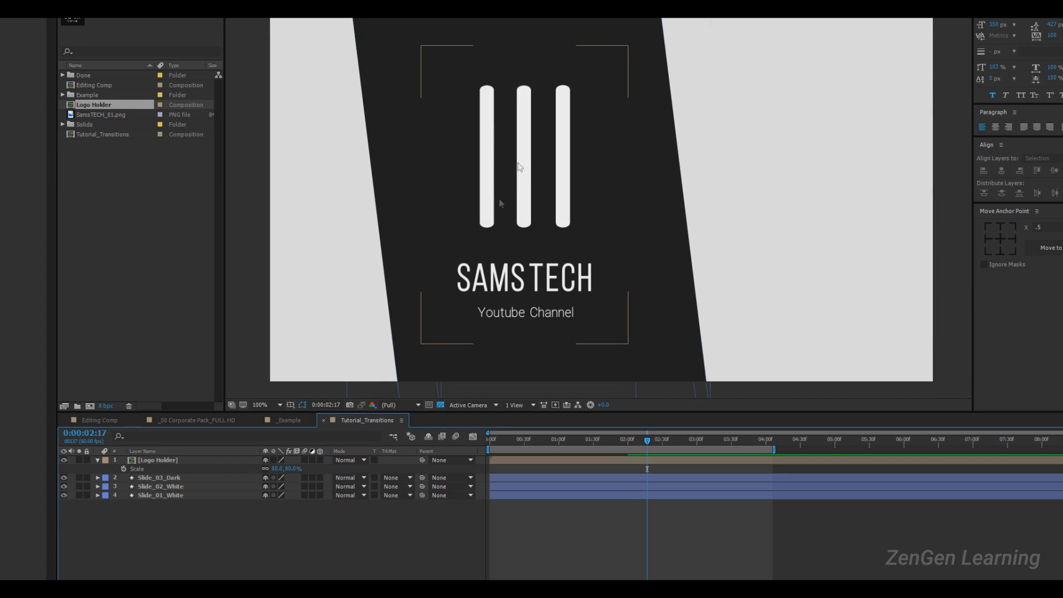
key("u")
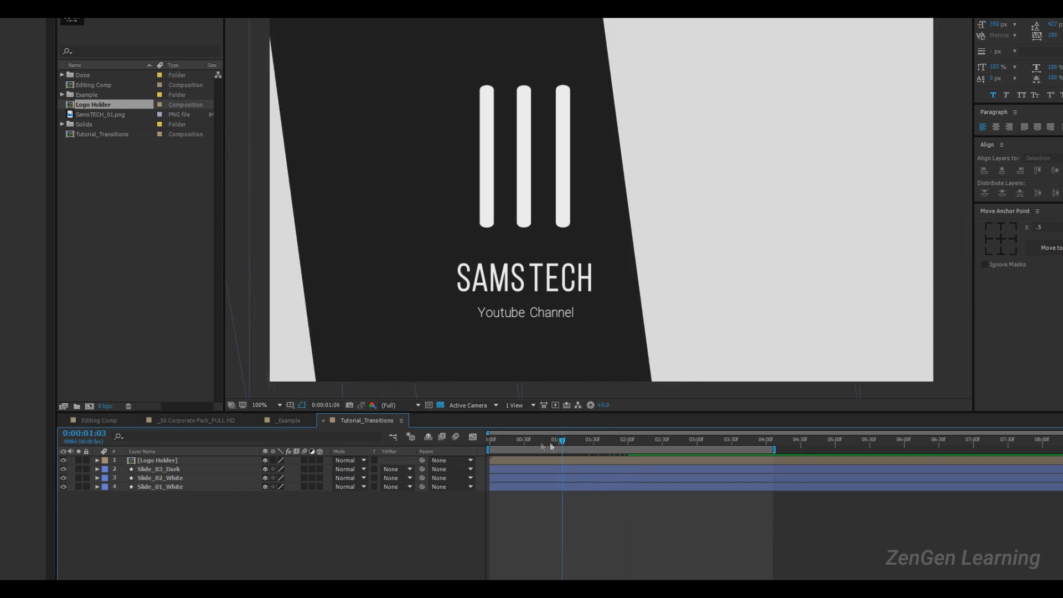
- Turn off the transparency grid and preview the Tutorial_Transitions animation from the start
key("space")
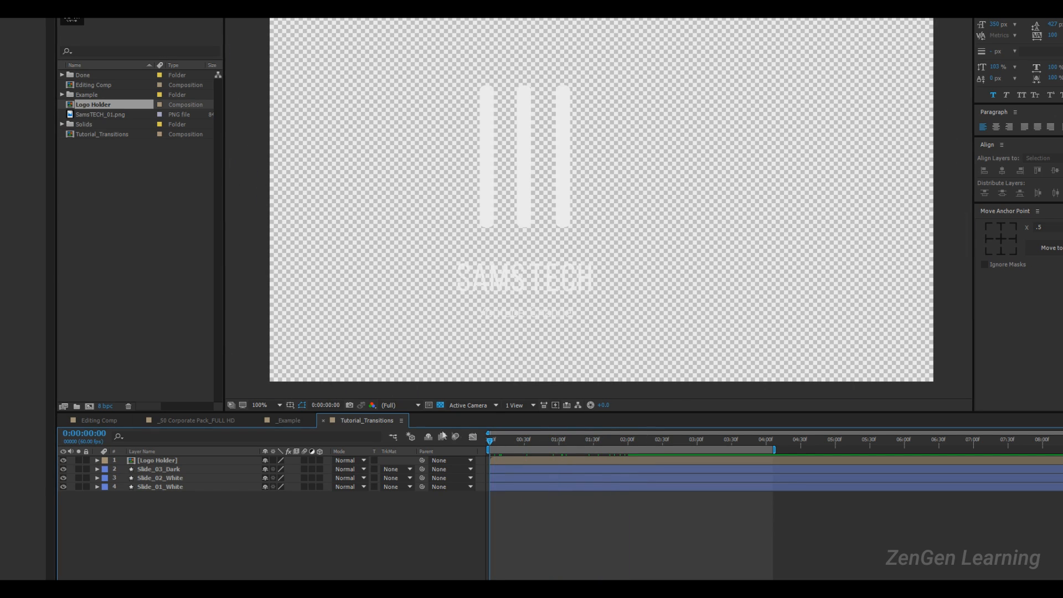
left_click(441, 405)
key("space")
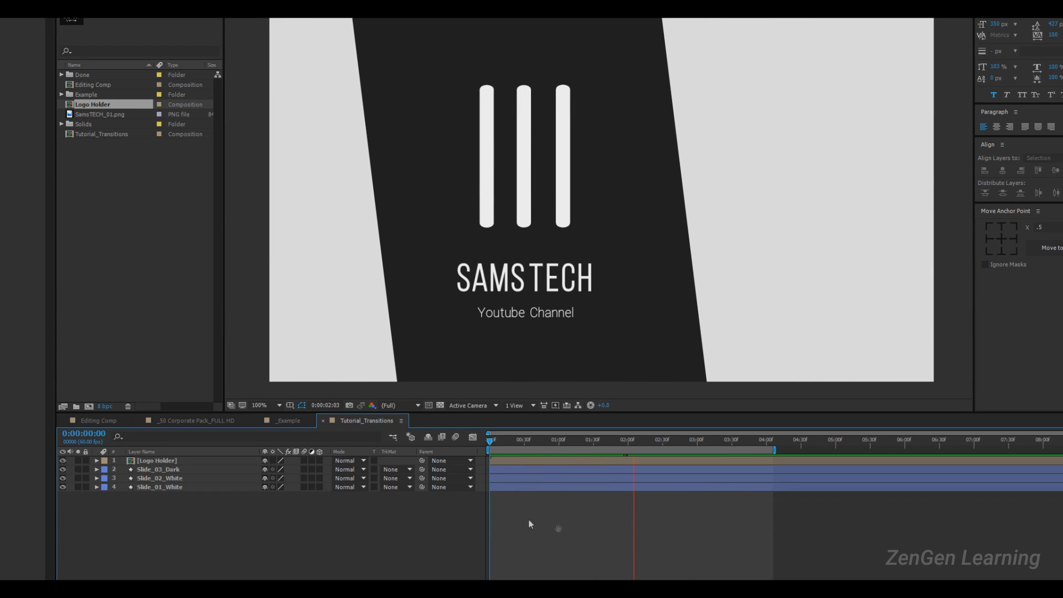
key("space")
key("space")
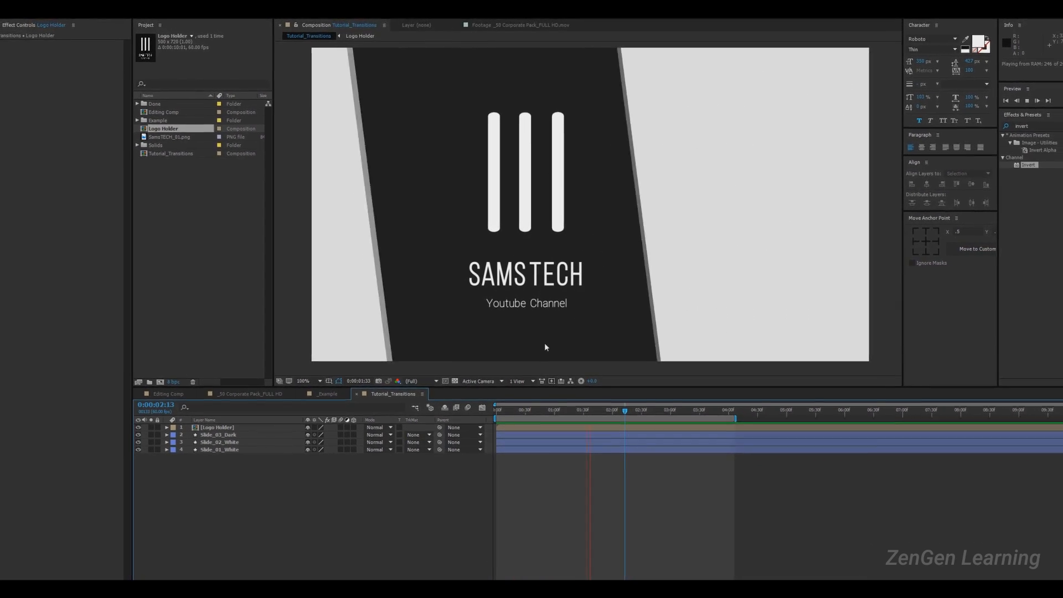
left_click_drag(627, 411, 433, 402)
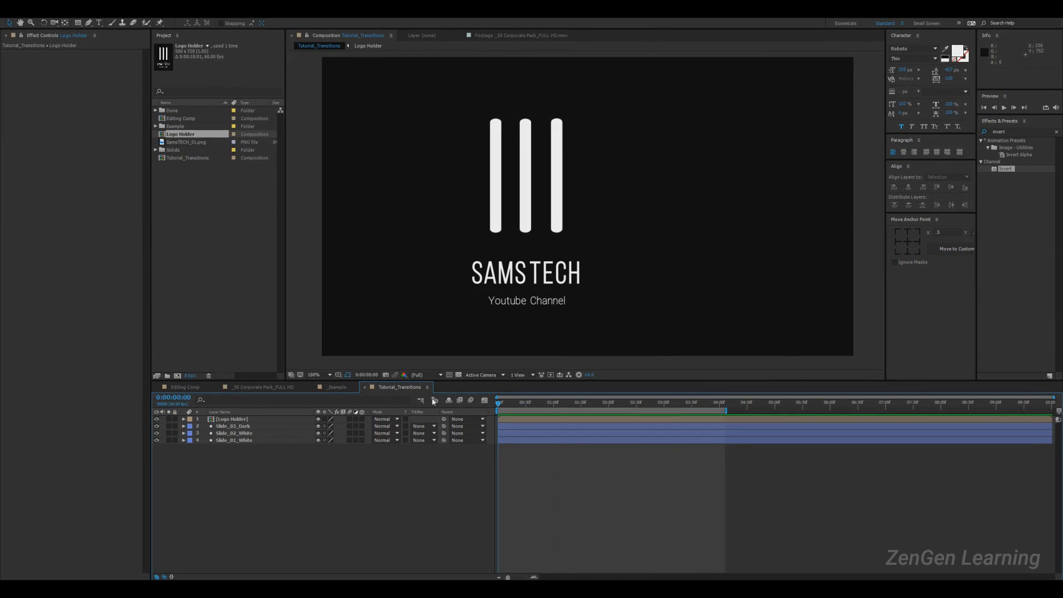
key("space")
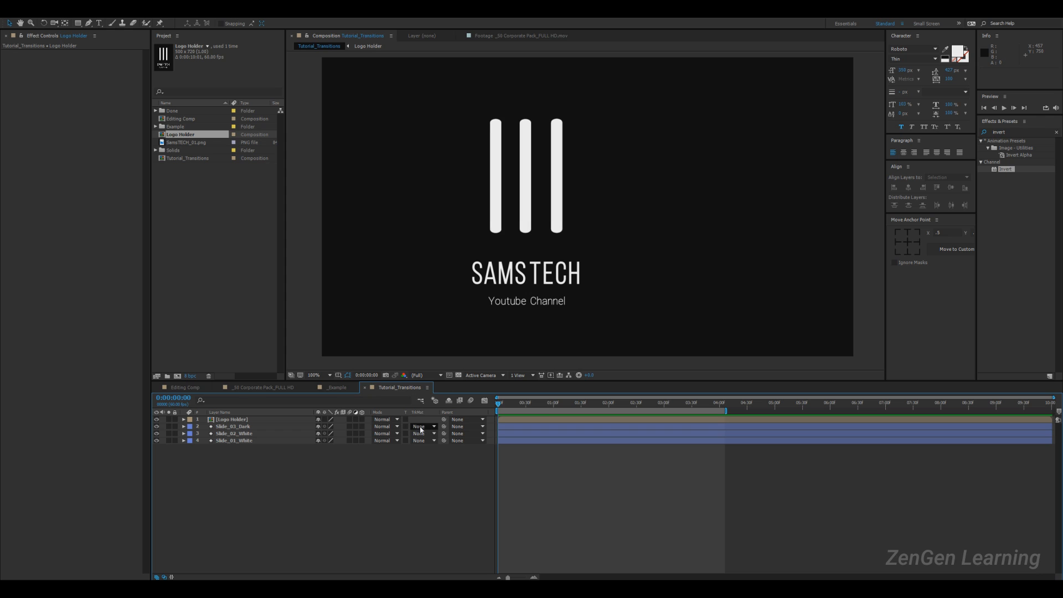
- Duplicate the Slide_03_Dark layer and move the copy to the top of the stack, above Logo Holder
left_click(248, 425)
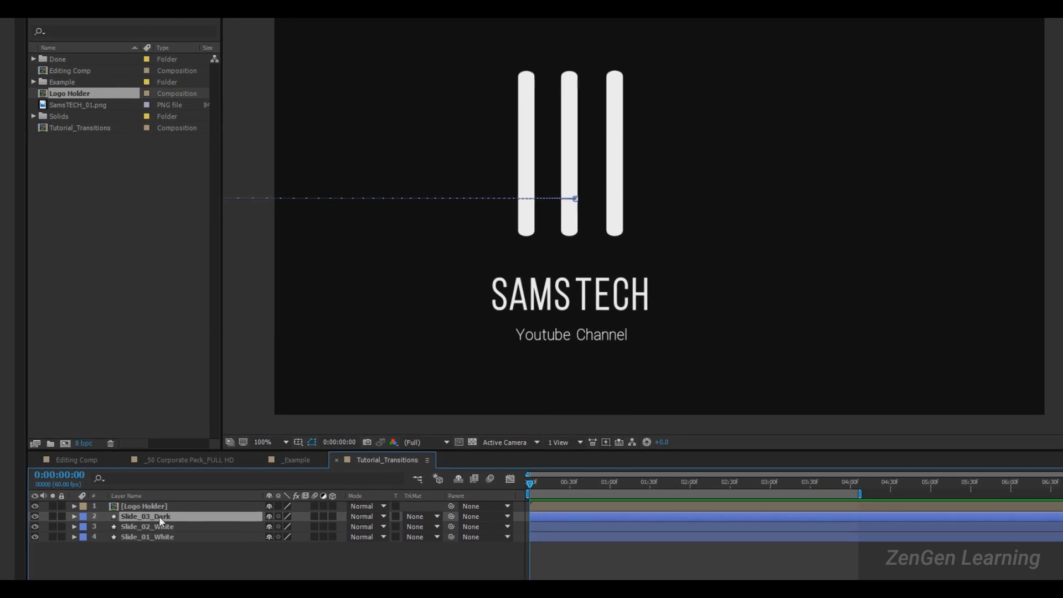
key("ctrl+d")
left_click_drag(243, 427, 245, 421)
left_click_drag(154, 521, 155, 515)
- Rename the duplicated dark slide layer as Slide_03_ALPHA
right_click(155, 516)
left_click(183, 506)
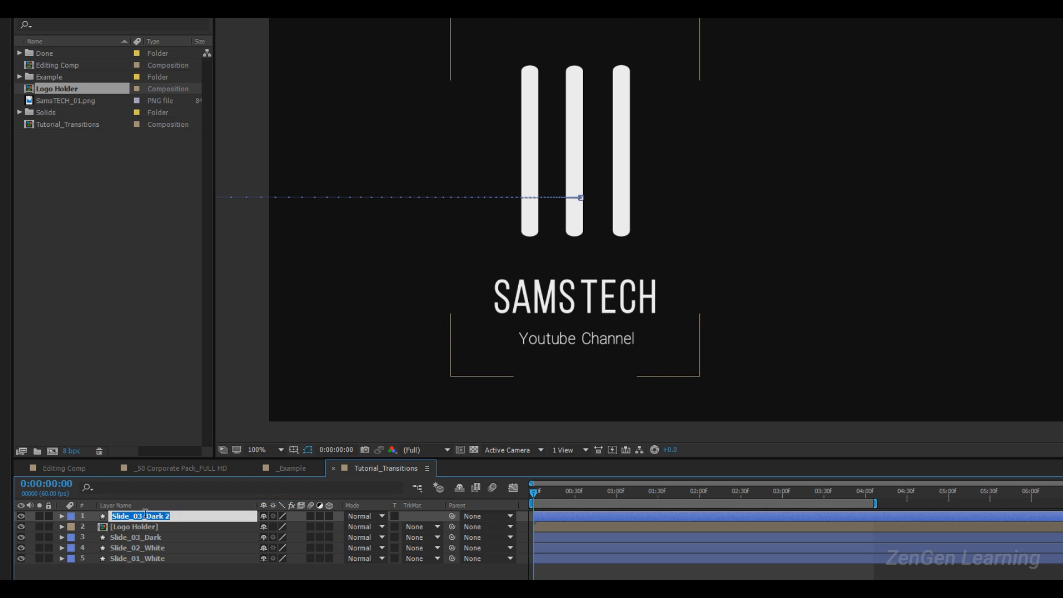
left_click(165, 518)
key("BackSpace")
key("BackSpace")
key("BackSpace")
key("BackSpace")
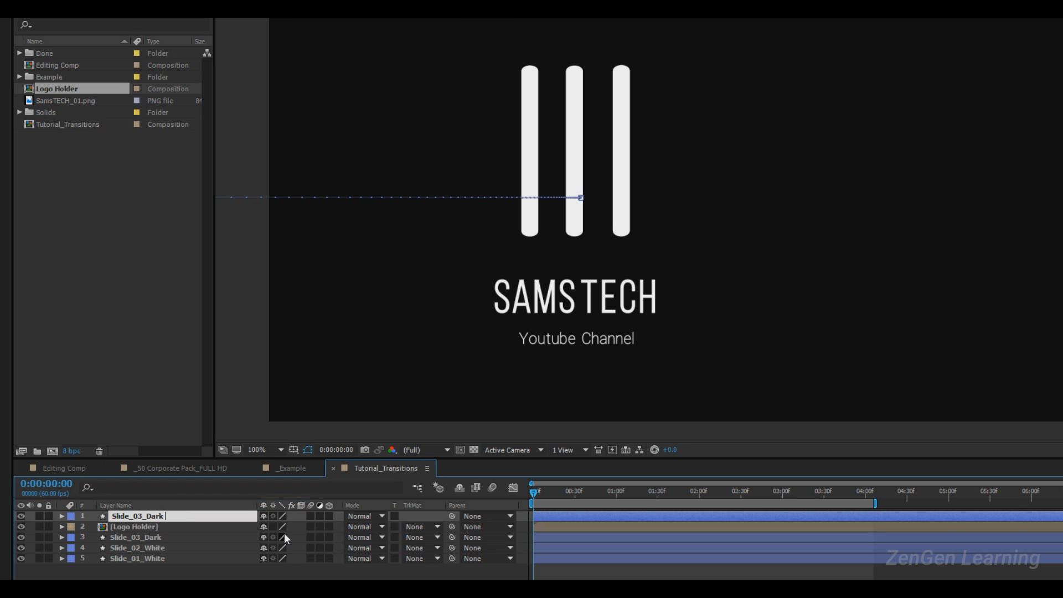
key("BackSpace")
key("BackSpace")
type("ALPHA")
key("Return")
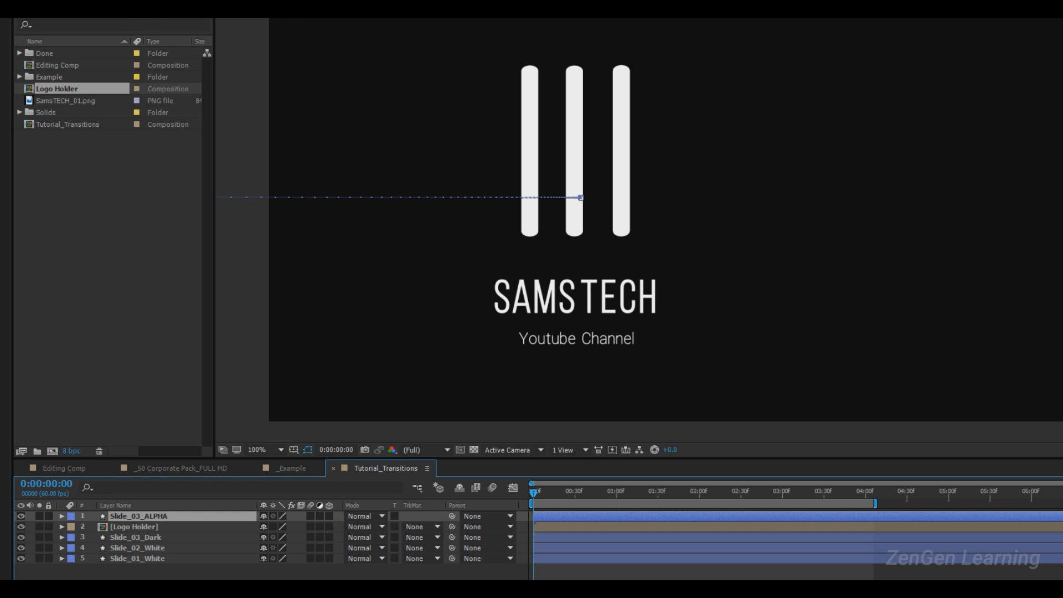
- Change the fill colour of Slide_03_ALPHA to bright red and preview how it covers the logo
left_click(553, 19)
left_click_drag(167, 345, 279, 294)
left_click(321, 293)
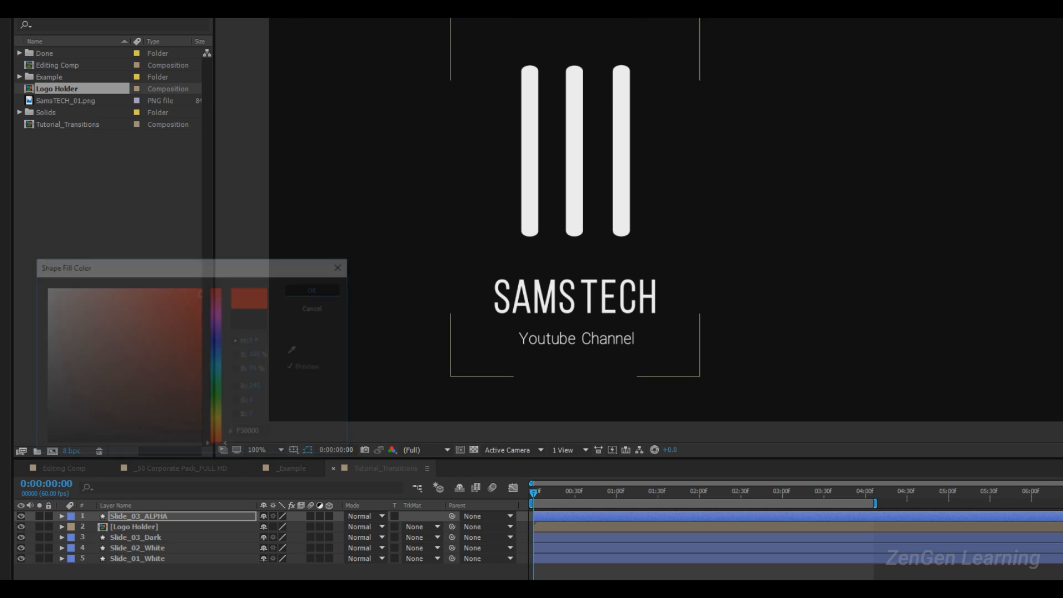
key("space")
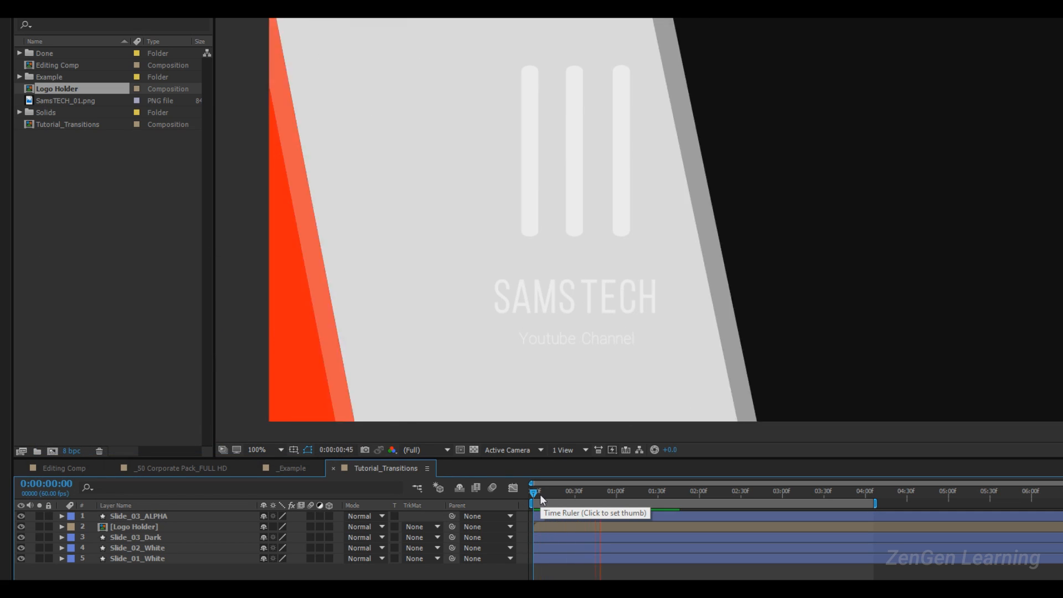
key("space")
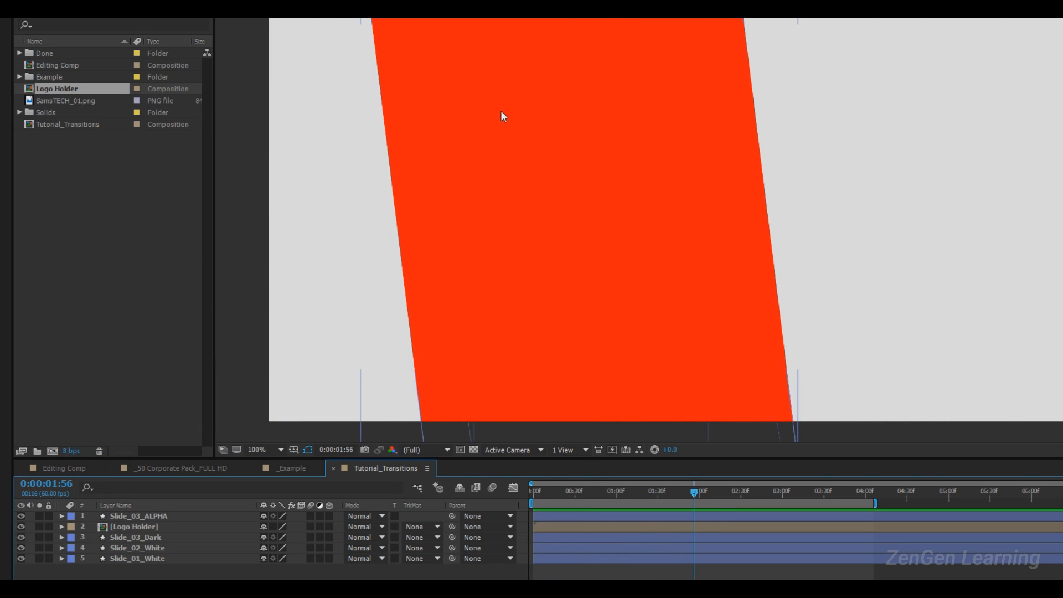
- Set the Logo Holder layer's track matte to Alpha Matte "Slide_03_ALPHA"
left_click(147, 528)
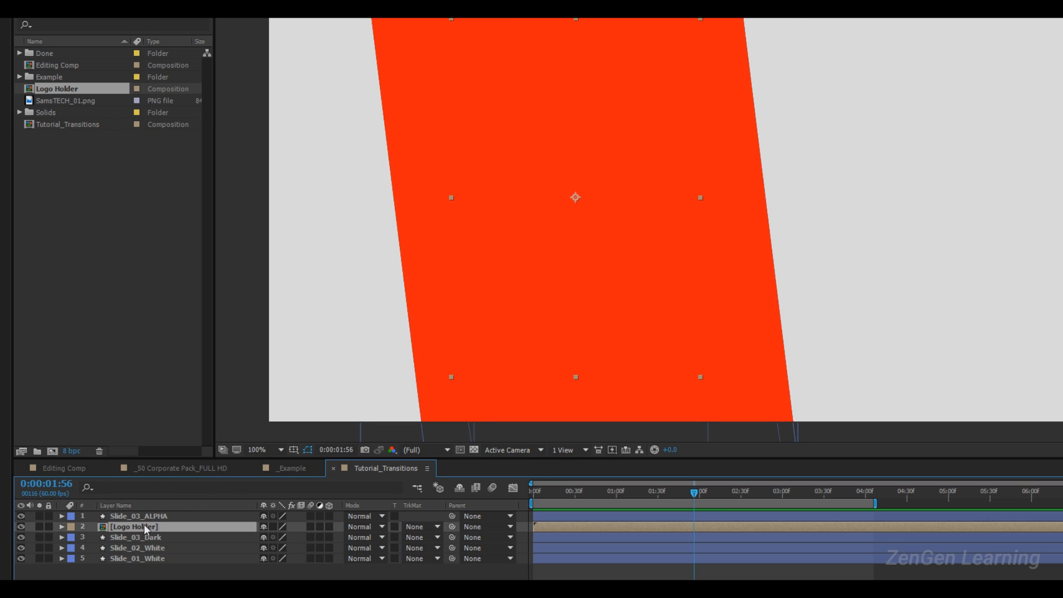
mouse_move(151, 533)
left_mouse_down()
mouse_move(153, 512)
mouse_move(159, 544)
mouse_move(153, 517)
mouse_move(150, 533)
left_mouse_up()
left_click(416, 527)
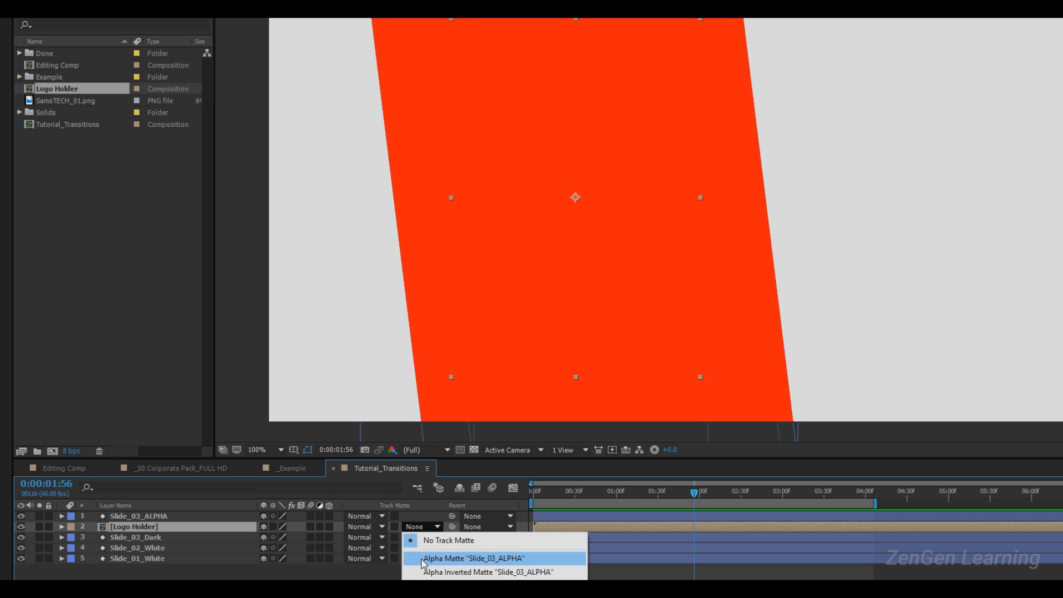
left_click(424, 559)
left_click(240, 569)
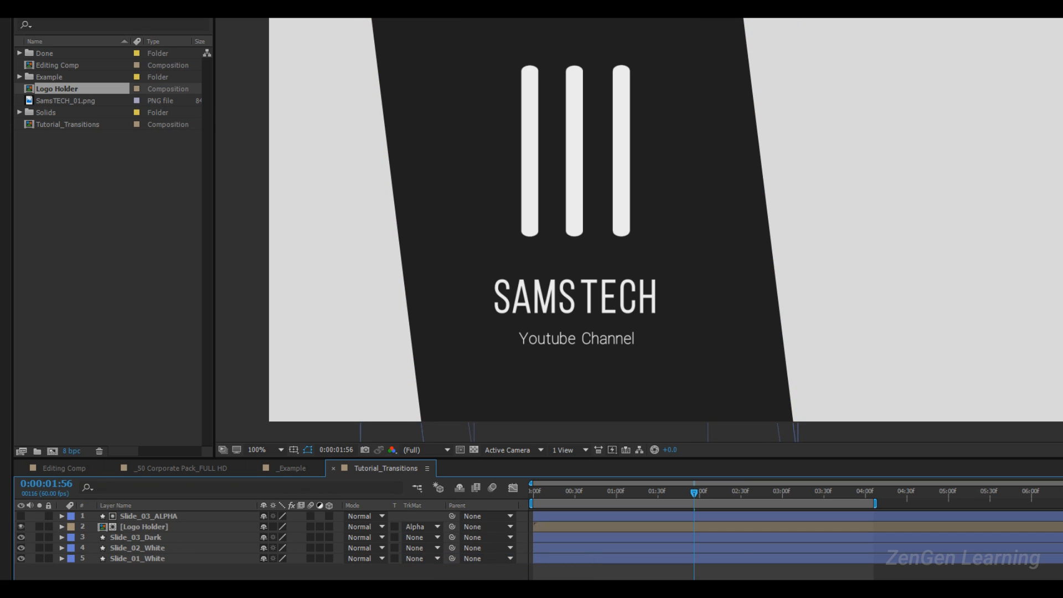
- Temporarily show the Slide_03_ALPHA matte and examine its coverage at 0:00:00:39 and 0:00:01:01 with the transparency grid
left_click(161, 518)
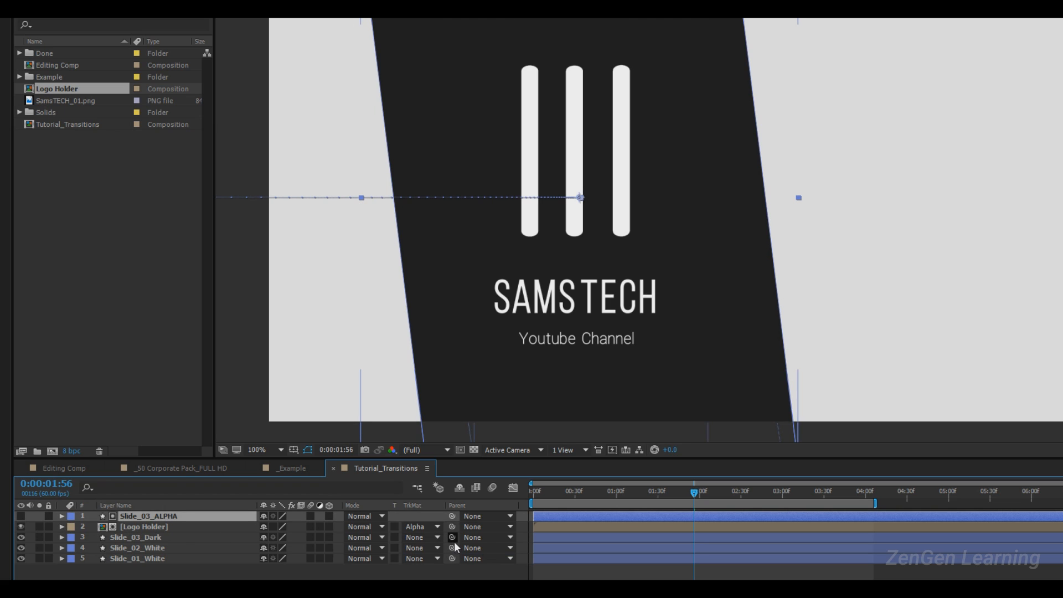
left_click(21, 517)
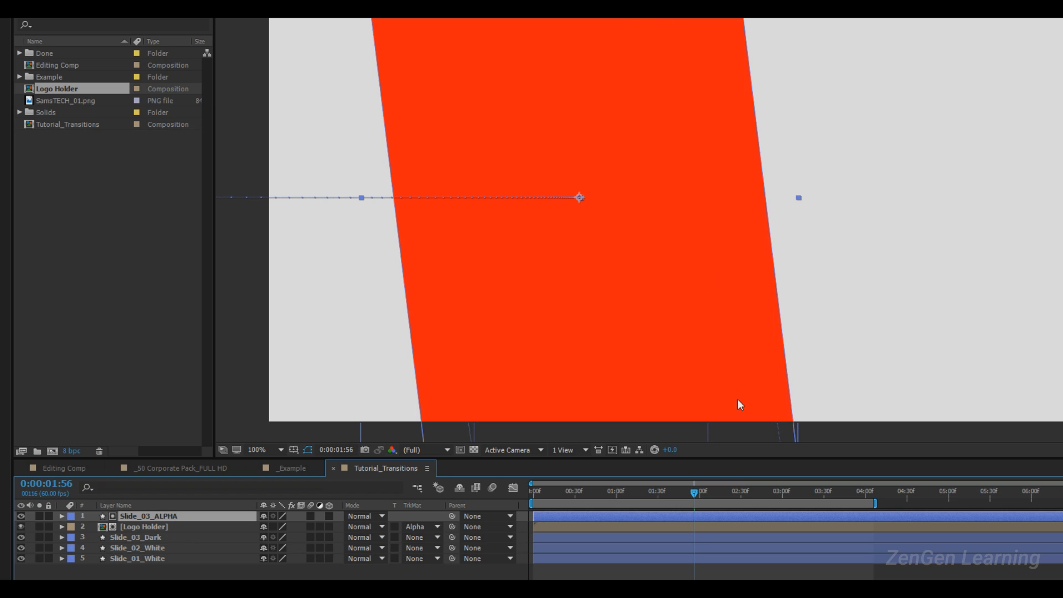
left_click_drag(693, 492, 588, 496)
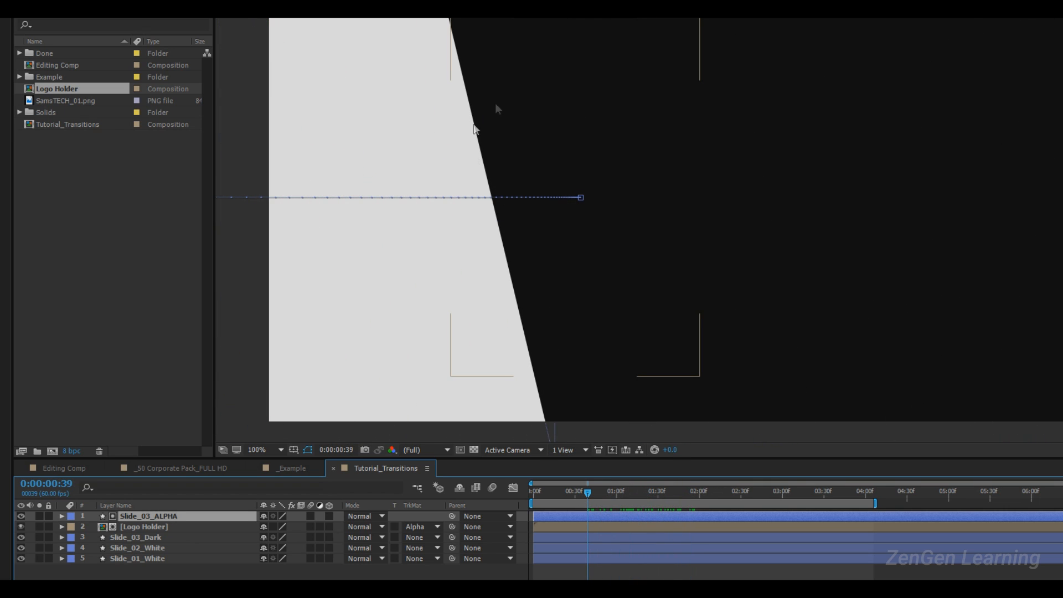
left_click(474, 449)
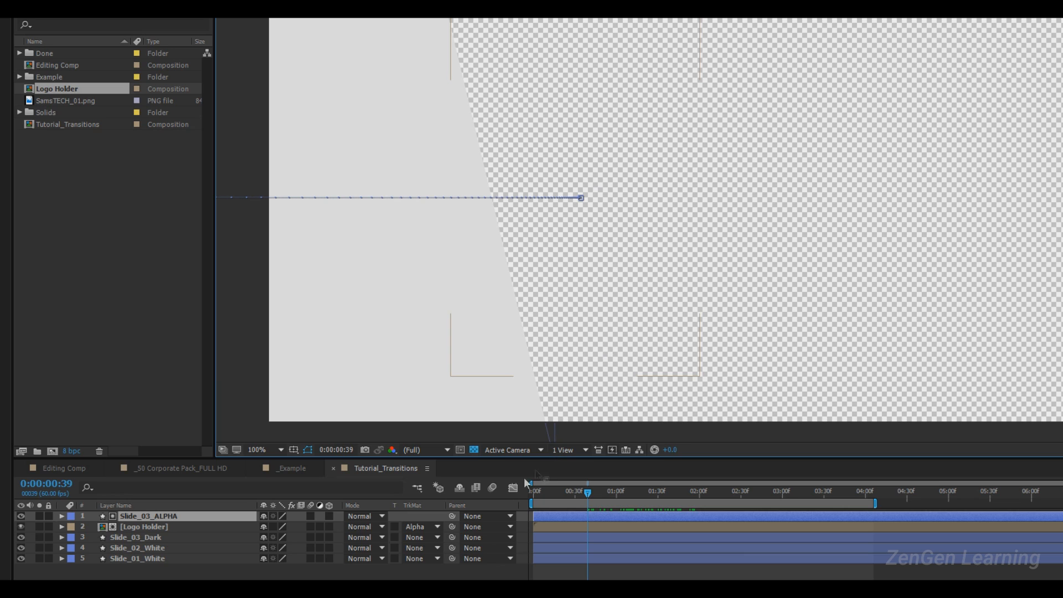
left_click(474, 449)
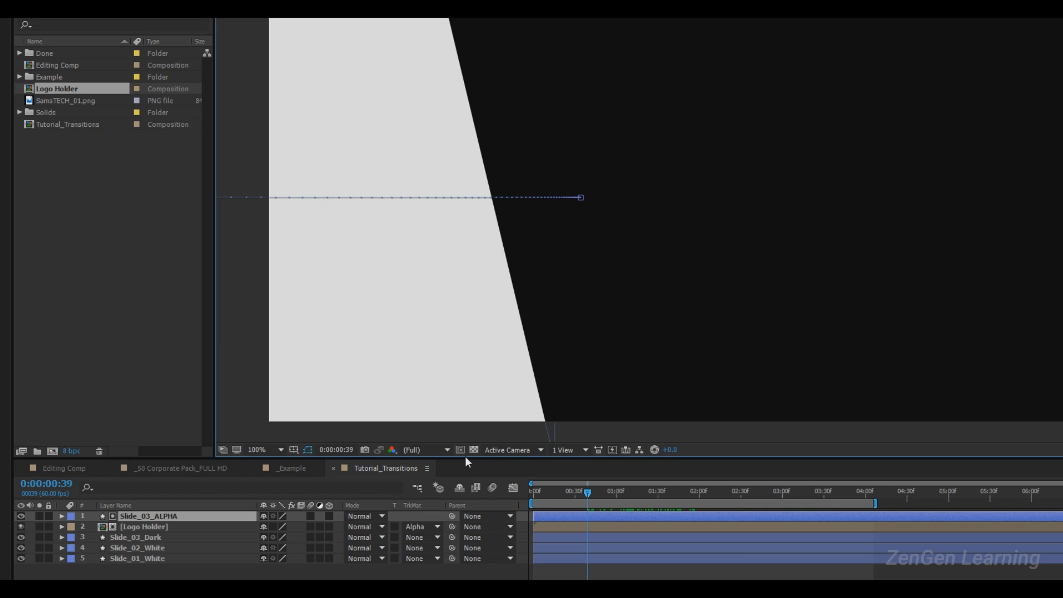
left_click(474, 449)
left_click_drag(593, 493, 618, 493)
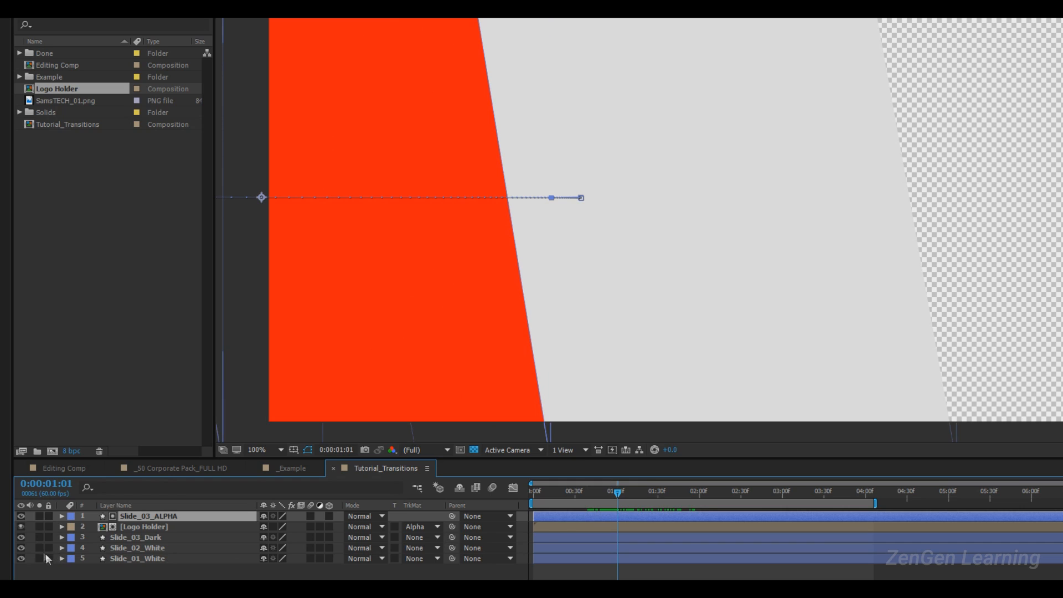
left_click(20, 516)
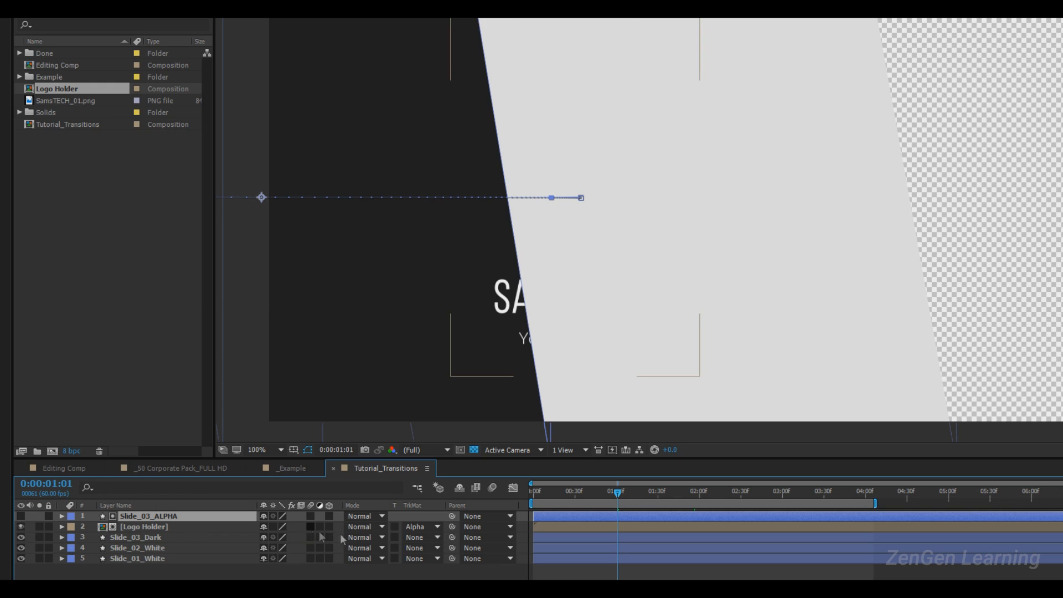
- Check the logo beneath Slide_03_ALPHA at 81% opacity, restore the matte's opacity to 100%, and hide and collapse the layer
left_click(21, 518)
key("t")
left_click_drag(266, 528, 255, 526)
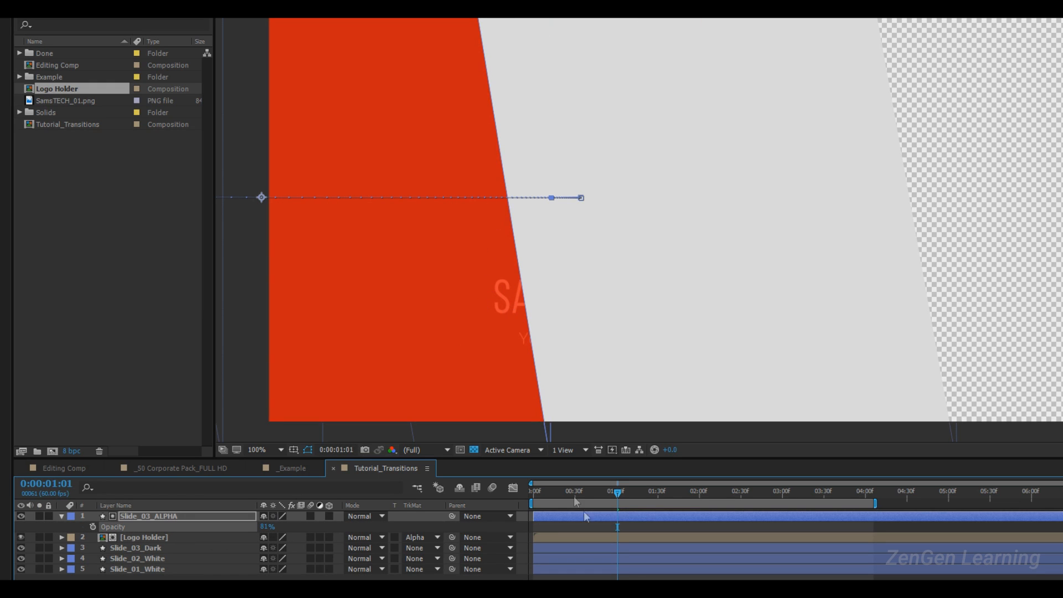
left_click_drag(618, 492, 730, 491)
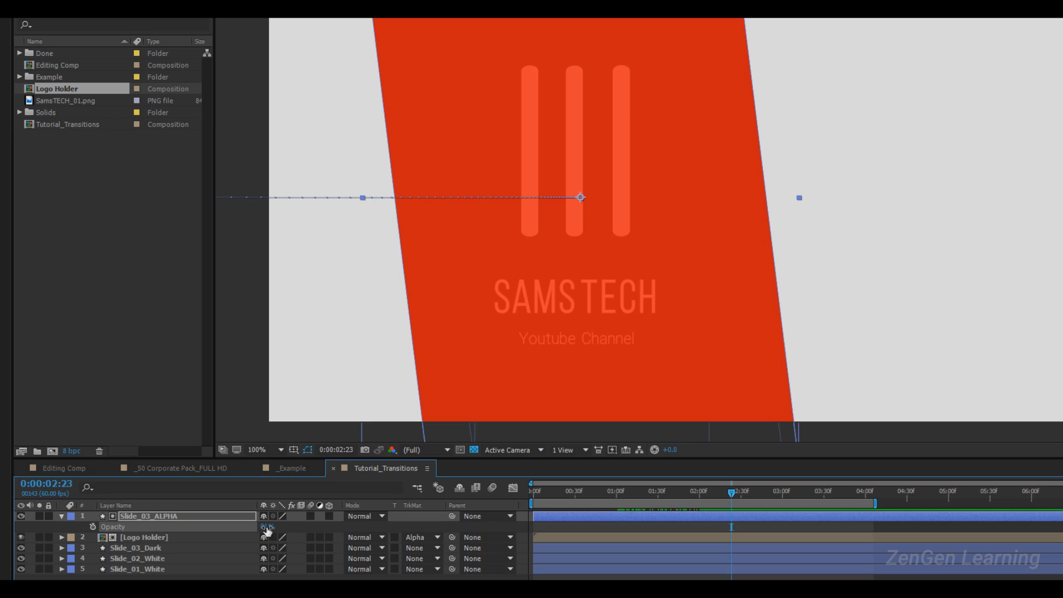
left_click_drag(267, 528, 484, 531)
left_click(154, 519)
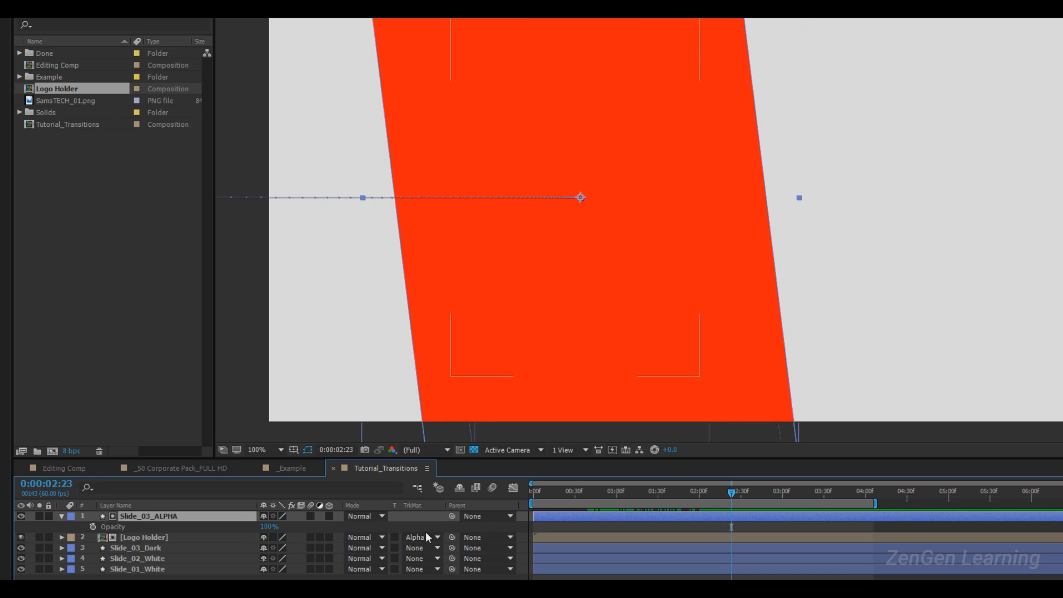
left_click(21, 517)
left_click(62, 517)
- Preview the logo being revealed through the matte with the transparency grid turned off
key("space")
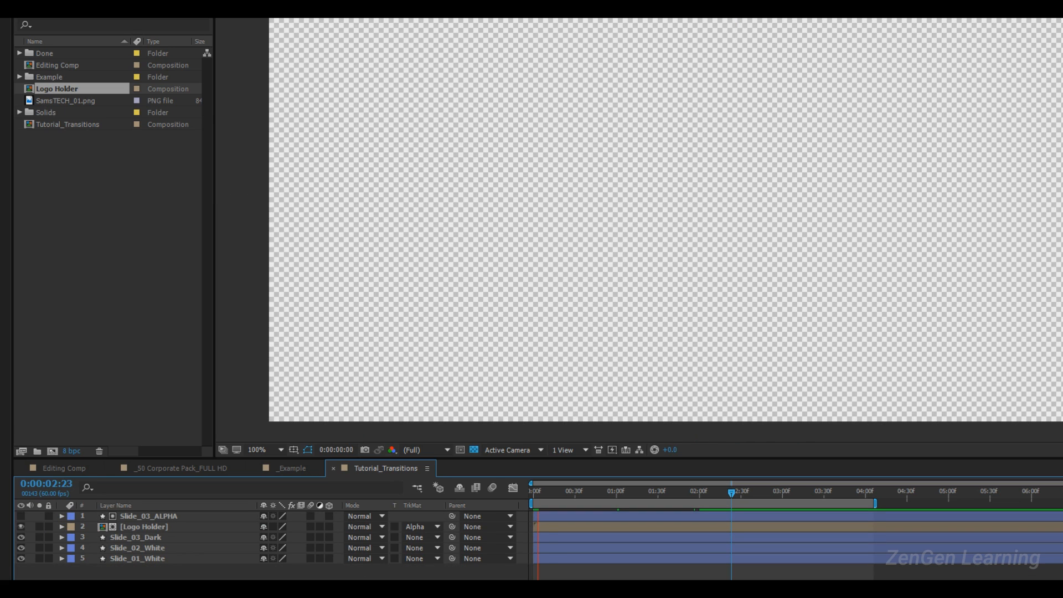
key("space")
left_click(474, 450)
key("space")
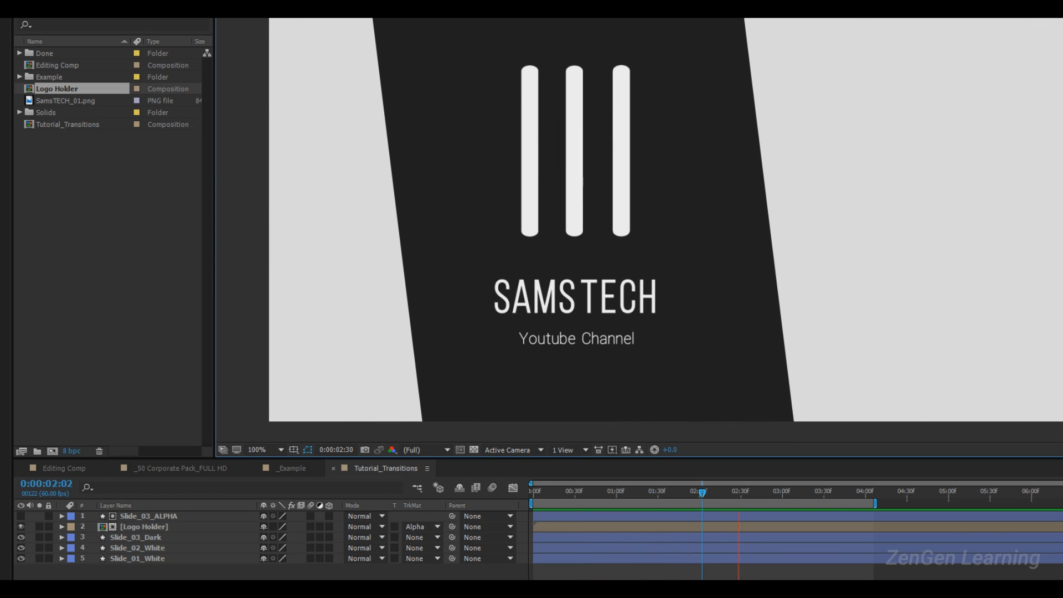
key("space")
key("space")
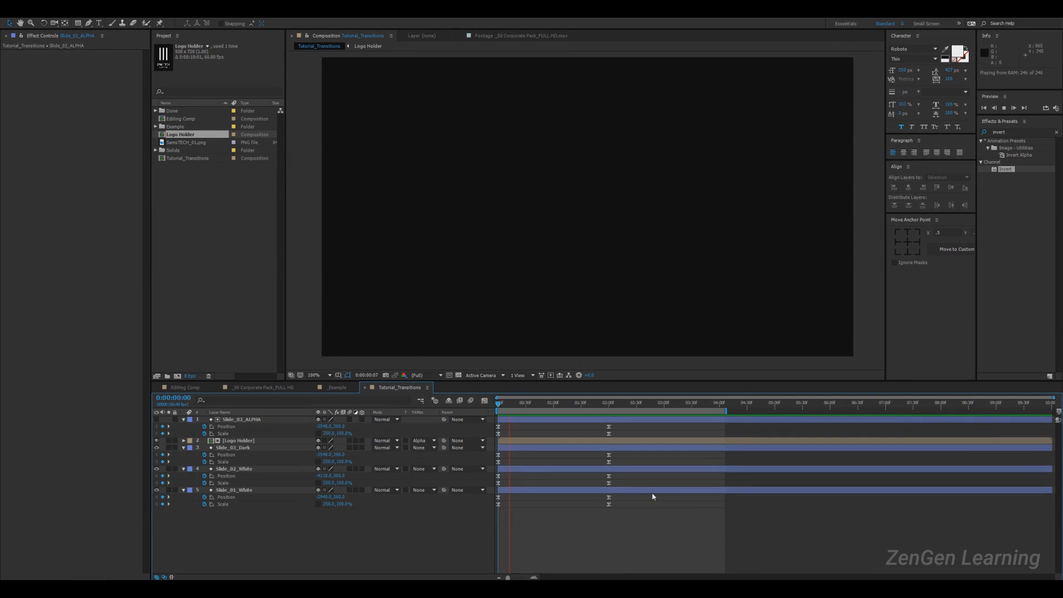
- Add Position and Scale keyframes at 0:00:03:00 to Slide_03_ALPHA, Slide_03_Dark, Slide_02_White and Slide_01_White
left_click(609, 404)
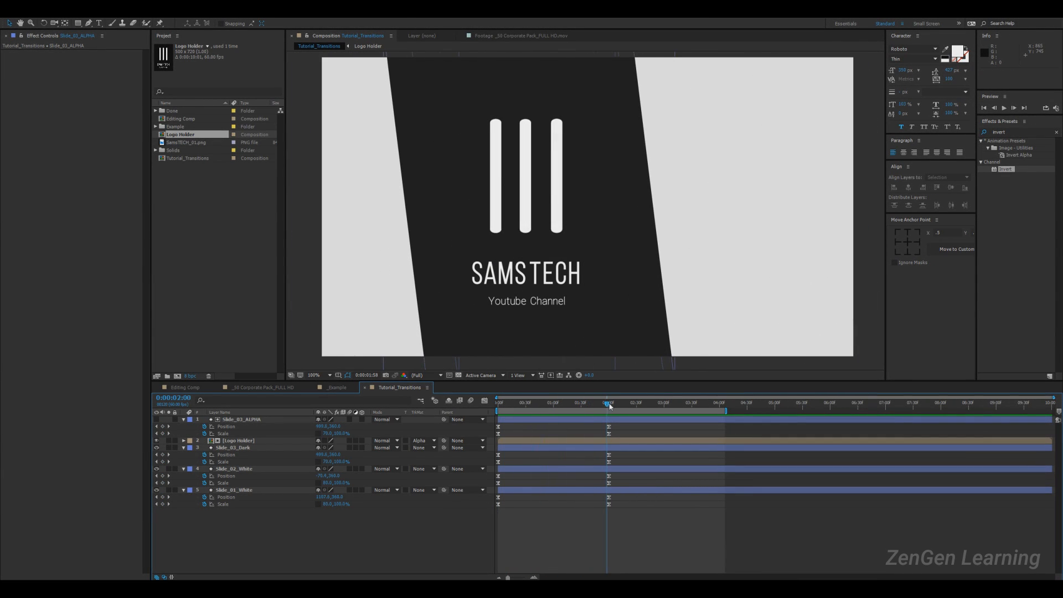
left_click_drag(609, 406, 666, 411)
left_click_drag(163, 426, 163, 510)
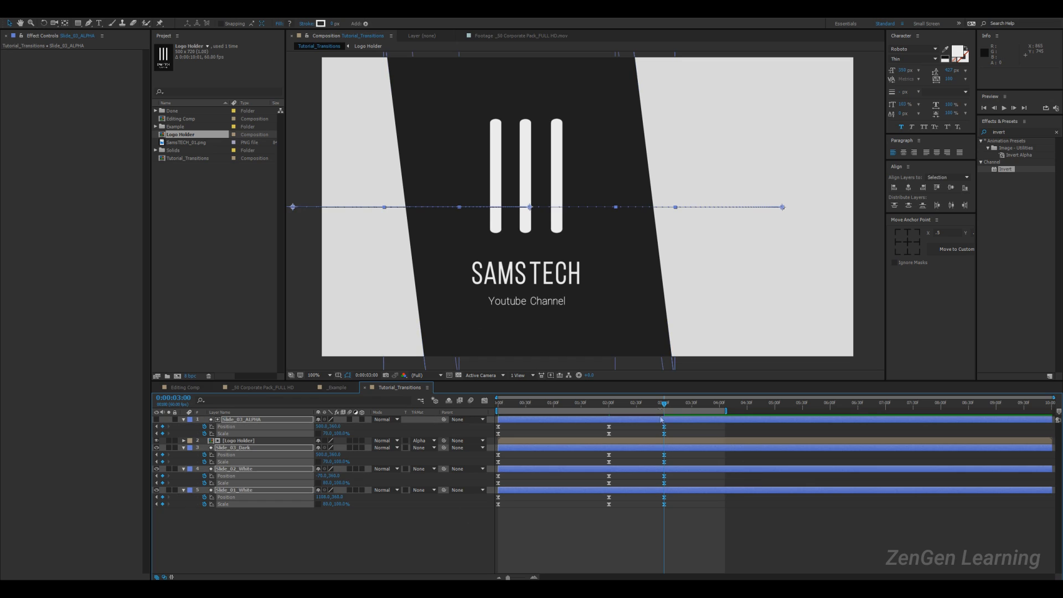
left_click_drag(619, 406, 663, 418)
- Set the end of the Tutorial_Transitions work area to 0:00:05:00
left_click_drag(752, 417, 776, 417)
left_click(560, 554)
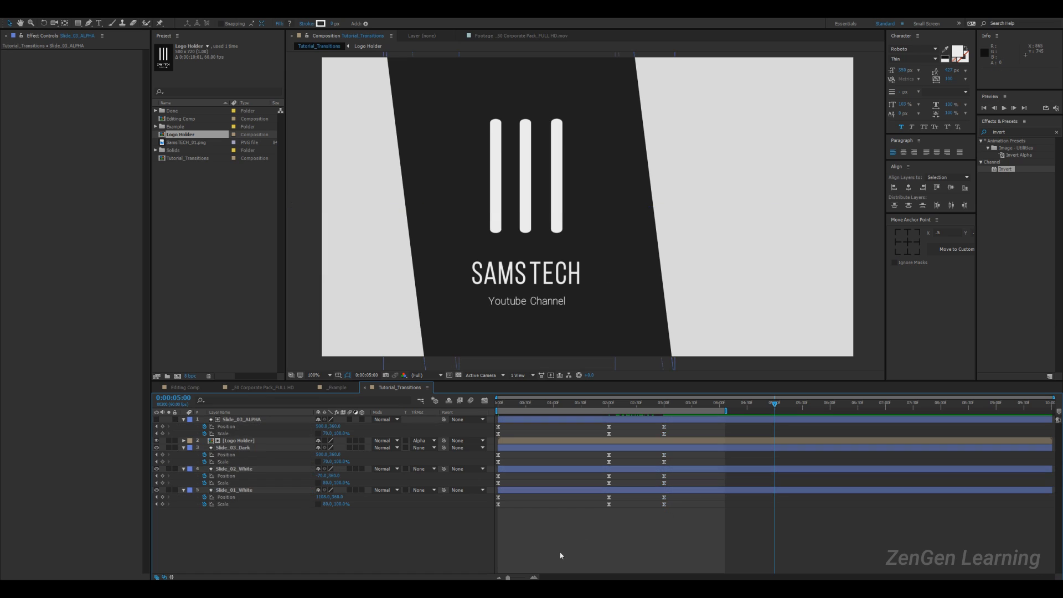
key("n")
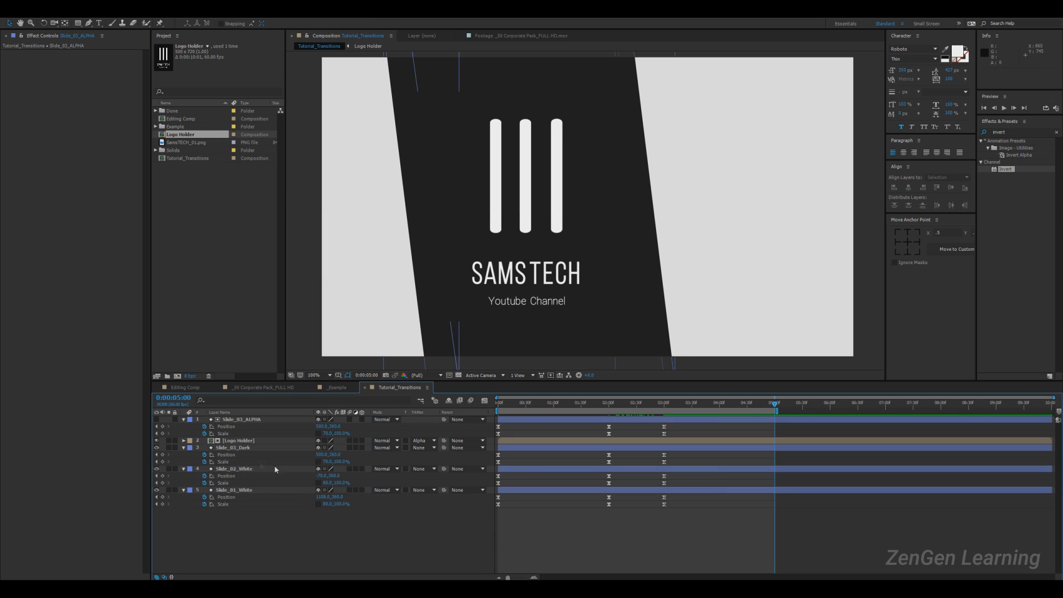
- Remove the track matte from Logo Holder and delete the Slide_03_ALPHA layer
key("comma")
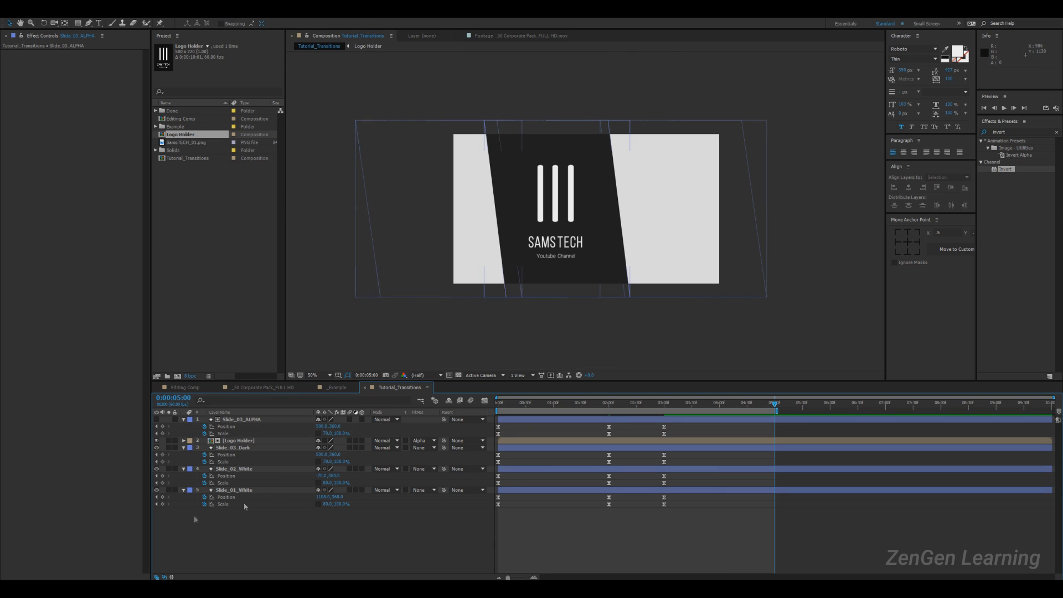
left_click(240, 420)
key("period")
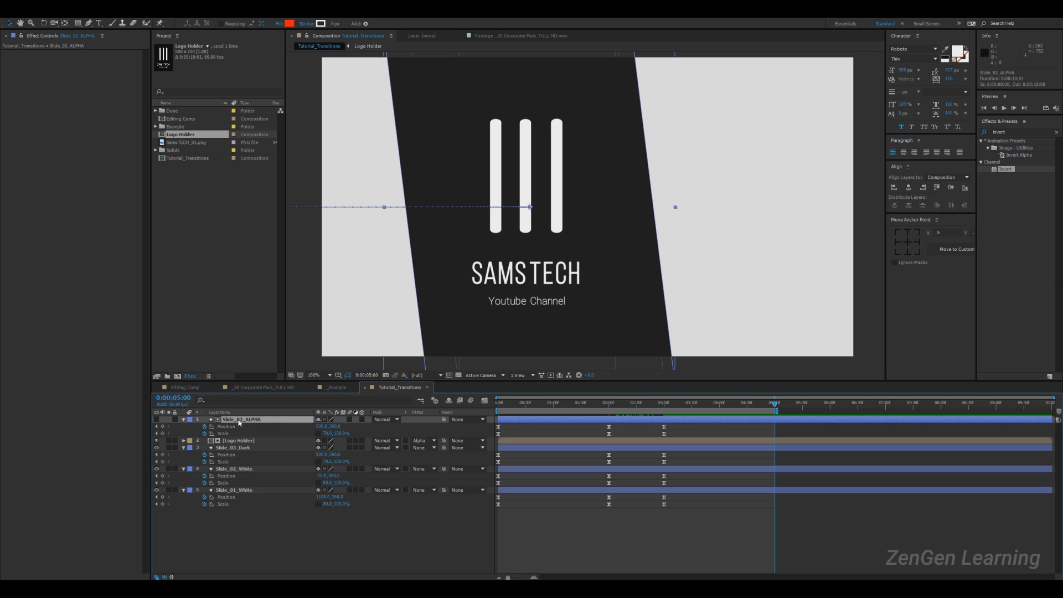
left_click(239, 448)
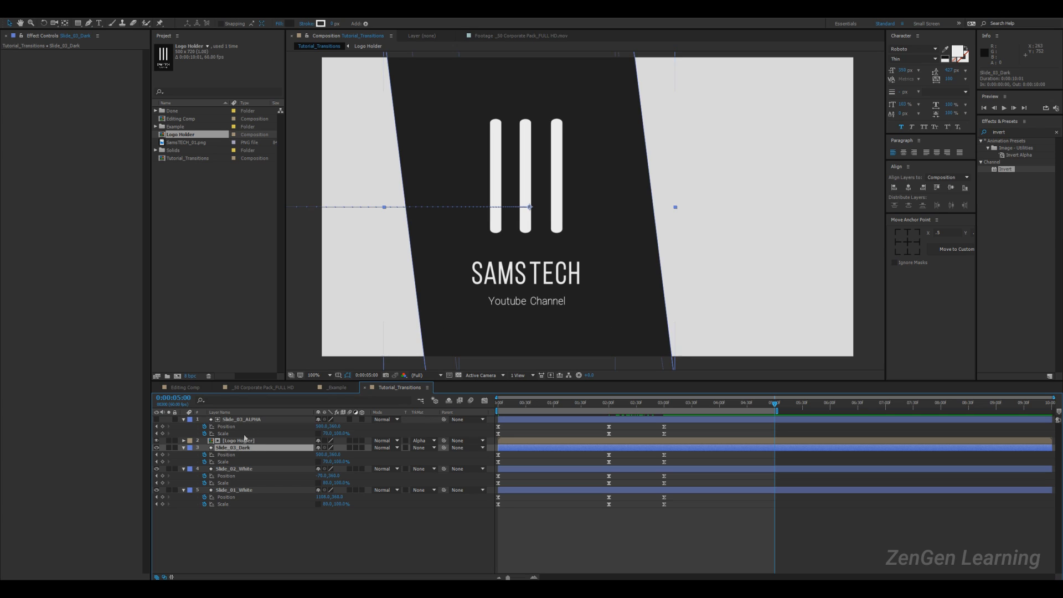
left_click(423, 440)
left_click(232, 440)
left_click(423, 441)
left_click(441, 450)
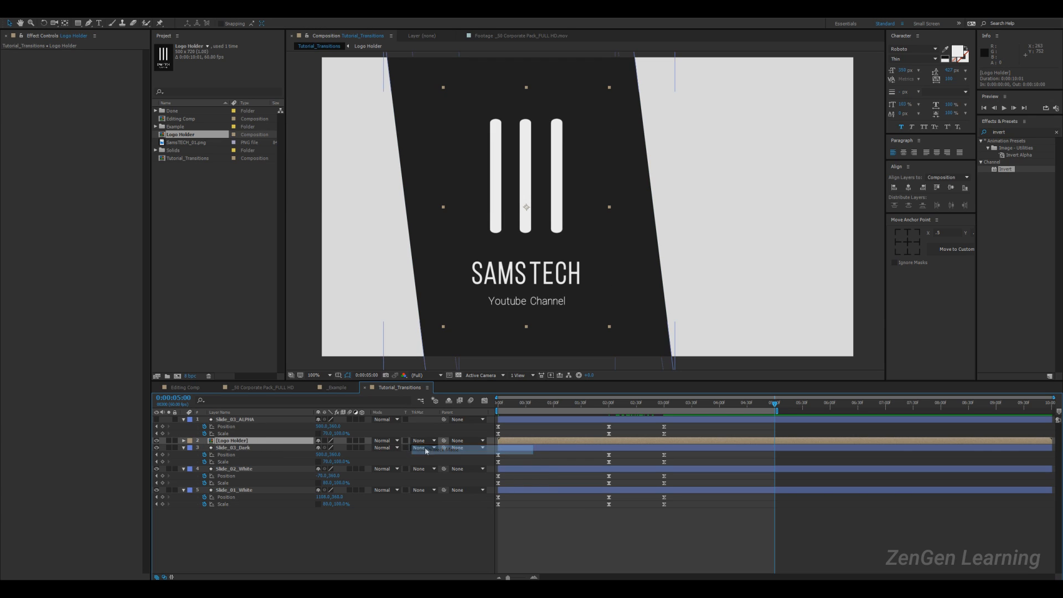
left_click(253, 420)
key("Delete")
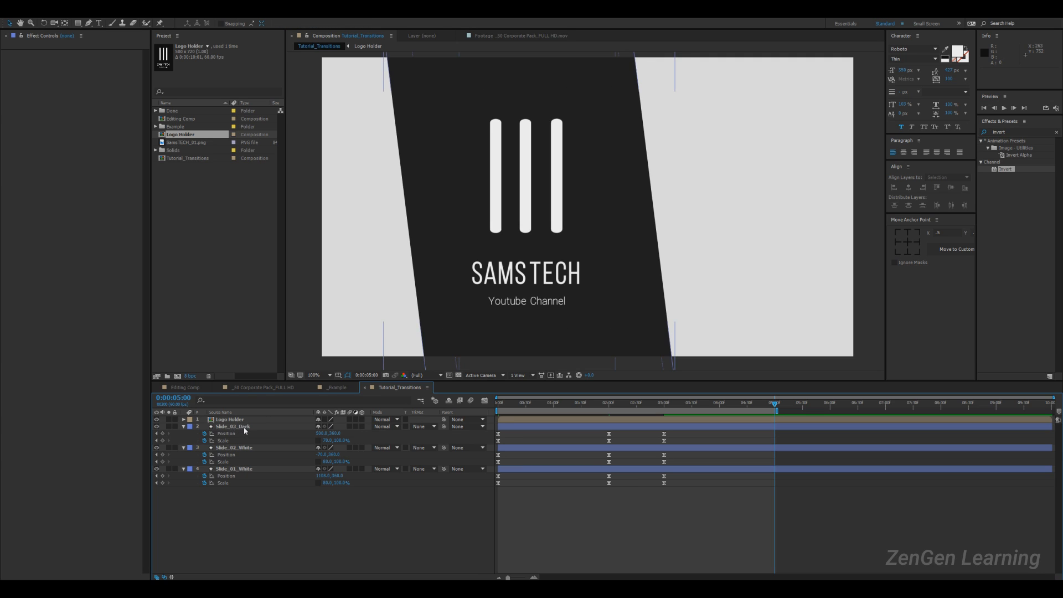
- Hide Logo Holder and move Slide_03_Dark, Slide_02_White and Slide_01_White past the frame's right edge at 0:00:05:00
left_click(245, 428)
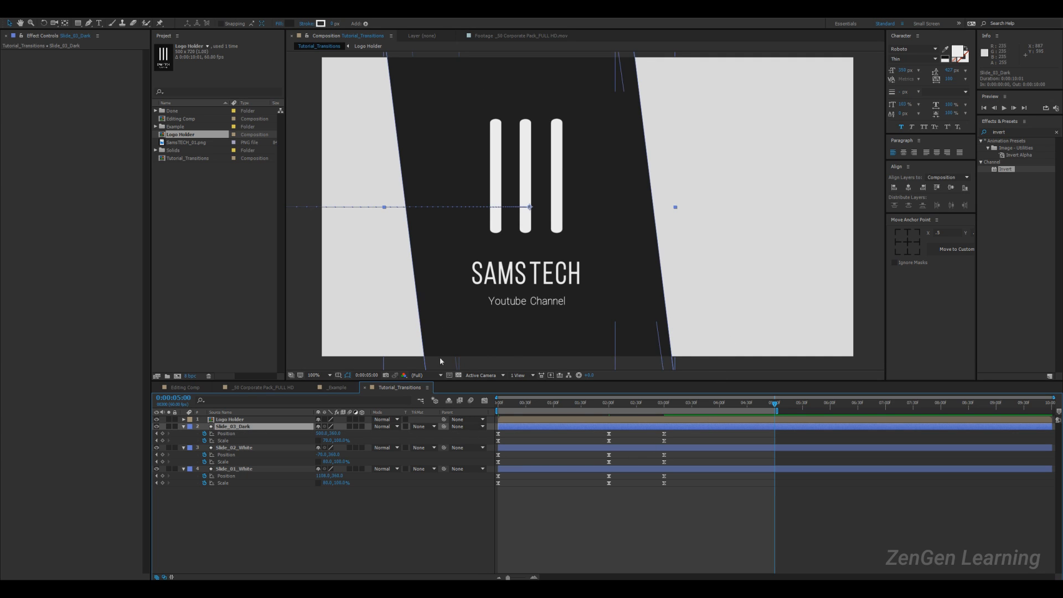
key("comma")
key("comma")
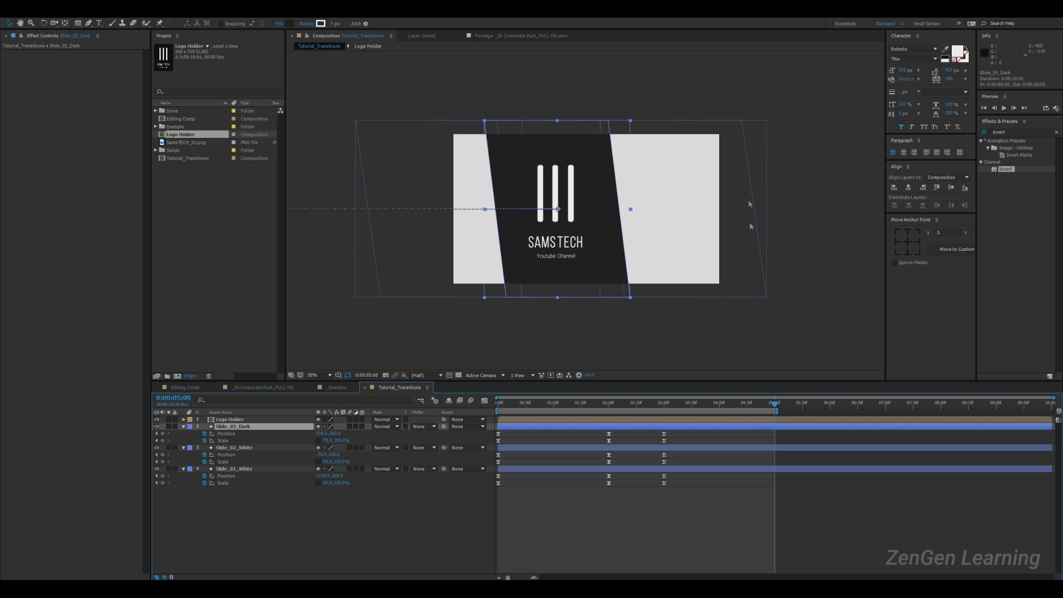
left_click(157, 419)
left_click_drag(840, 180, 440, 267)
key("comma")
left_click_drag(503, 237, 688, 301)
left_click_drag(842, 322, 618, 205)
left_click_drag(681, 230, 714, 230)
left_click_drag(610, 271, 635, 268)
left_click(644, 296)
left_click(307, 513)
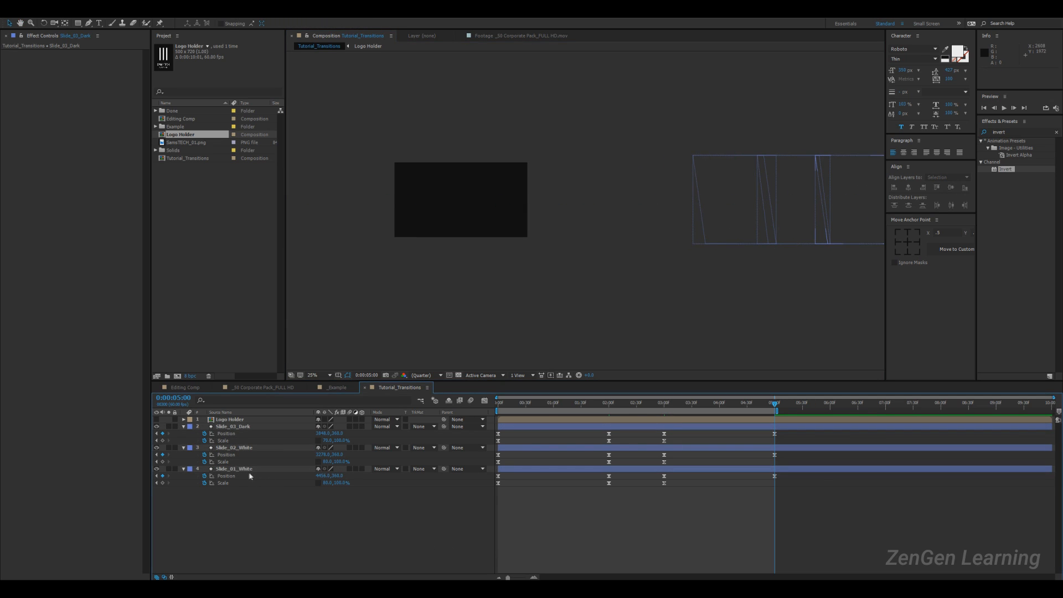
- Stretch Slide_02_White horizontally to about 390% scale at 0:00:05:00
left_click(249, 449)
left_click_drag(721, 299, 636, 304)
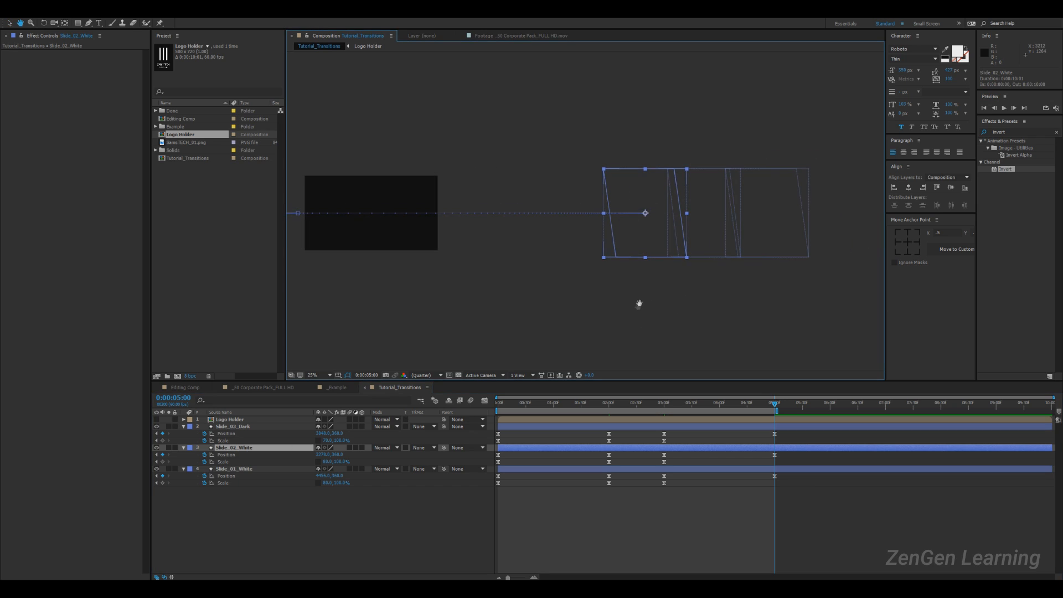
left_click(253, 427)
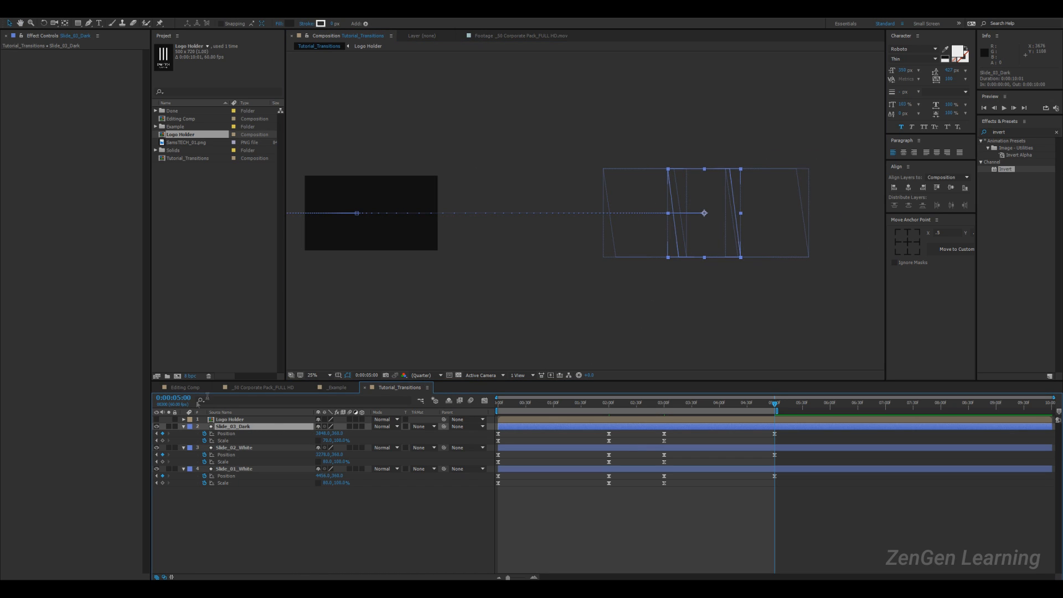
left_click(633, 239)
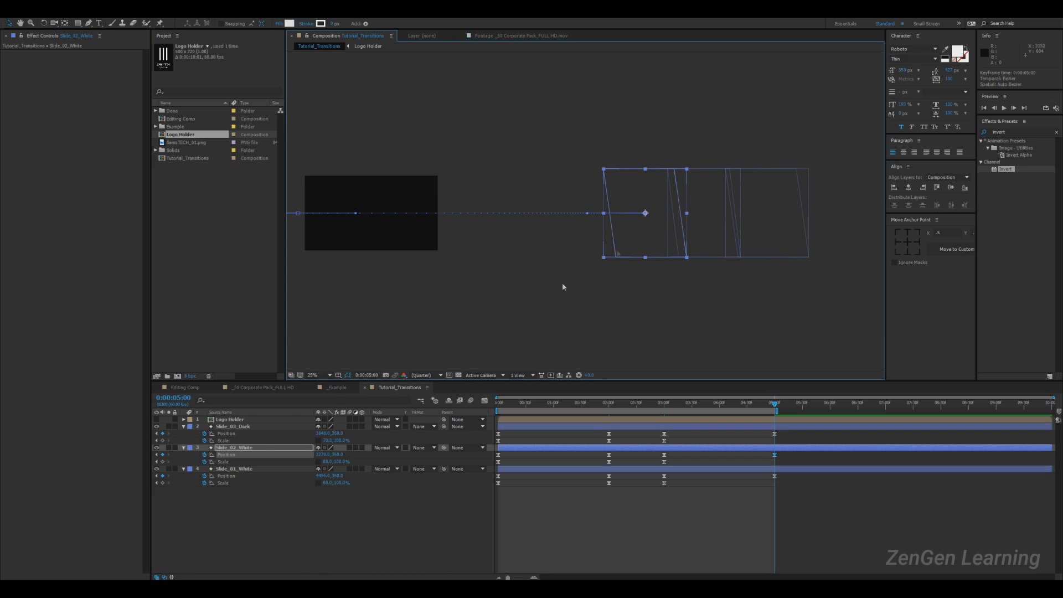
left_click(567, 498)
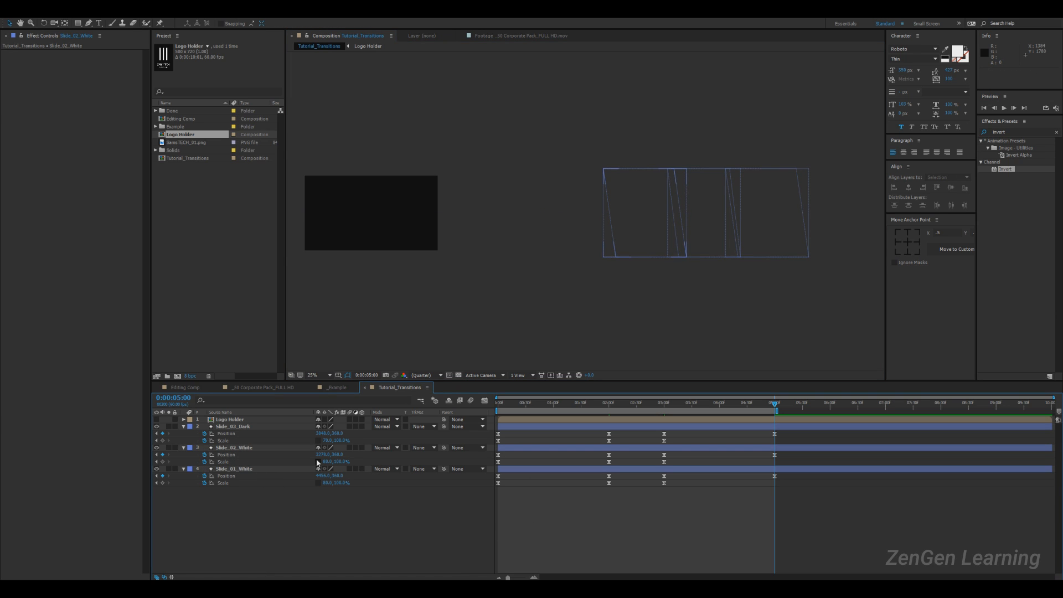
left_click_drag(327, 461, 429, 460)
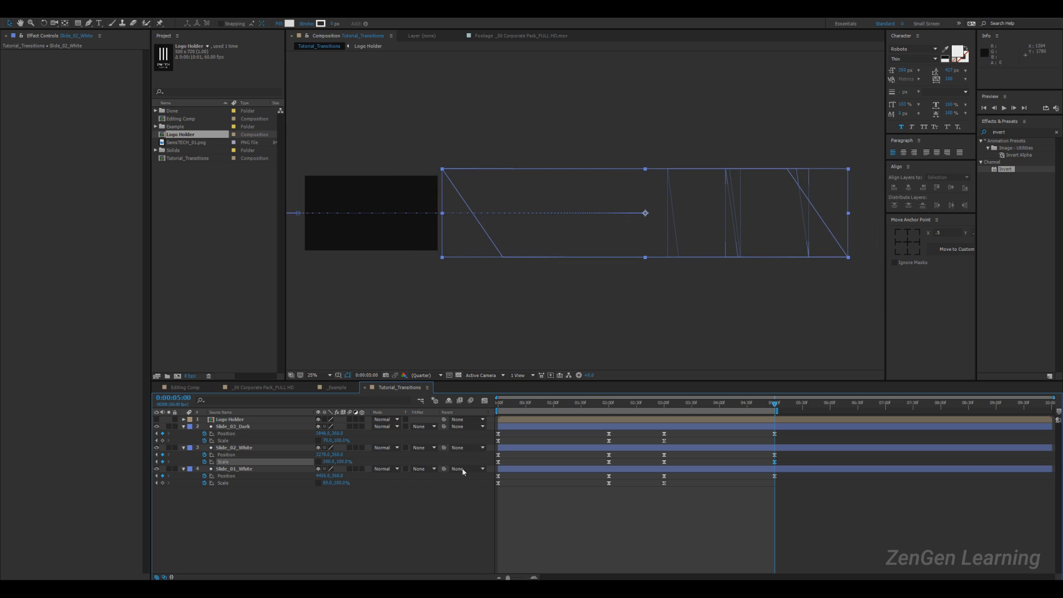
- Shift all three slide layers together farther right of the frame at 0:00:05:00 so the stretched white slide clears it
left_click(254, 427)
left_click(251, 470, "shift")
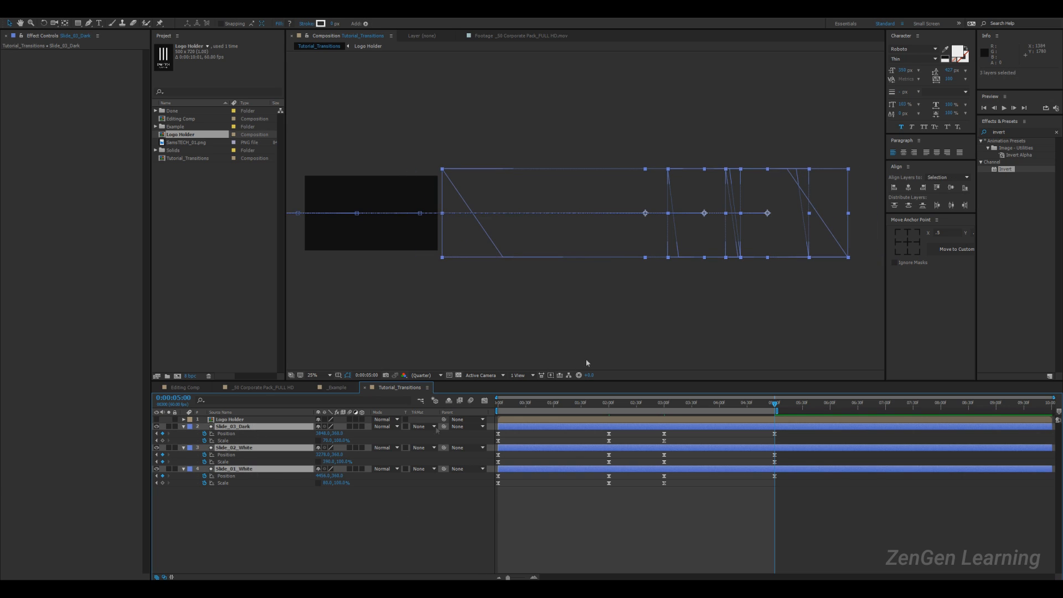
left_click_drag(621, 243, 734, 246)
scroll(410, 277, "up", 1)
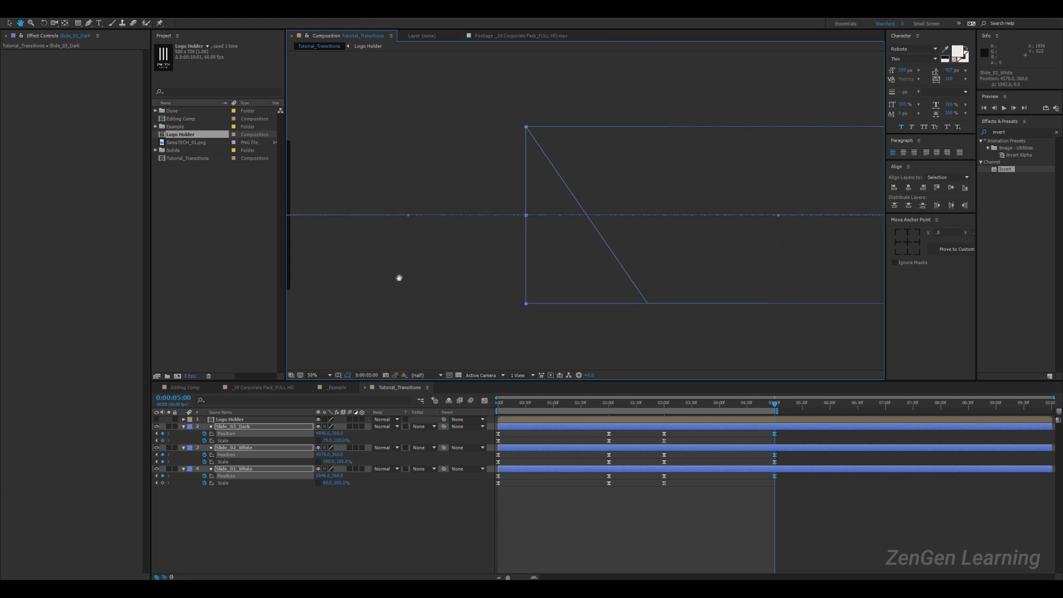
left_click_drag(401, 277, 670, 268)
left_click_drag(463, 266, 607, 270)
scroll(626, 258, "up", 1)
- Preview the slides entering, holding and leaving the frame across the work area
key("KP_0")
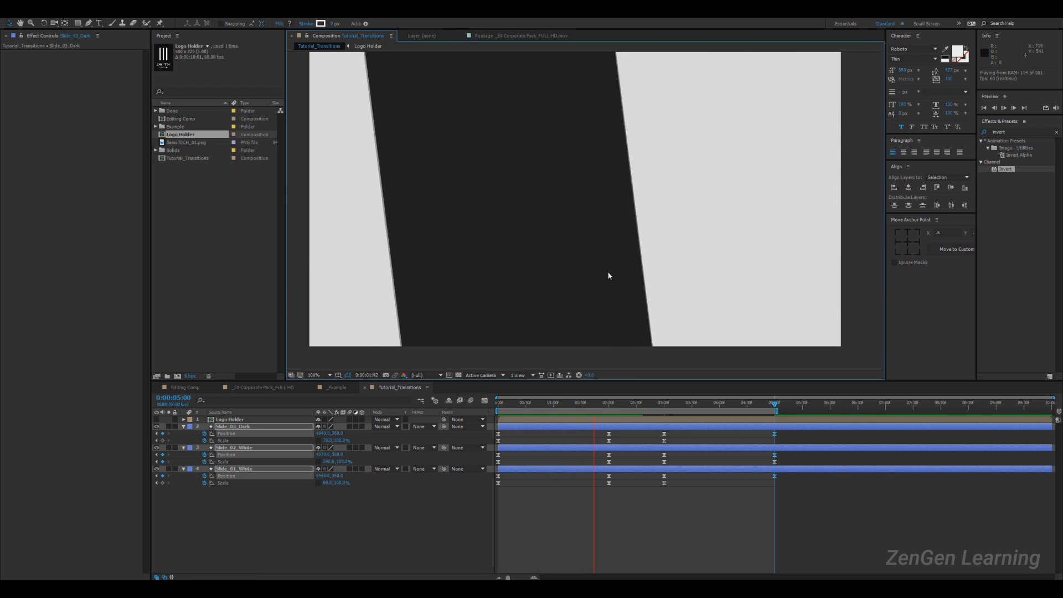
key("space")
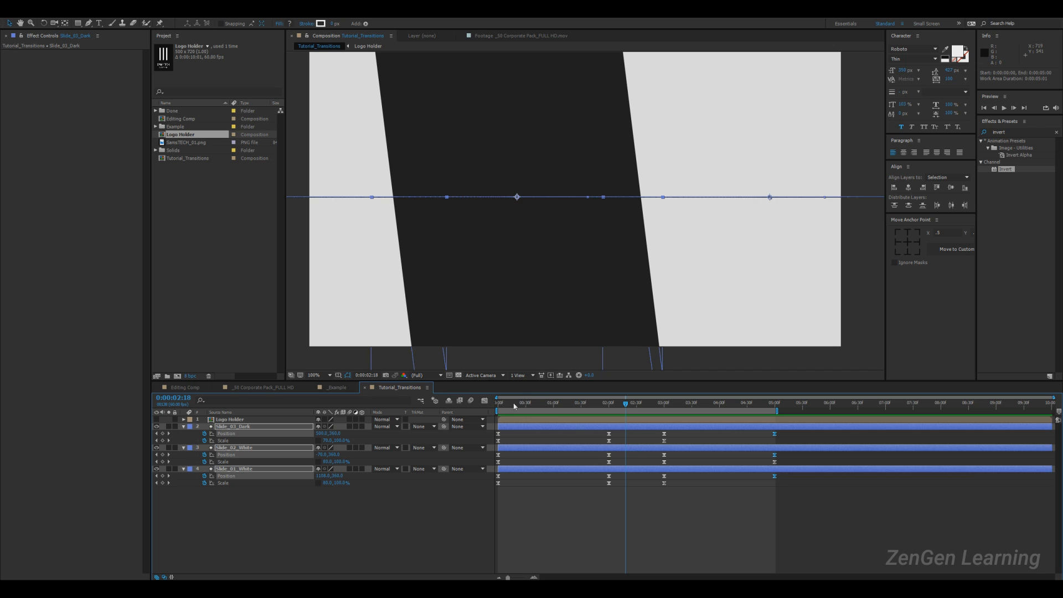
key("space")
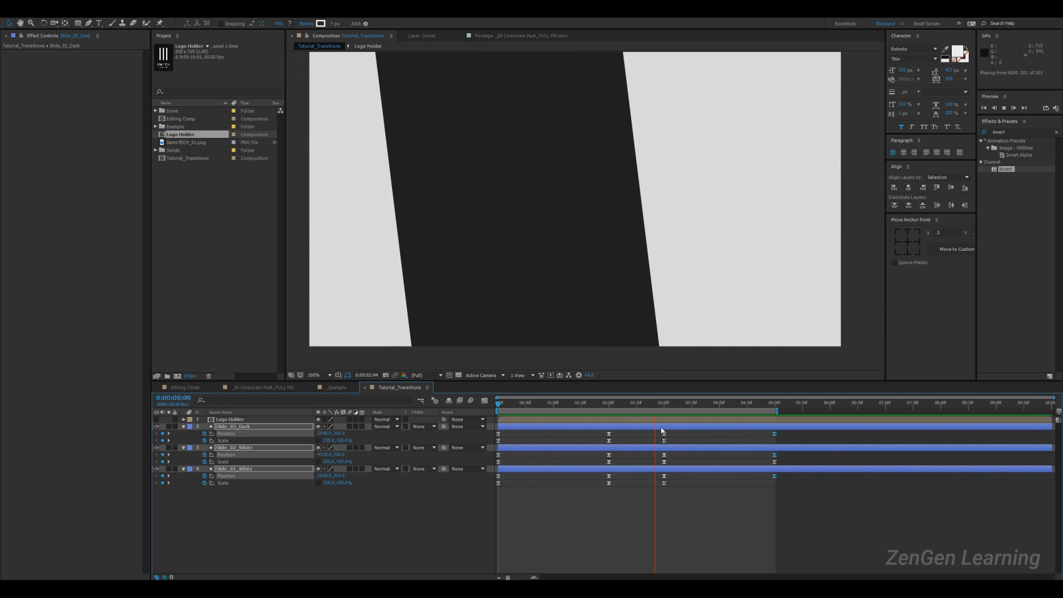
key("space")
- Apply Easy Ease to the slides' Position and Scale keyframes at 0:00:03:00, selecting them in the speed graph
scroll(746, 278, "down", 1)
left_click_drag(717, 277, 584, 285)
left_click_drag(787, 433, 659, 484)
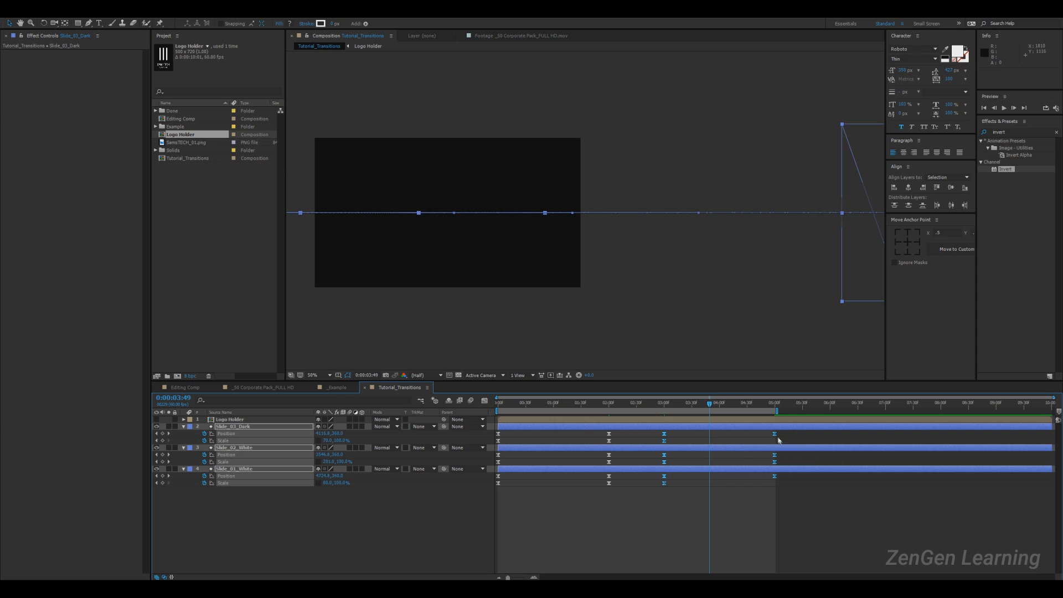
left_click_drag(786, 439, 656, 508)
left_click(486, 401)
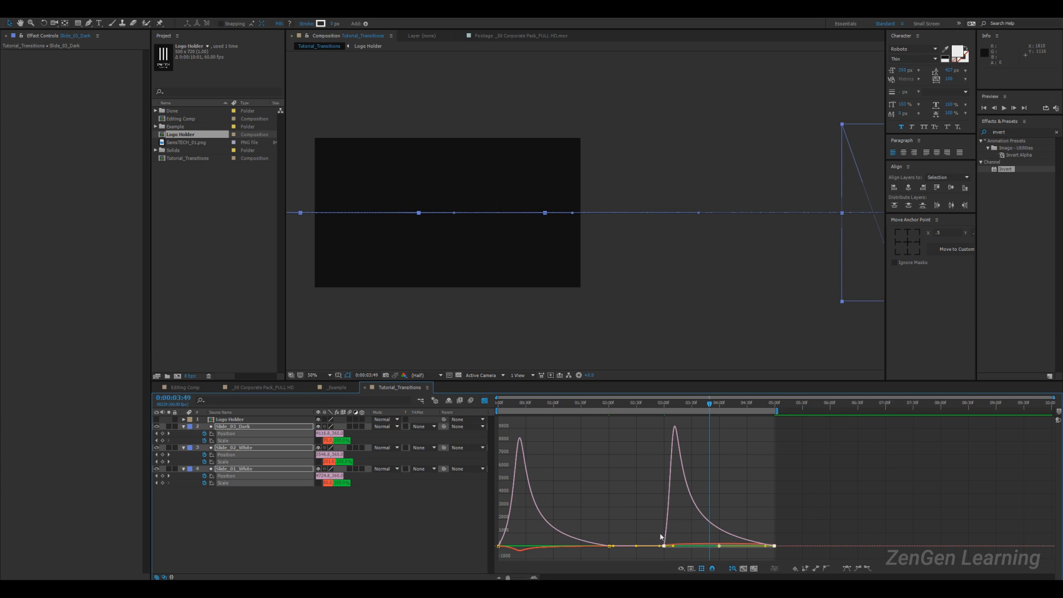
left_click_drag(654, 528, 668, 564)
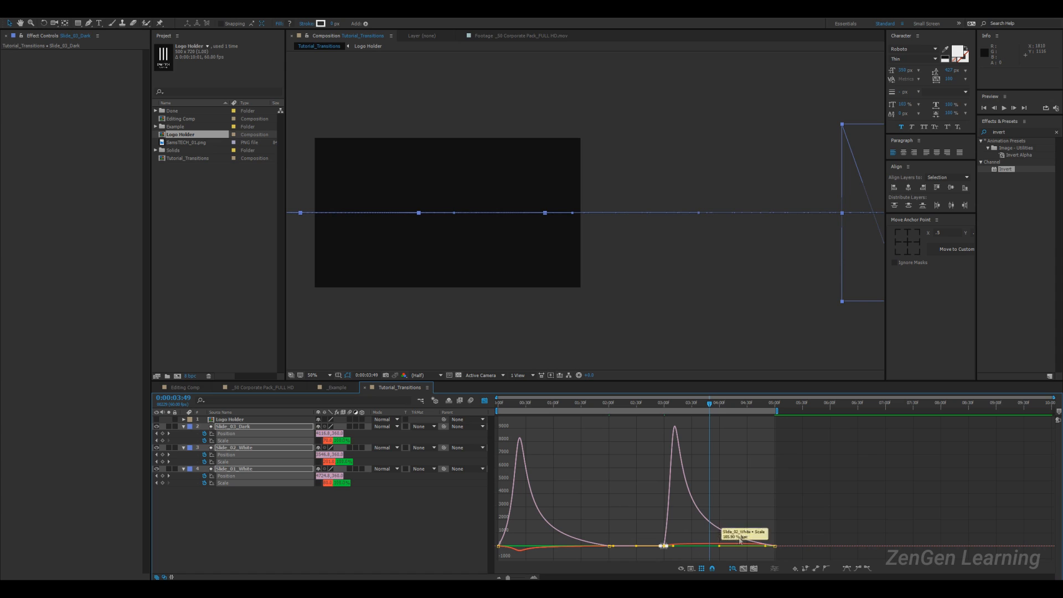
key("F9")
left_click(810, 519)
left_click(256, 493)
- Reshape Slide_02_White's Scale speed curve between 0:00:03:00 and 0:00:05:00 so it peaks early and tapers off slowly
left_click(233, 462)
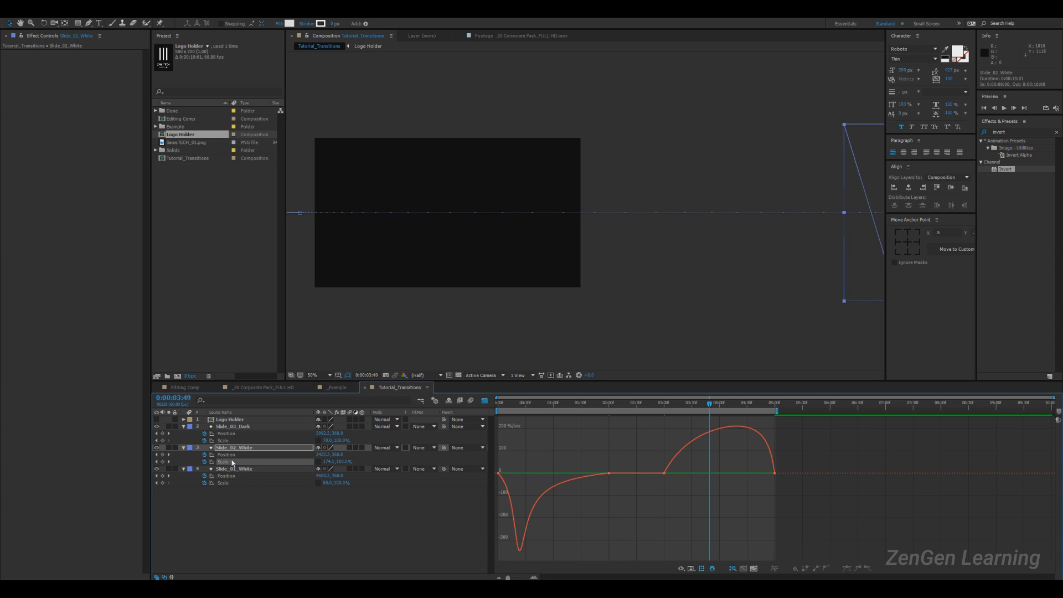
scroll(726, 478, "up", 2)
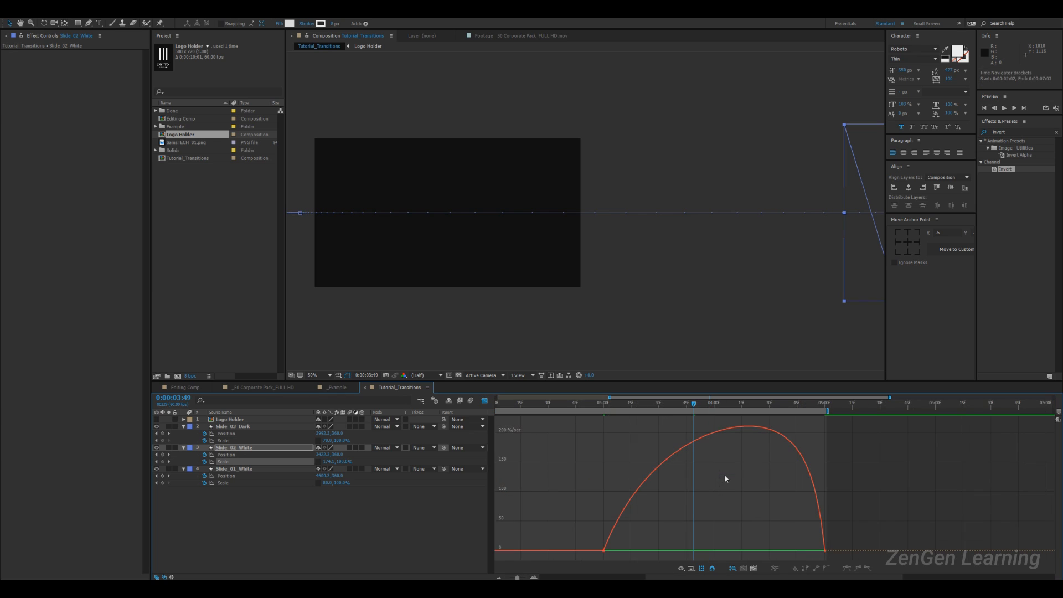
left_click(675, 548)
left_click_drag(805, 510, 617, 552)
scroll(691, 526, "down", 2)
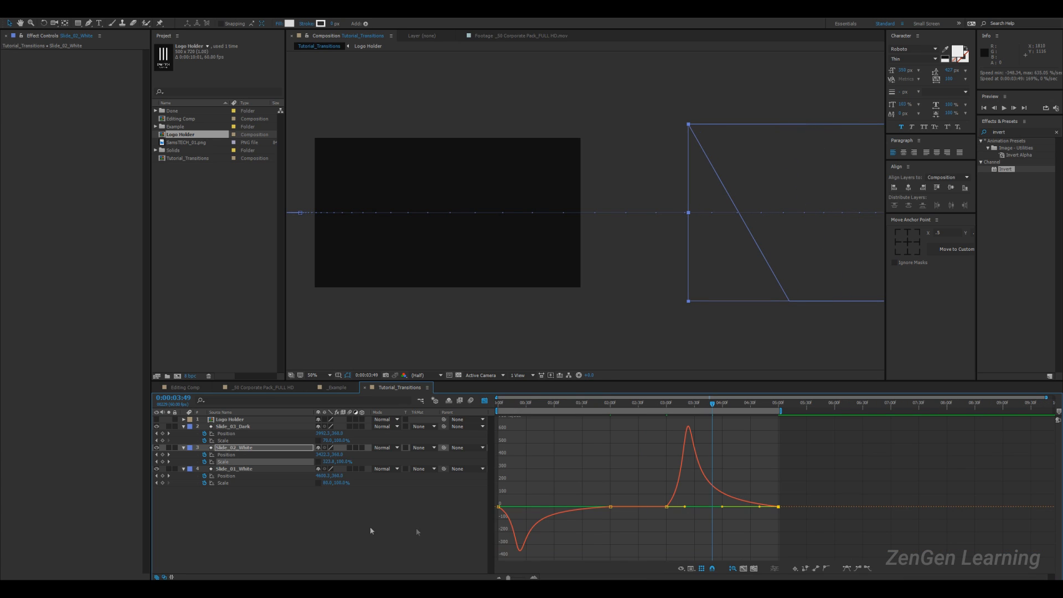
- Compare the Position speed curves of the three slides and preview the eased animation
left_click(235, 455)
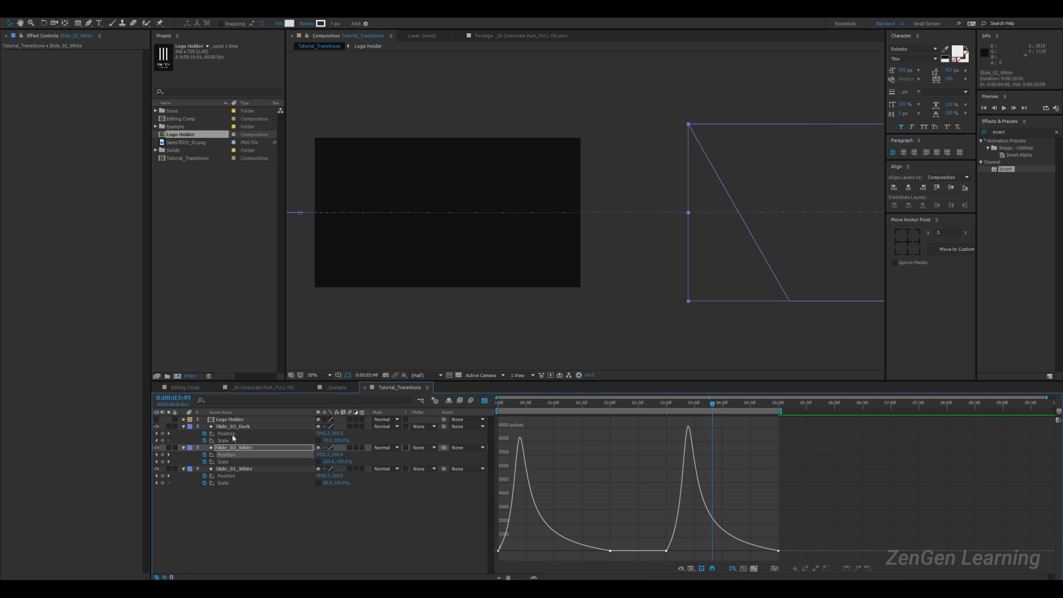
left_click(227, 434)
left_click(231, 477)
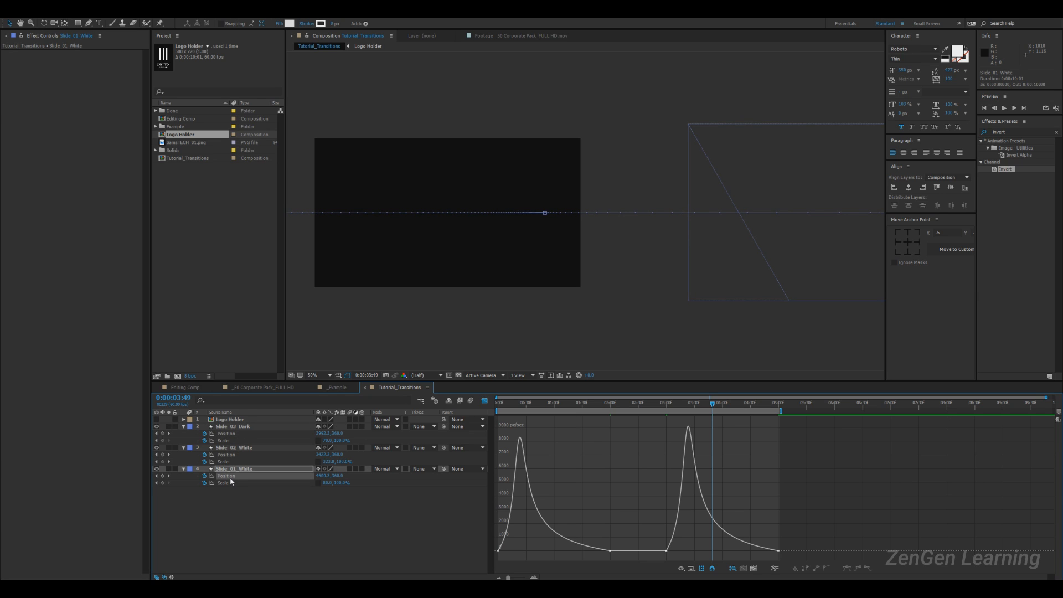
left_click(285, 517)
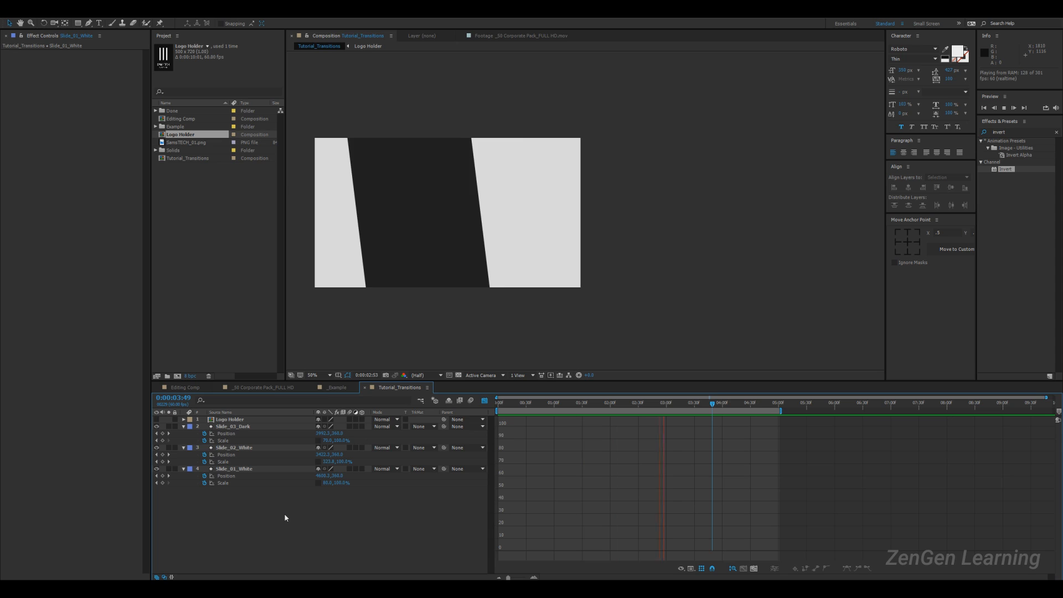
key("space")
- Return to the keyframe view, move the slides' final Position and Scale keyframes to 0:00:06:01, and end the work area there
left_click(486, 401)
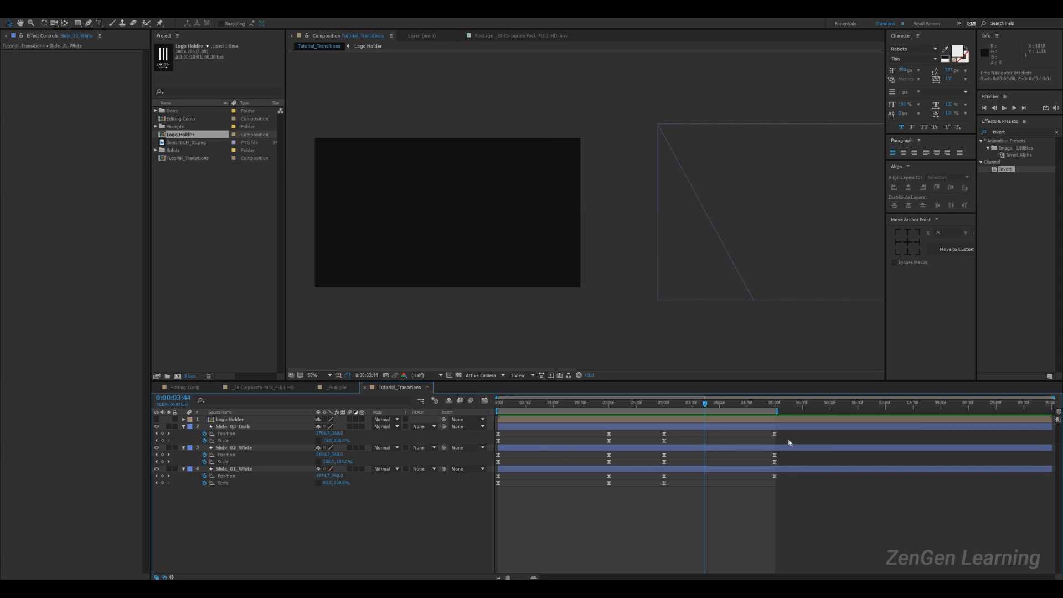
left_click_drag(786, 433, 759, 496)
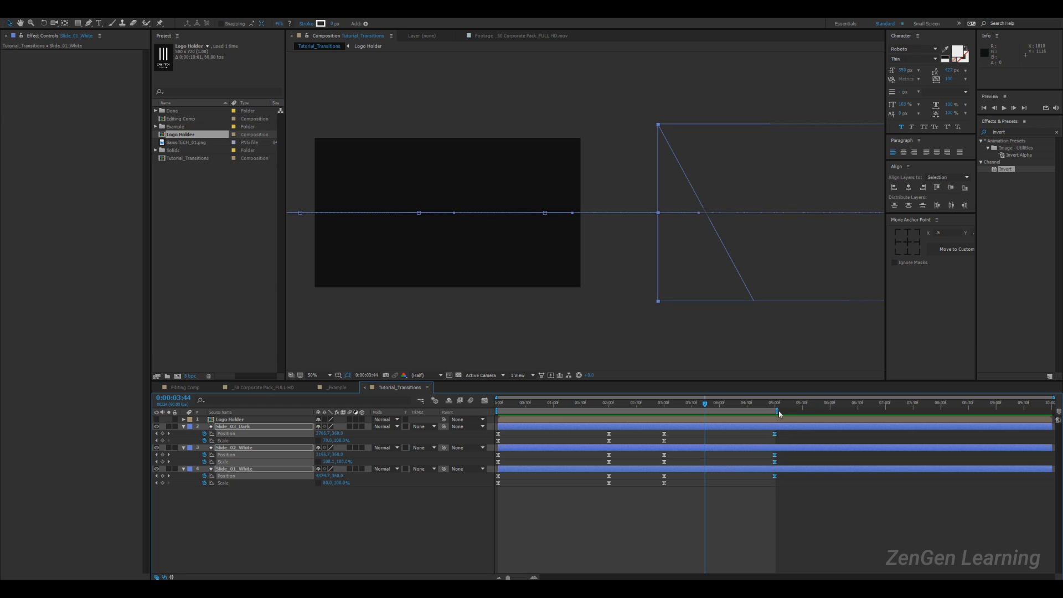
left_click_drag(779, 438, 832, 411)
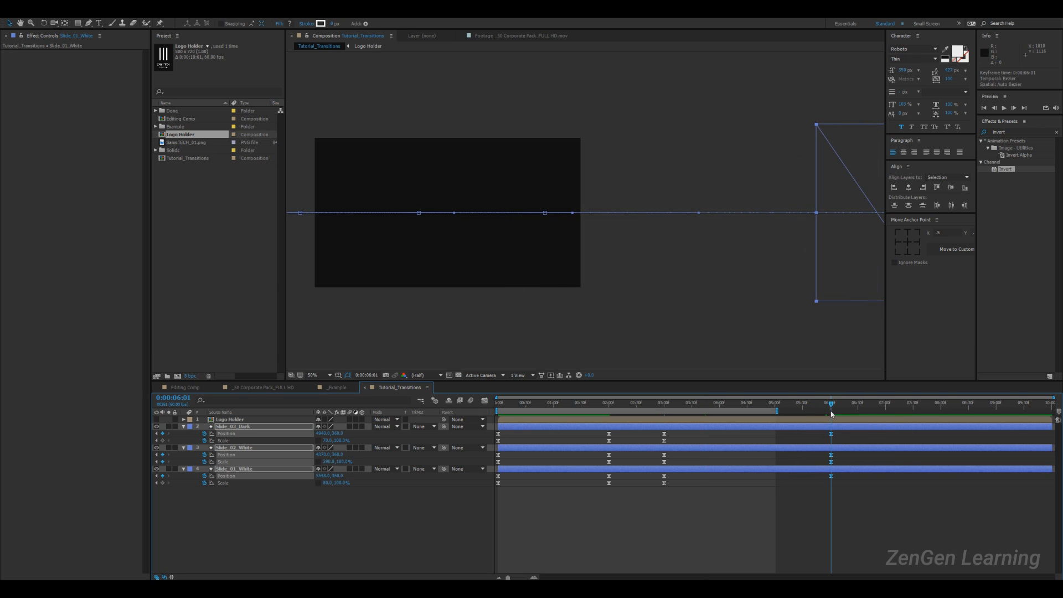
key("n")
- Preview the slower exit of the slides at full view
key("space")
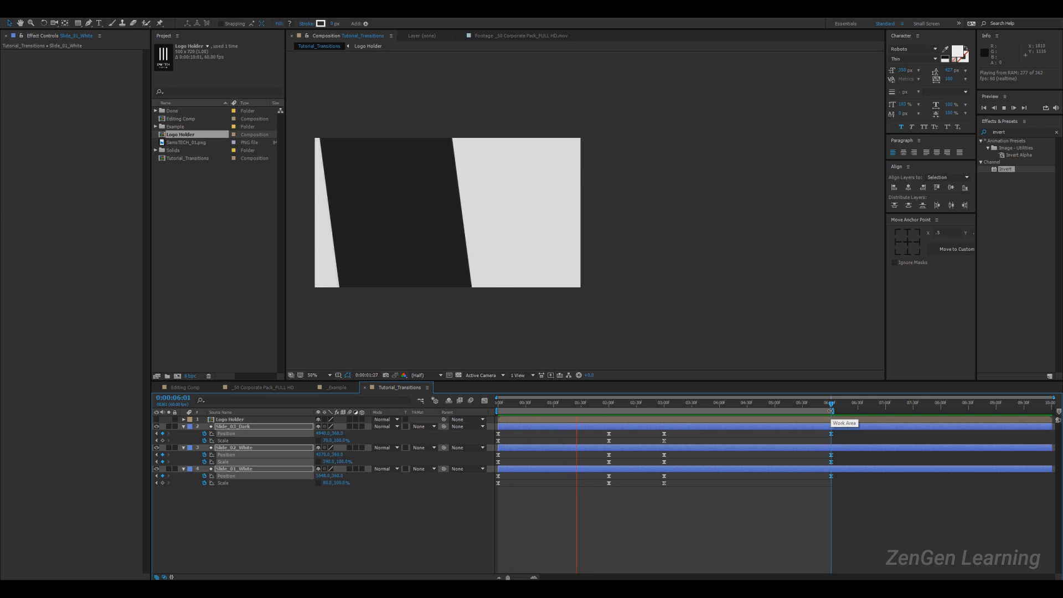
key("space")
scroll(602, 253, "up", 1)
left_click_drag(601, 252, 864, 246)
key("space")
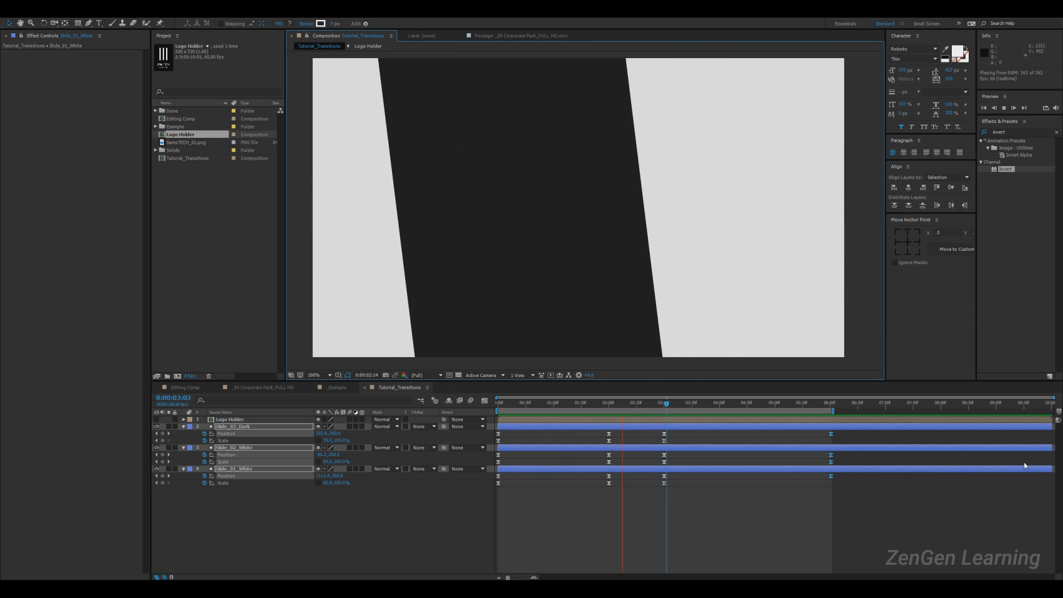
key("space")
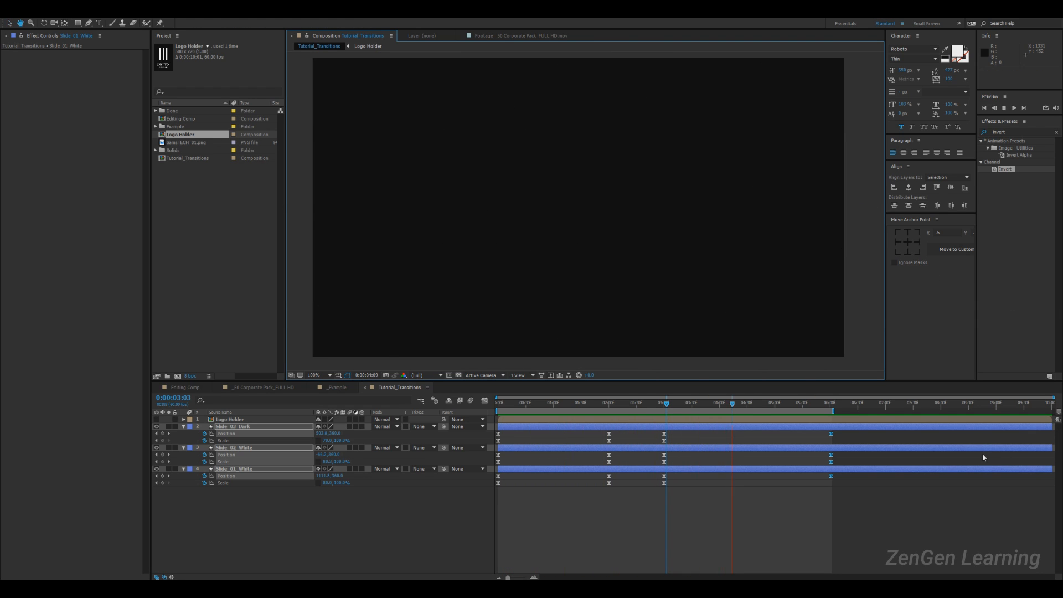
- Go to 0:00:06:01, collapse the slide layers' keyframed properties and select the Logo Holder layer
key("k")
left_click(281, 517)
key("u")
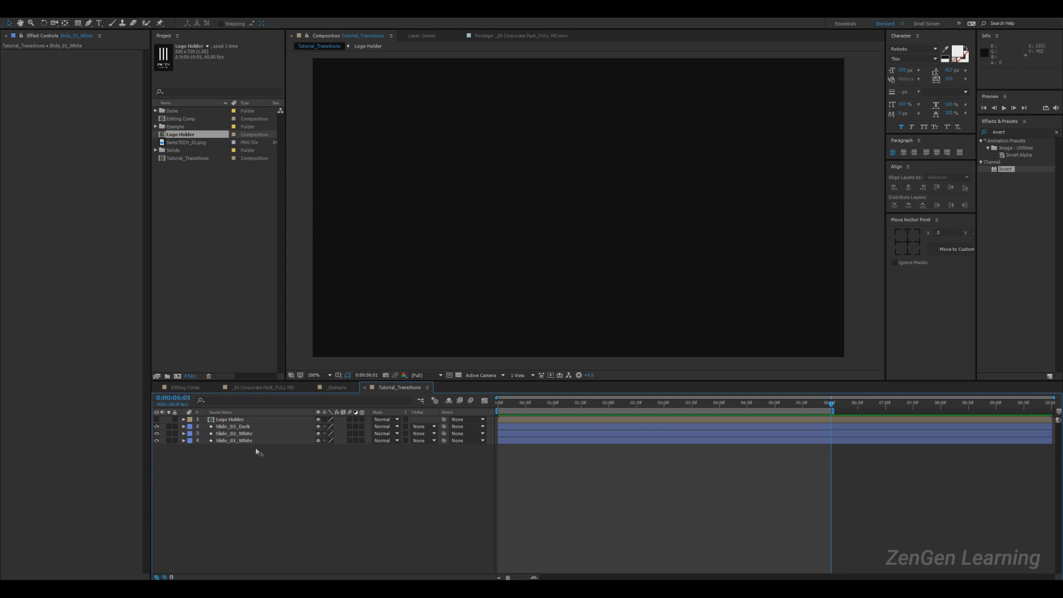
left_click(240, 420)
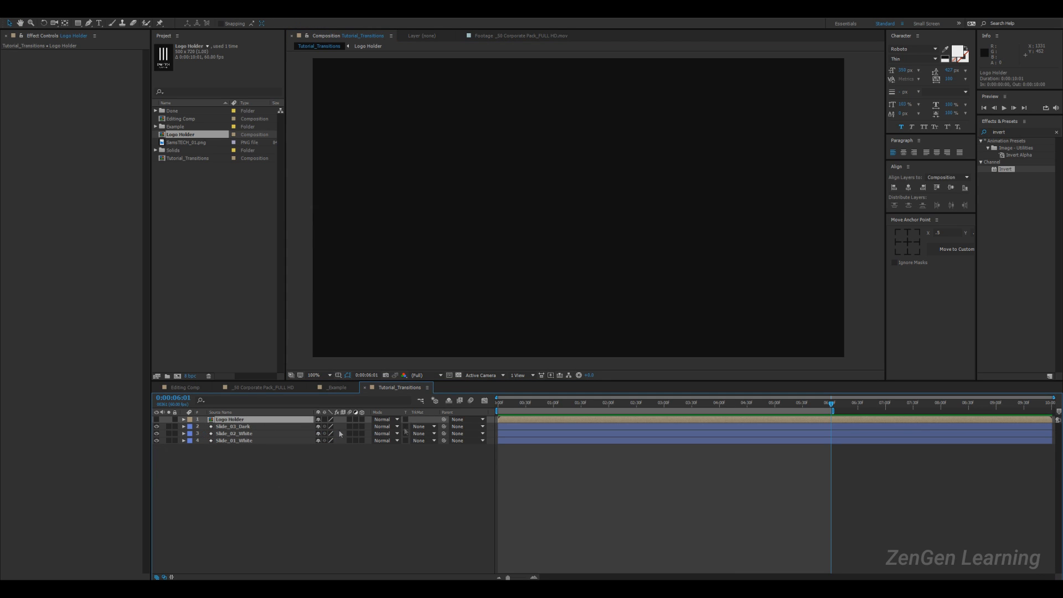
- Make the Logo Holder layer visible and scrub back to the frames where it appears over the slides
left_click(156, 420)
left_click(351, 520)
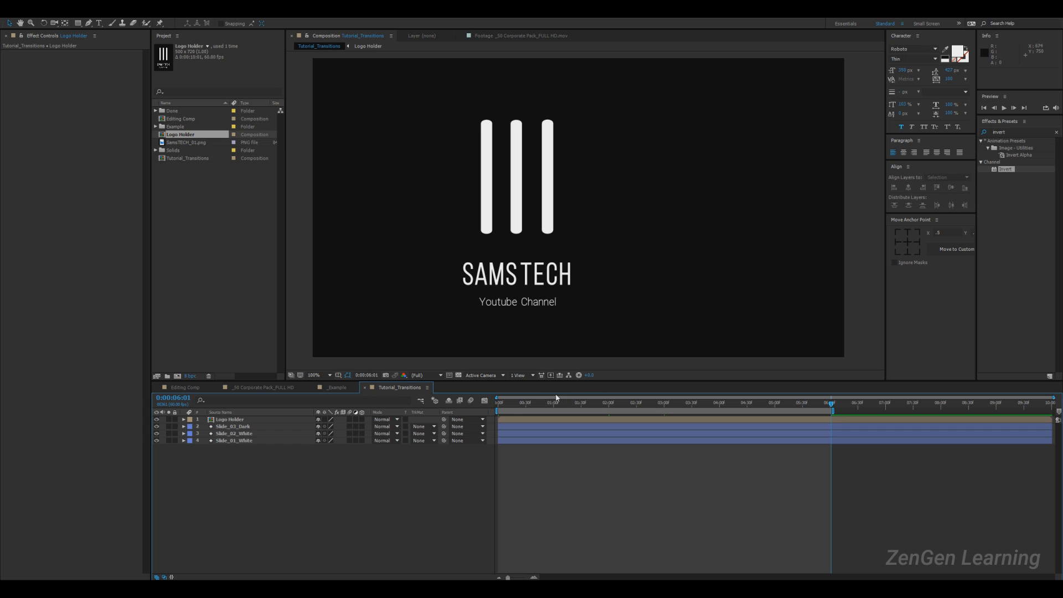
left_click_drag(509, 405, 662, 410)
- Duplicate Slide_03_Dark with its keyframes at 0:00:03:00, place the copy above Logo Holder and rename it Slide_03_ALPHA
left_click(241, 427)
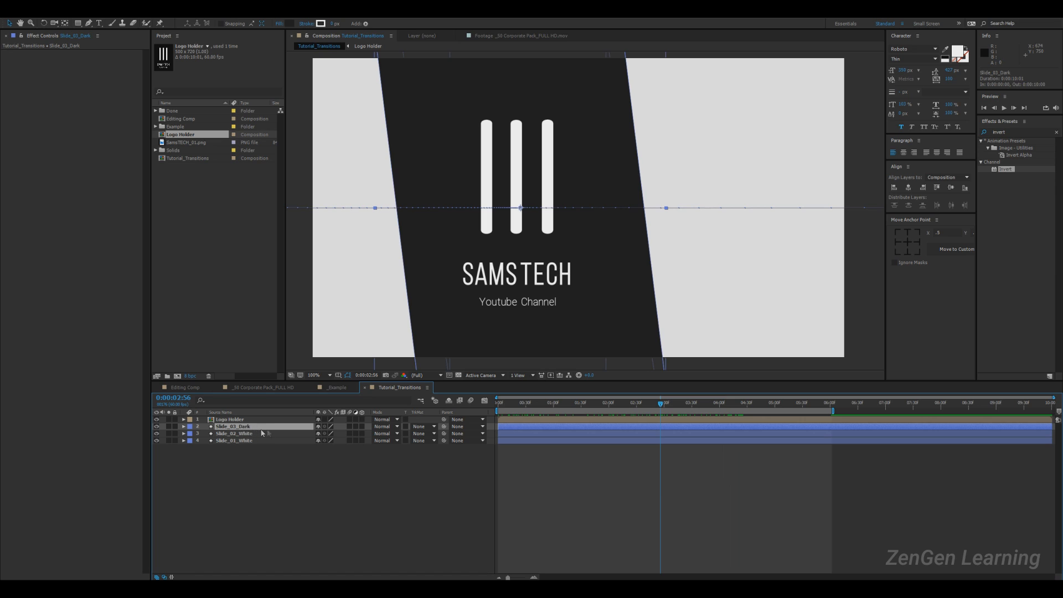
key("u")
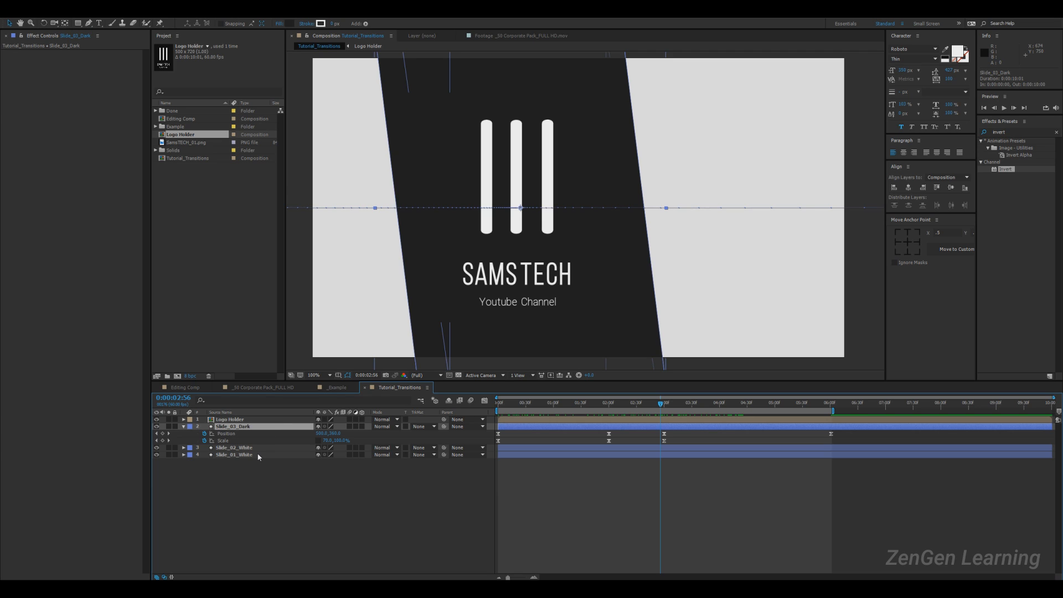
left_click_drag(660, 396, 668, 403)
key("ctrl+d")
left_click_drag(248, 427, 248, 420)
right_click(247, 420)
left_click(252, 418)
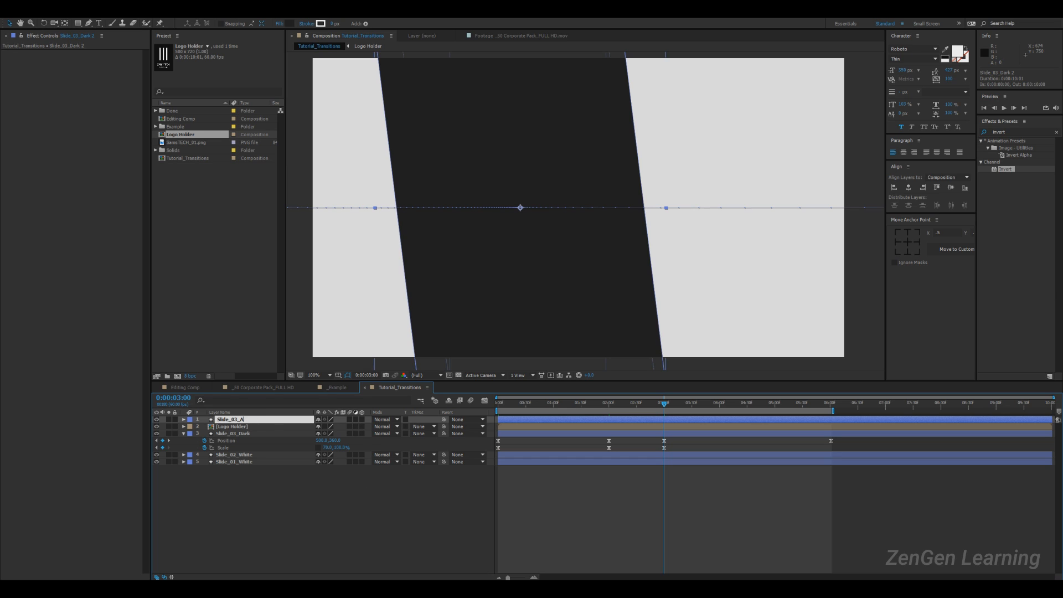
key("Return")
- Set the Logo Holder layer's track matte to Alpha Matte using Slide_03_ALPHA
left_click(415, 424)
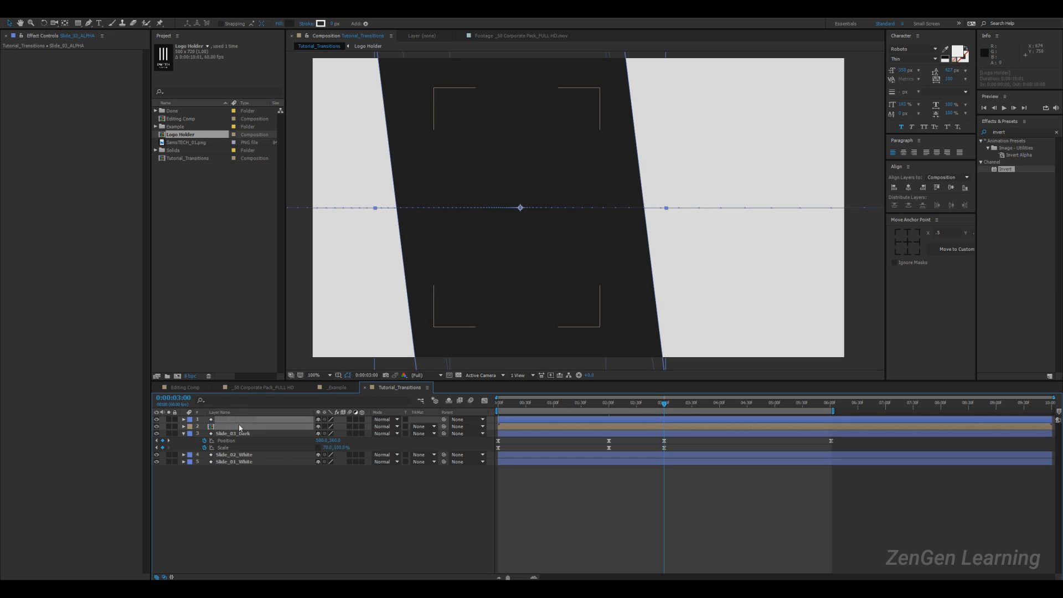
left_click(422, 426)
left_click(428, 448)
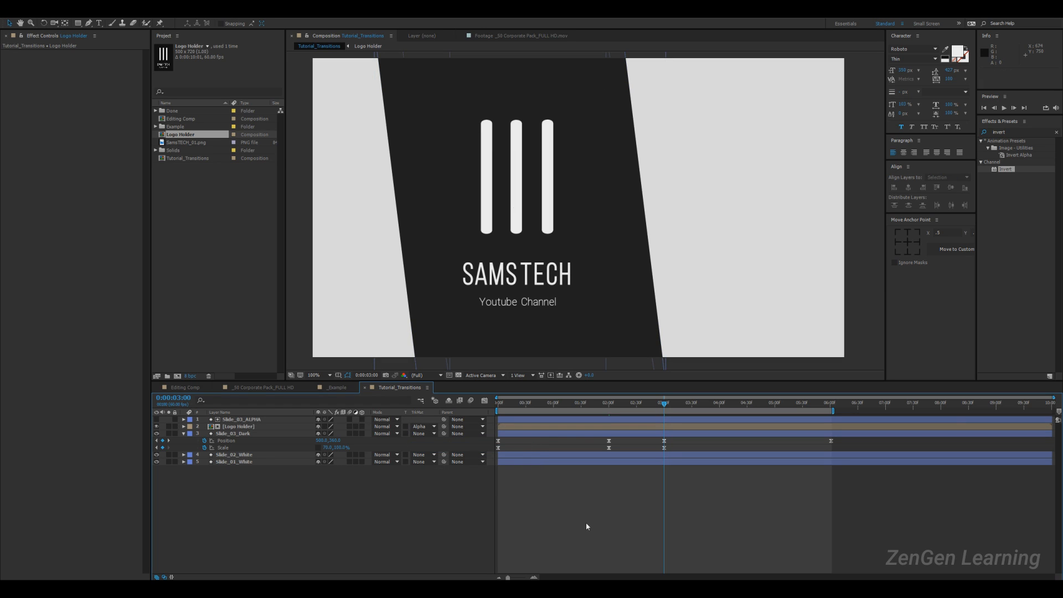
- Show the transparency grid and preview the slides with the matted logo
left_click(459, 375)
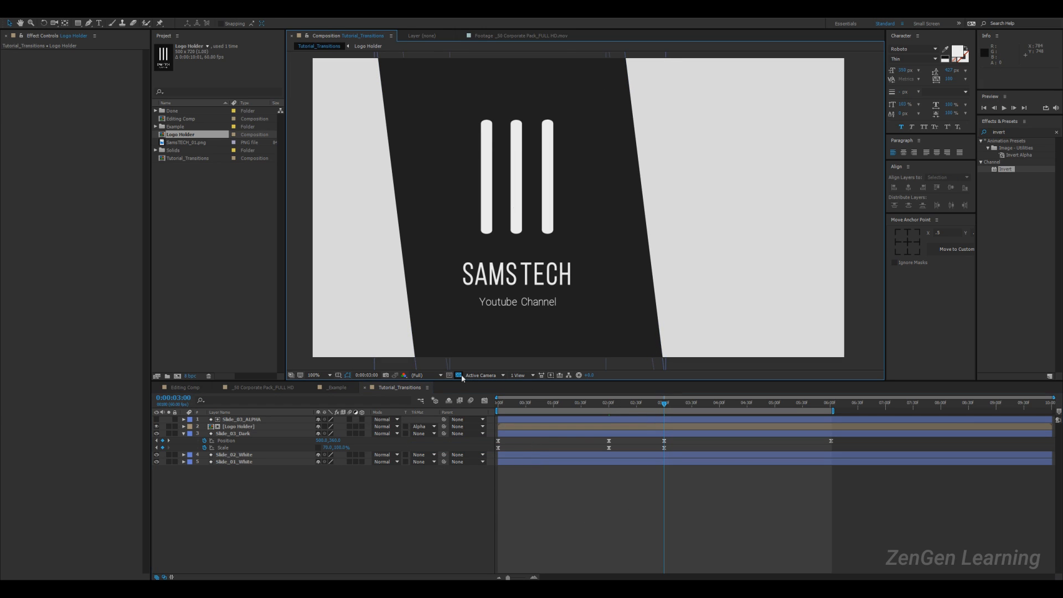
left_click_drag(602, 408, 534, 393)
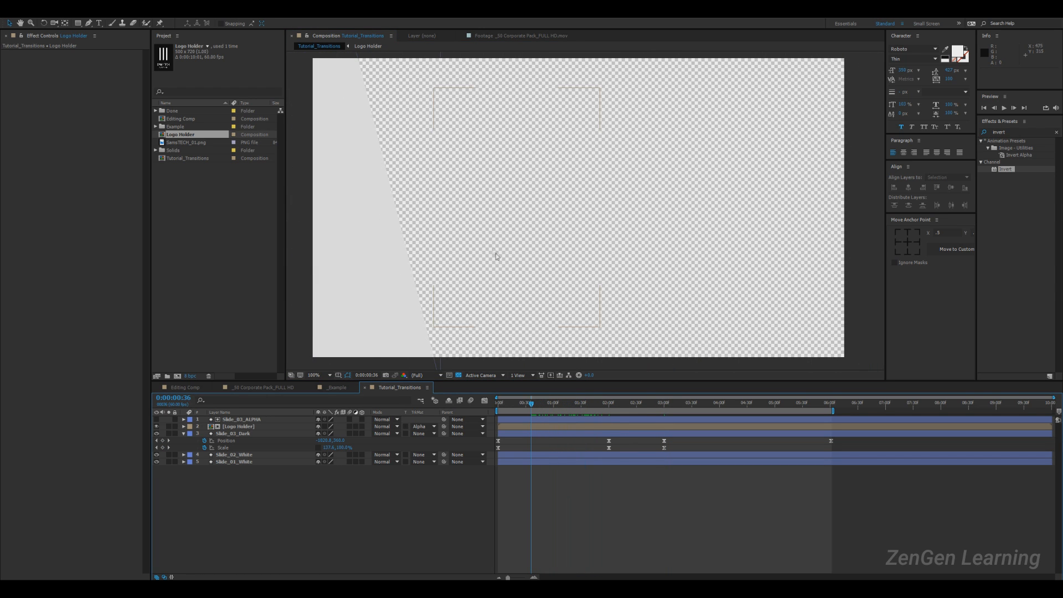
key("space")
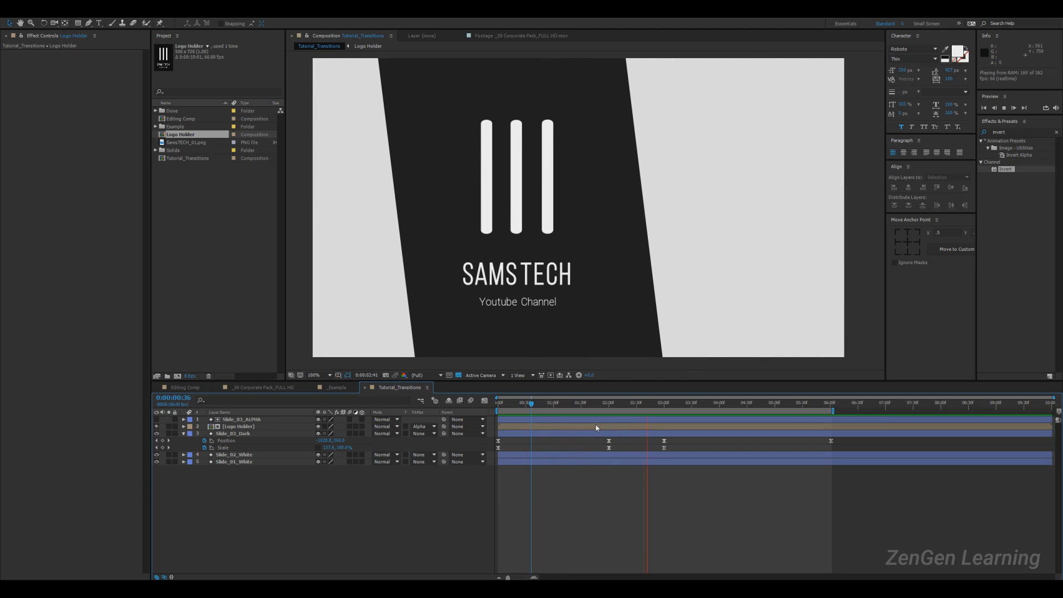
key("space")
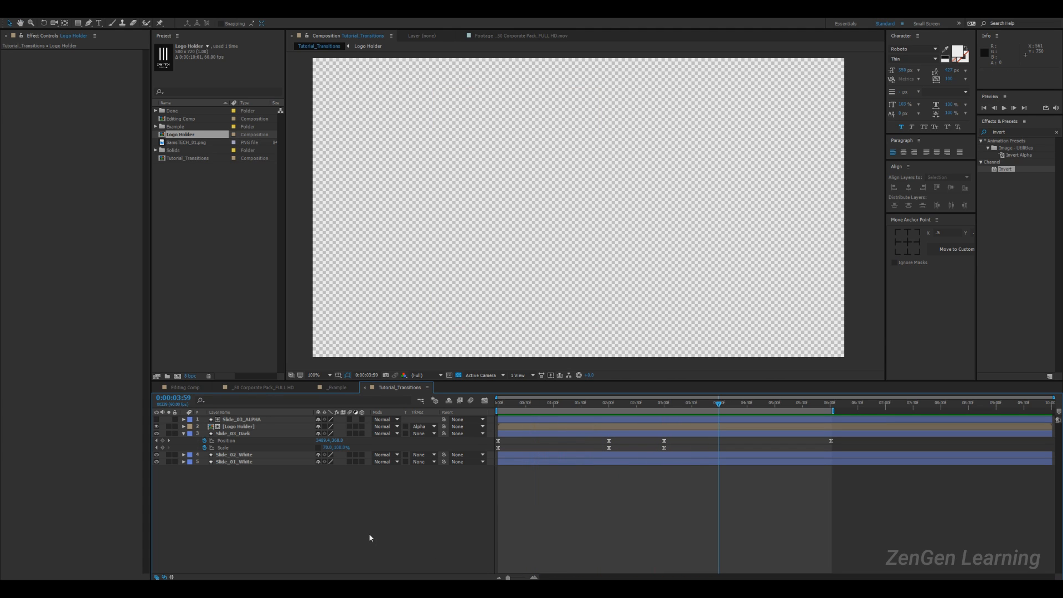
key("u")
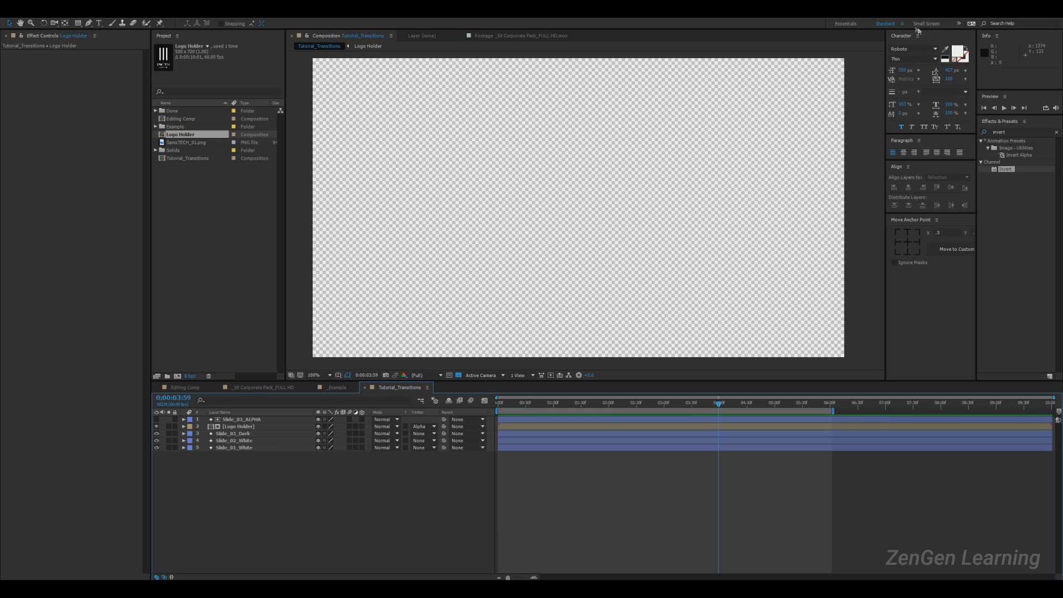
key("space")
key("space")
- Turn off the transparency grid, go to 0:00:06:01 and trim the composition to the work area
key("u")
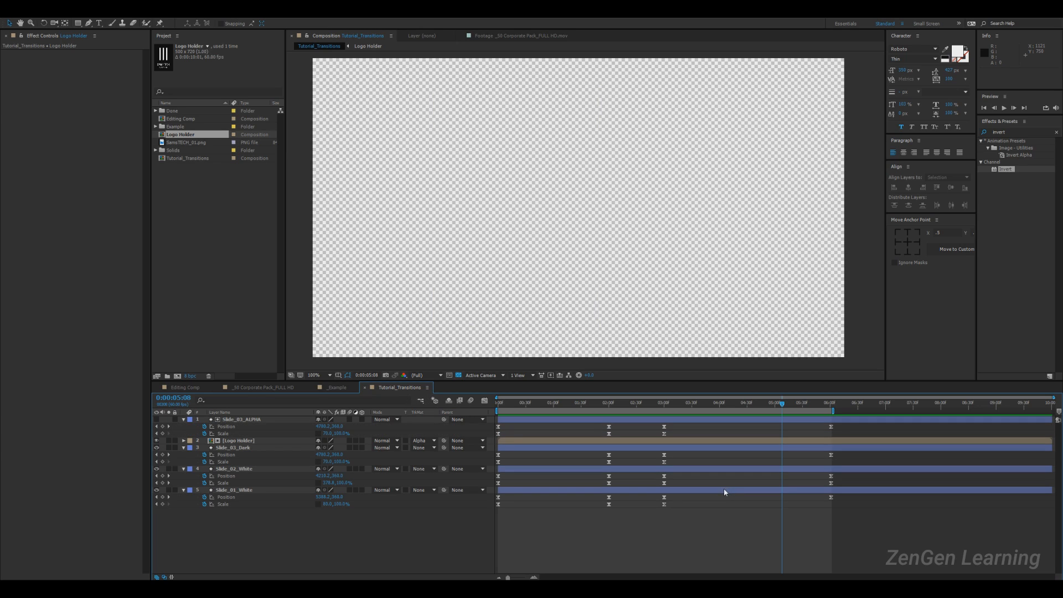
left_click(459, 376)
left_click_drag(783, 404, 819, 408)
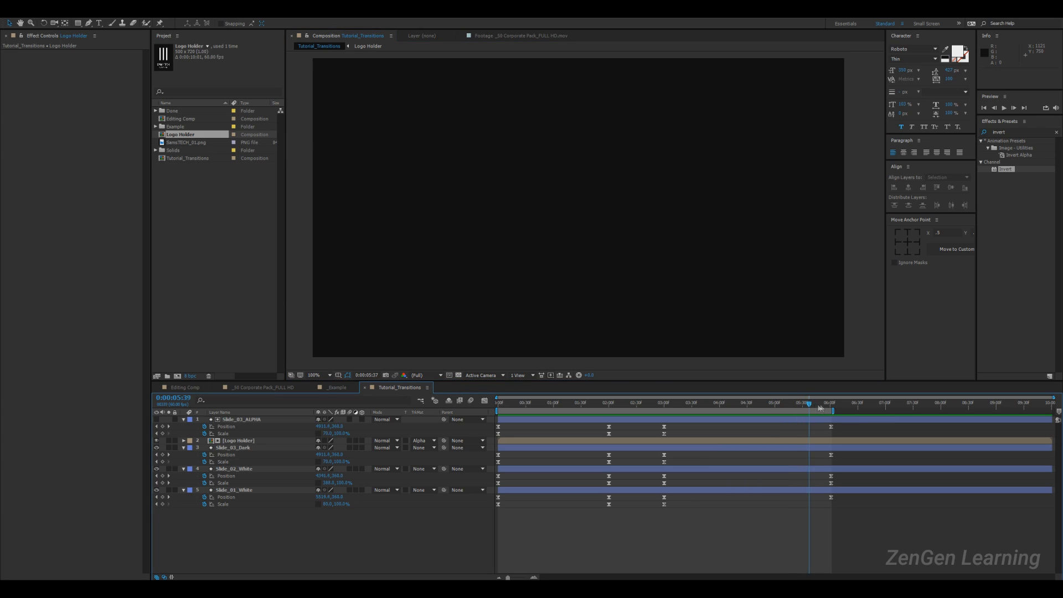
right_click(817, 412)
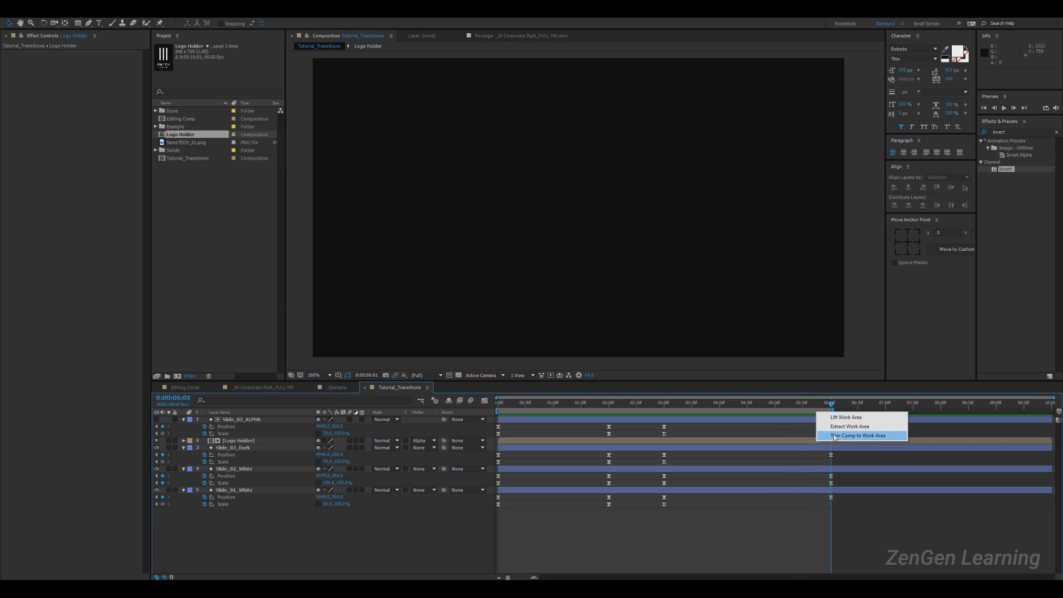
left_click(852, 436)
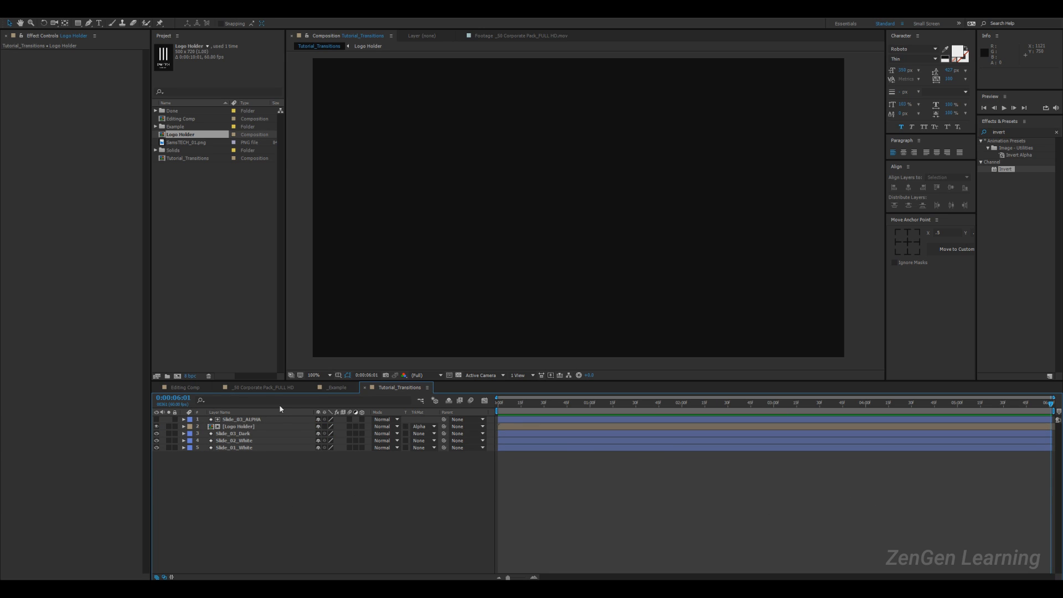
- Open Editing Comp and hide its _Example transition layer
double_click(181, 118)
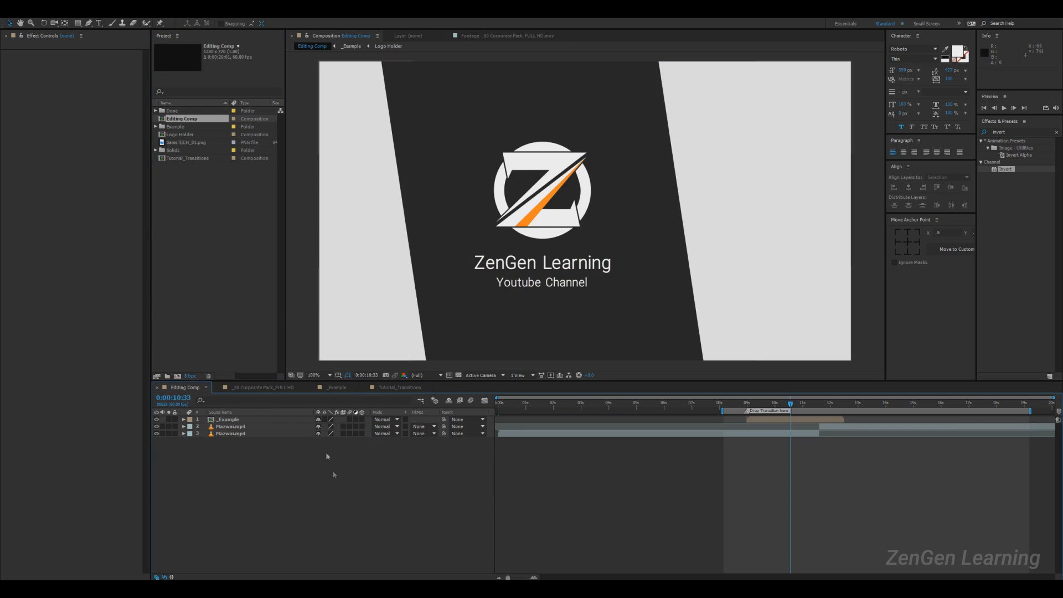
left_click(765, 423)
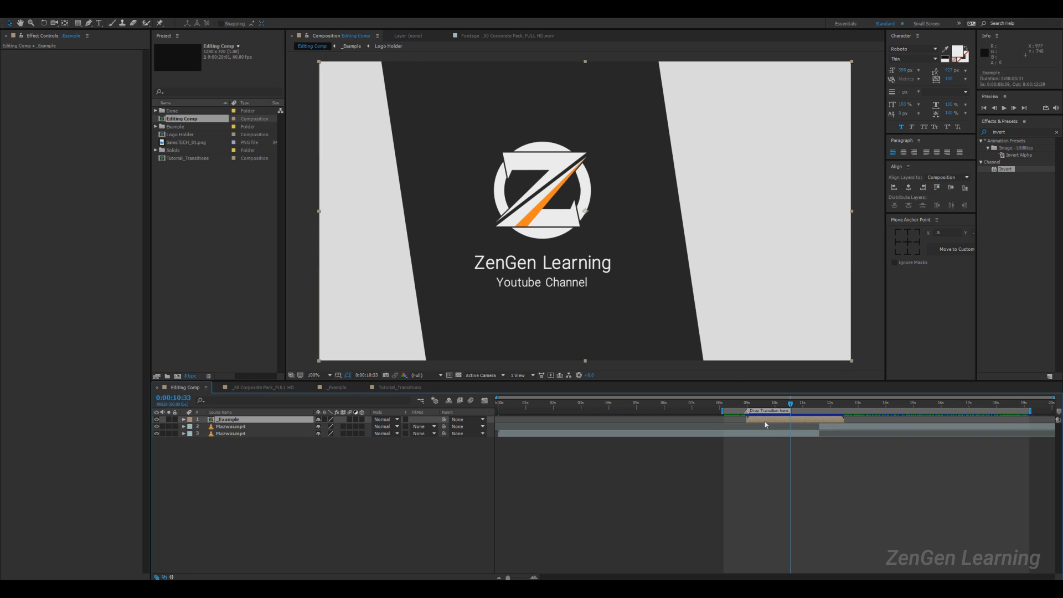
left_click(156, 420)
left_click(453, 539)
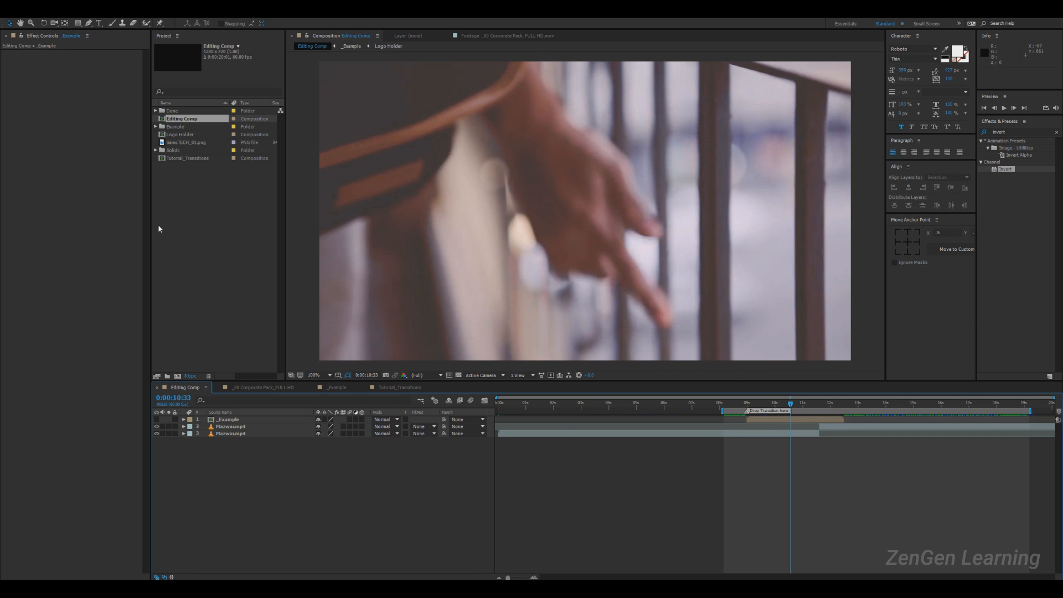
- Add Tutorial_Transitions as the top layer of Editing Comp and align its start with the "Drop Transition here" marker
left_click(186, 159)
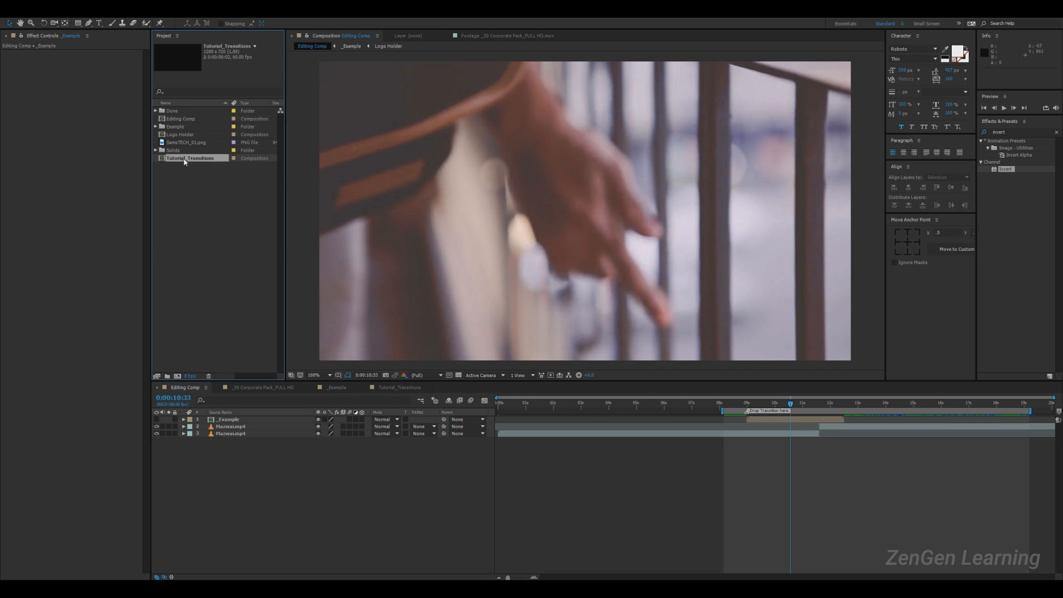
left_click_drag(191, 161, 247, 423)
left_click_drag(629, 404, 641, 423)
left_click_drag(570, 424, 815, 422)
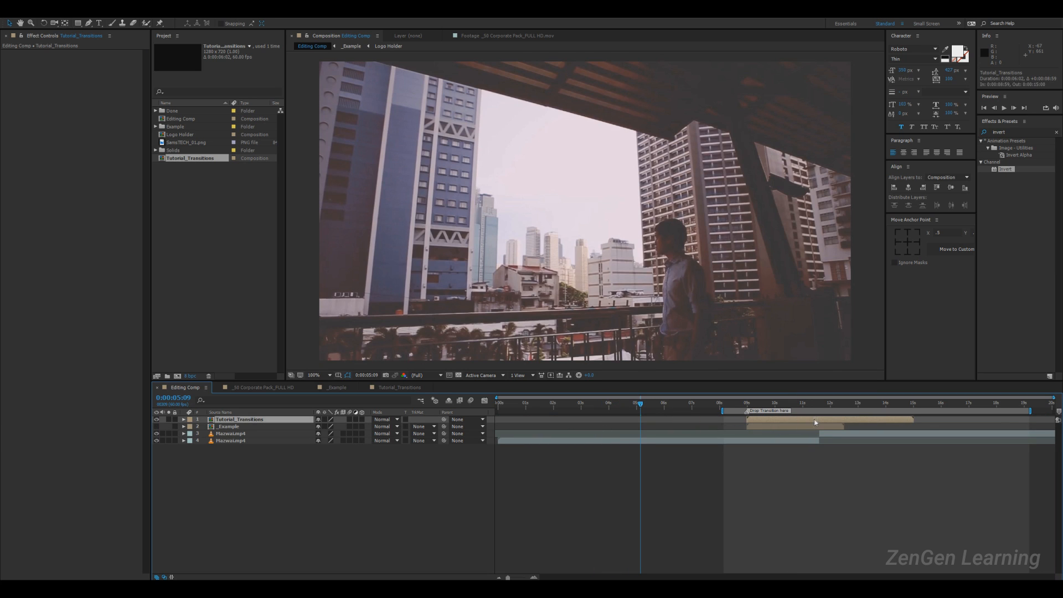
- Preview the transition over the footage from just before the marker, and end the work area at 0:00:17:24
left_click(736, 405)
key("space")
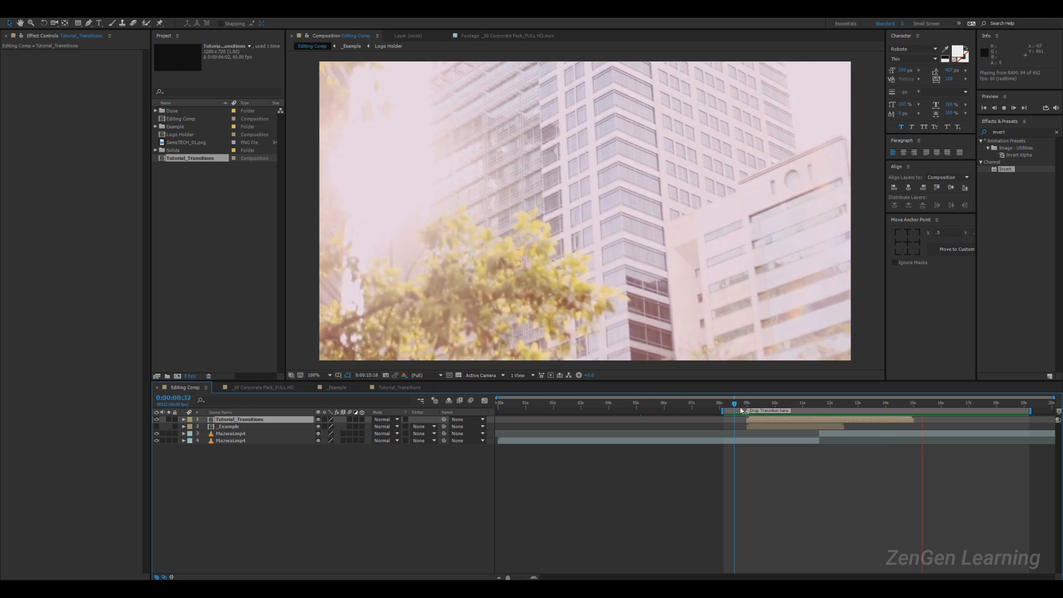
key("space")
key("space")
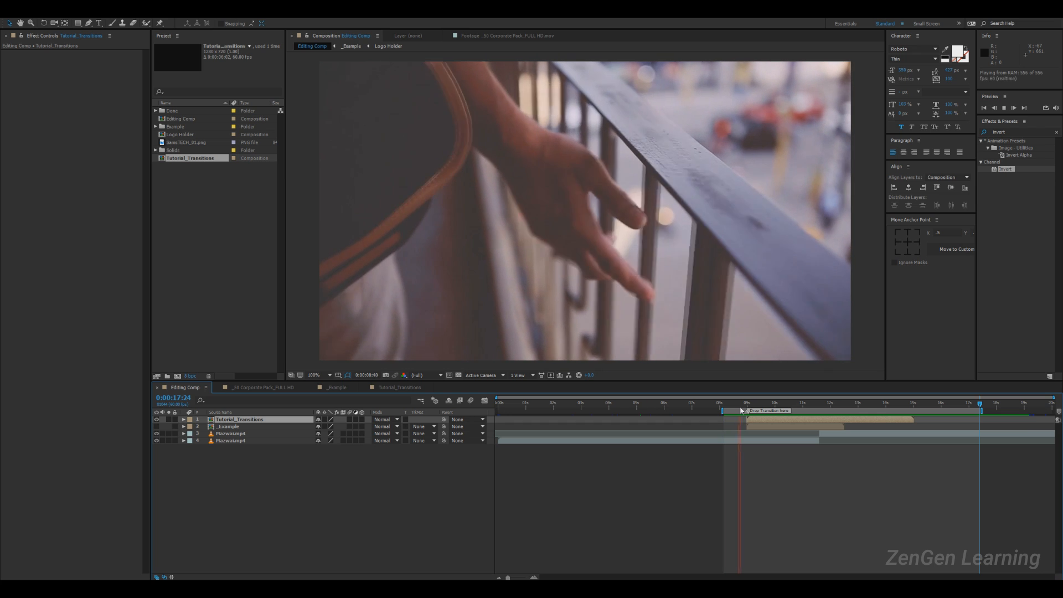
key("space")
- Try starting Tutorial_Transitions about one second later, undo the move and replay the transition
mouse_move(773, 420)
left_mouse_down()
mouse_move(721, 421)
mouse_move(790, 419)
left_mouse_up()
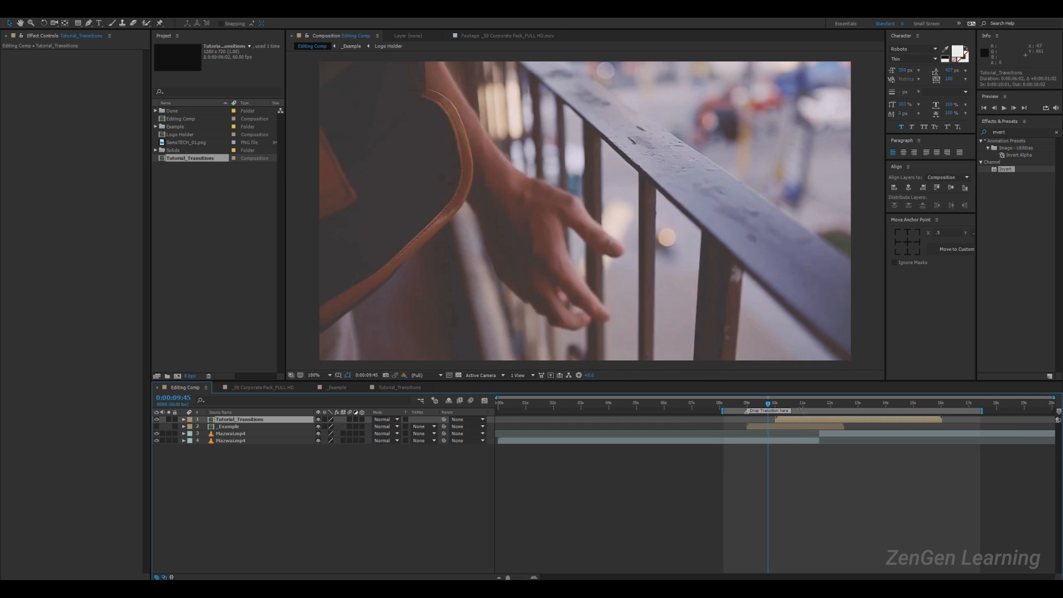
key("ctrl+z")
key("space")
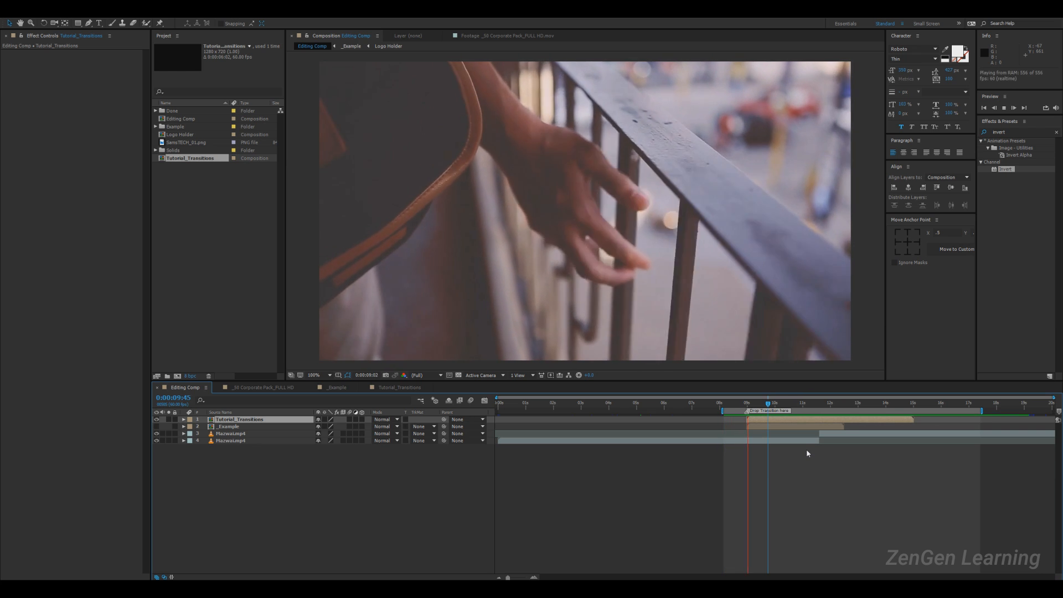